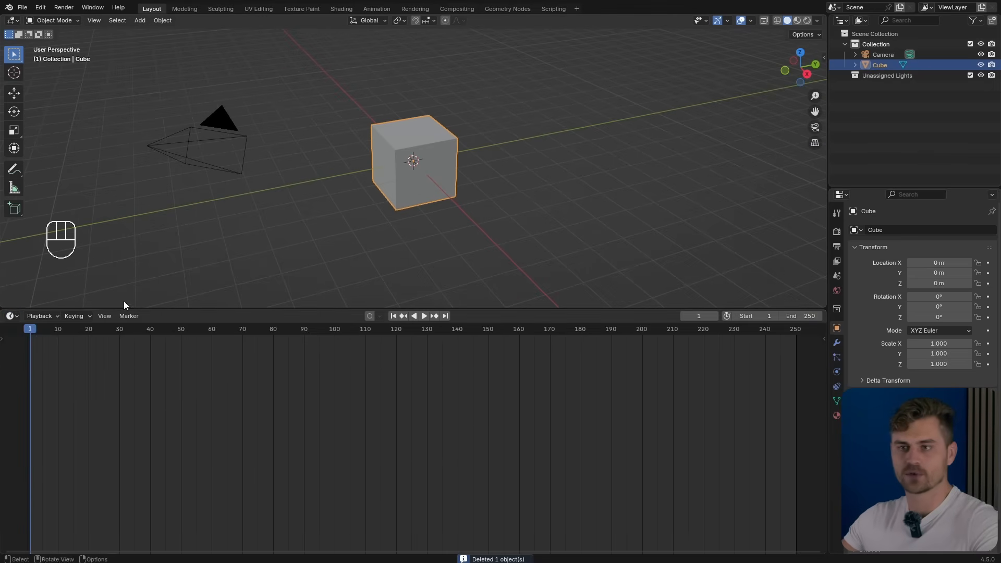
# Turn the timeline area into a Geometry Node Editor and create a new geometry node group on the cube.
pyautogui.click(12, 316)
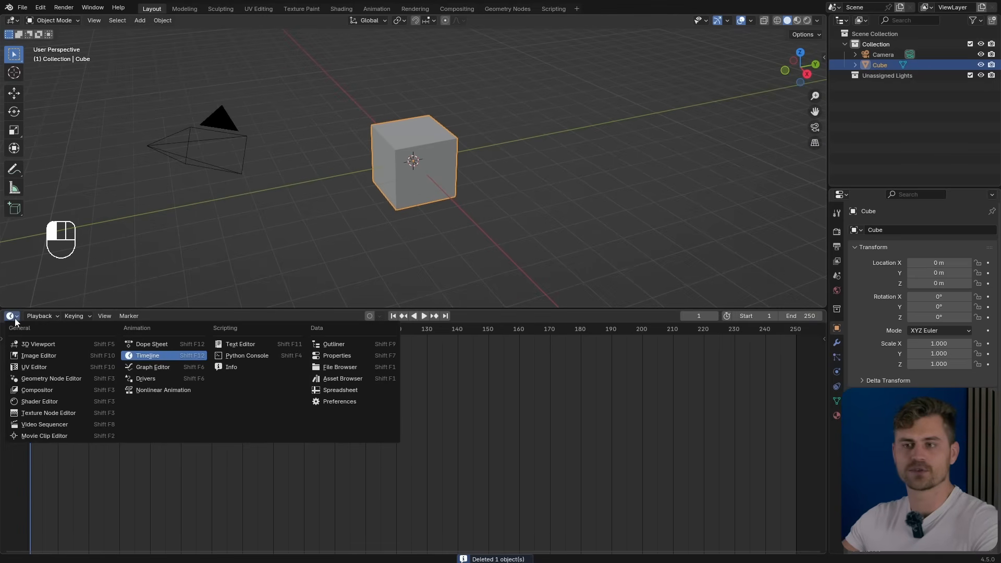
pyautogui.click(63, 378)
pyautogui.click(412, 316)
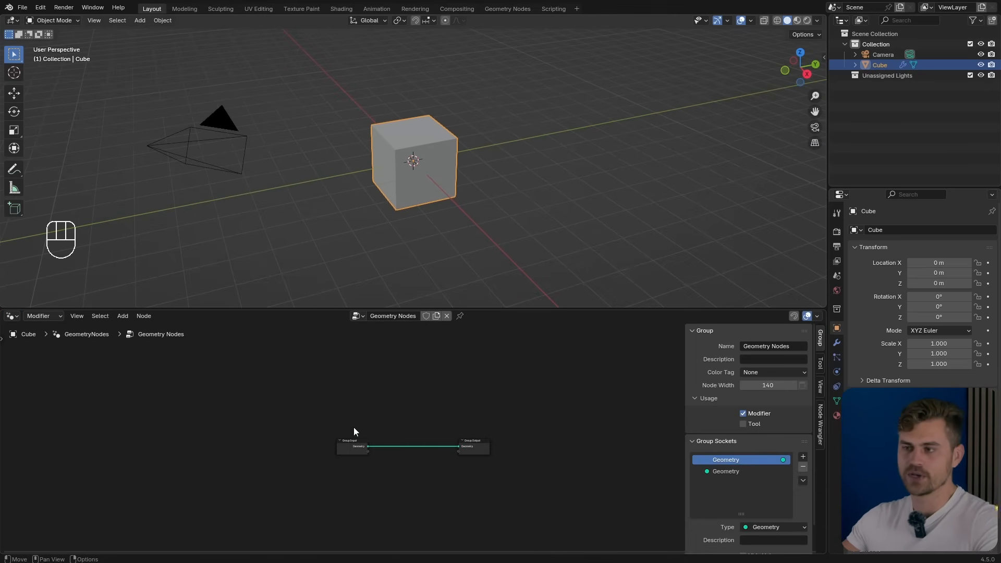
# Delete the Group Input node and add a Grid node with its mesh connected to the Group Output geometry.
pyautogui.click(287, 448)
pyautogui.hotkey('ctrl', 'x')
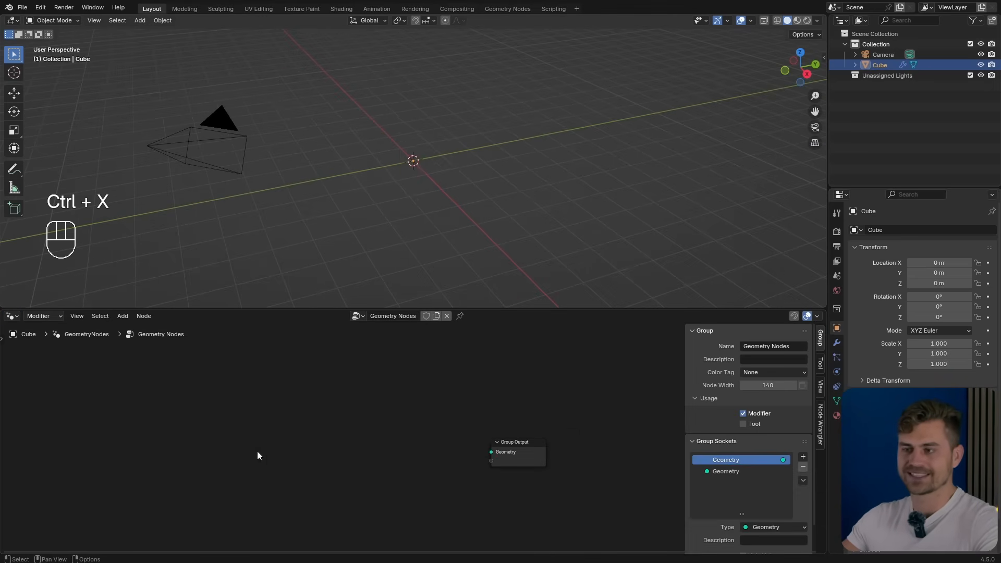
pyautogui.moveTo(258, 456); pyautogui.dragTo(370, 418, button='middle')
pyautogui.hotkey('shift', 'a')
pyautogui.write('grid')
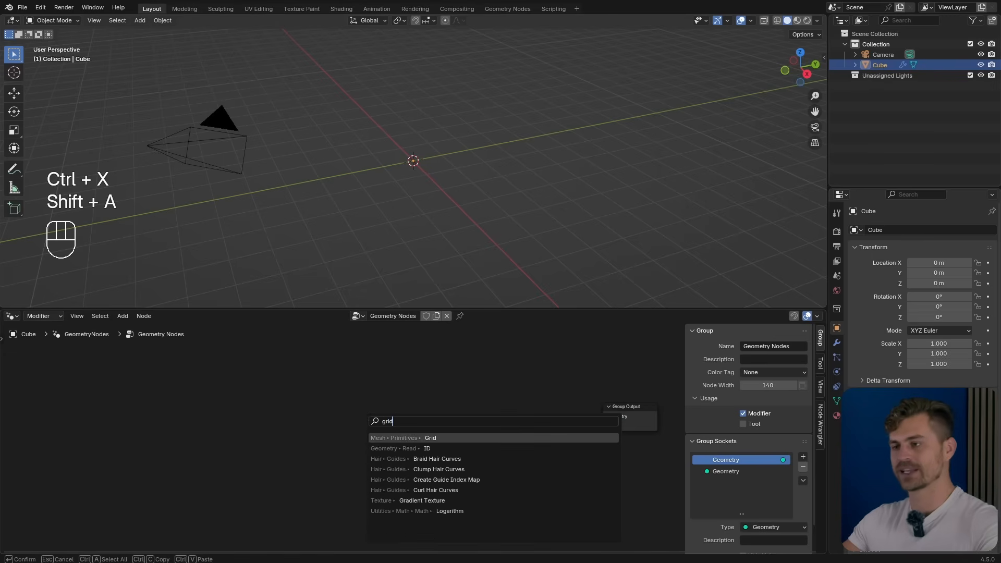
pyautogui.press('Return')
pyautogui.click(243, 404)
pyautogui.moveTo(280, 406); pyautogui.dragTo(603, 417)
# Insert an Instance on Points node between the Grid and the Group Output.
pyautogui.hotkey('shift', 'a')
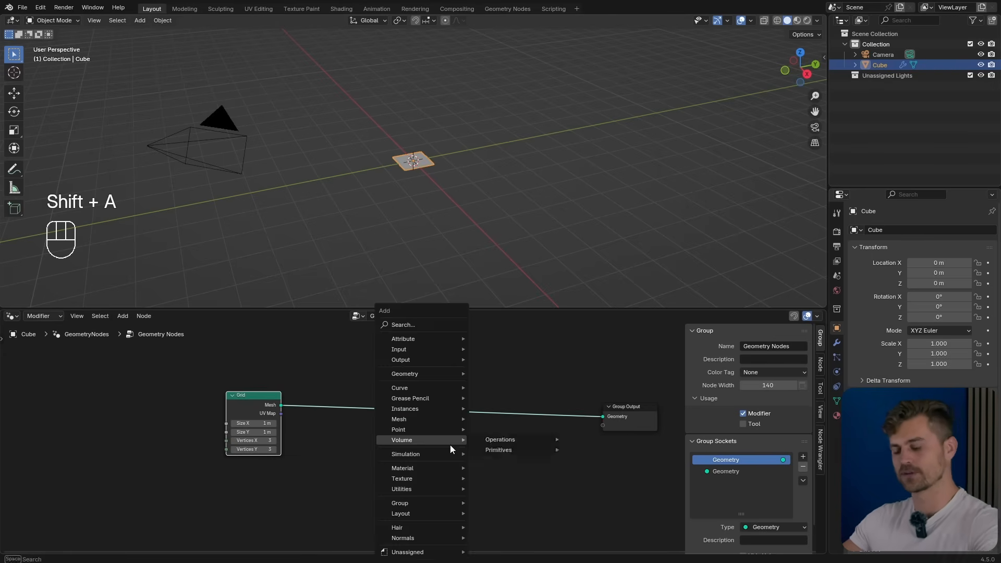
pyautogui.write('instance')
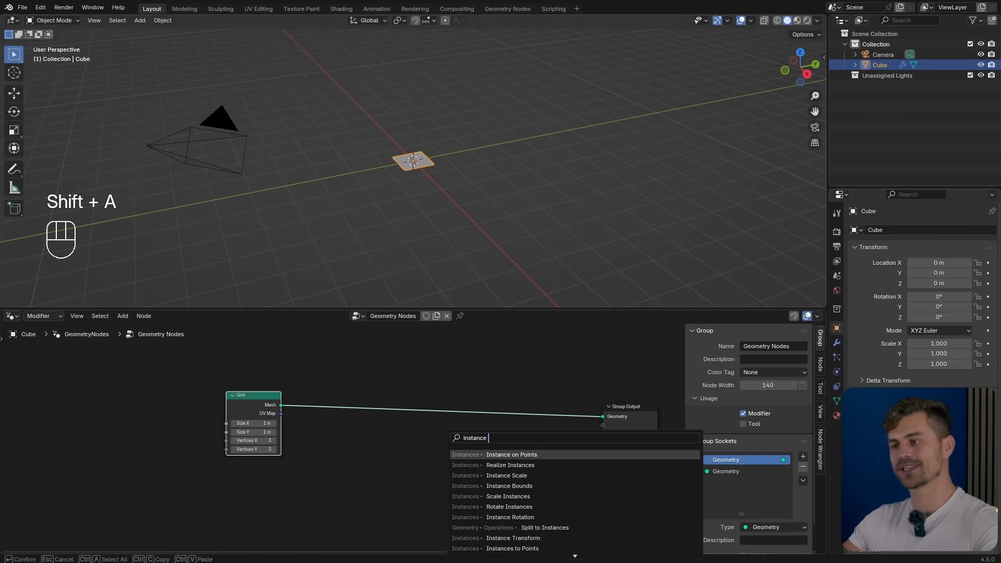
pyautogui.press('Return')
pyautogui.click(460, 386)
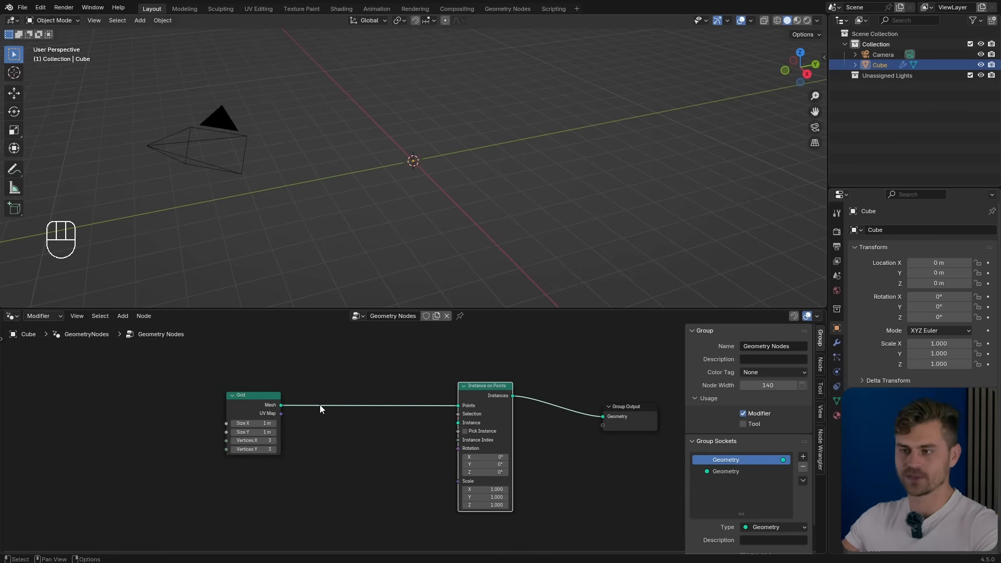
# Add a Curve Line node and connect its curve to the Instance input of Instance on Points.
pyautogui.hotkey('shift', 'a')
pyautogui.write('curve line')
pyautogui.press('Return')
pyautogui.click(356, 467)
pyautogui.moveTo(357, 466); pyautogui.dragTo(458, 423)
# Set the Grid node's Vertices X to 1.
pyautogui.scroll(5, 399, 141)
pyautogui.moveTo(400, 142); pyautogui.dragTo(433, 157, button='middle')
pyautogui.moveTo(430, 218); pyautogui.dragTo(404, 226, button='middle')
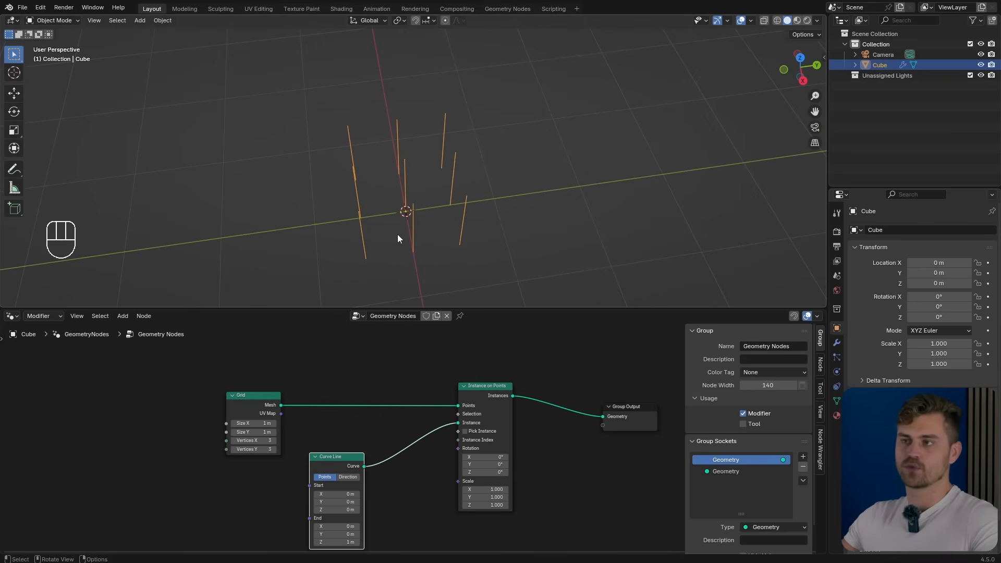
pyautogui.moveTo(401, 241); pyautogui.dragTo(414, 259, button='middle')
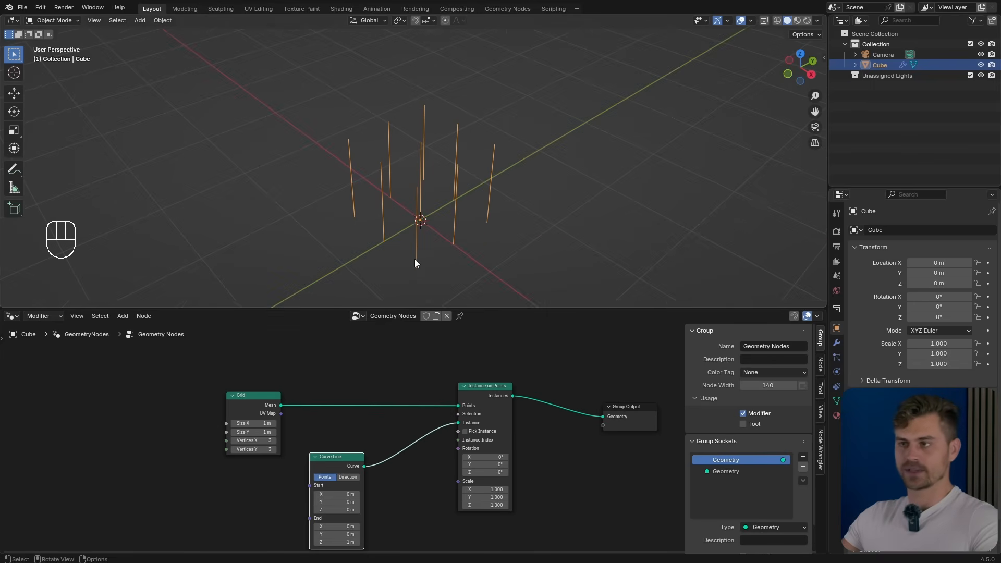
pyautogui.scroll(2, 260, 474)
pyautogui.click(194, 444)
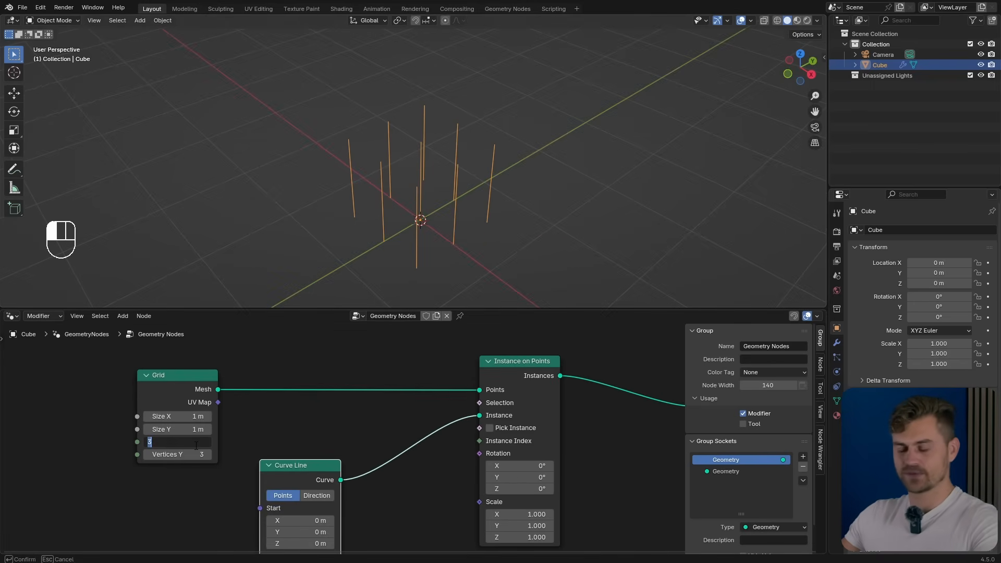
pyautogui.write('1')
pyautogui.press('Return')
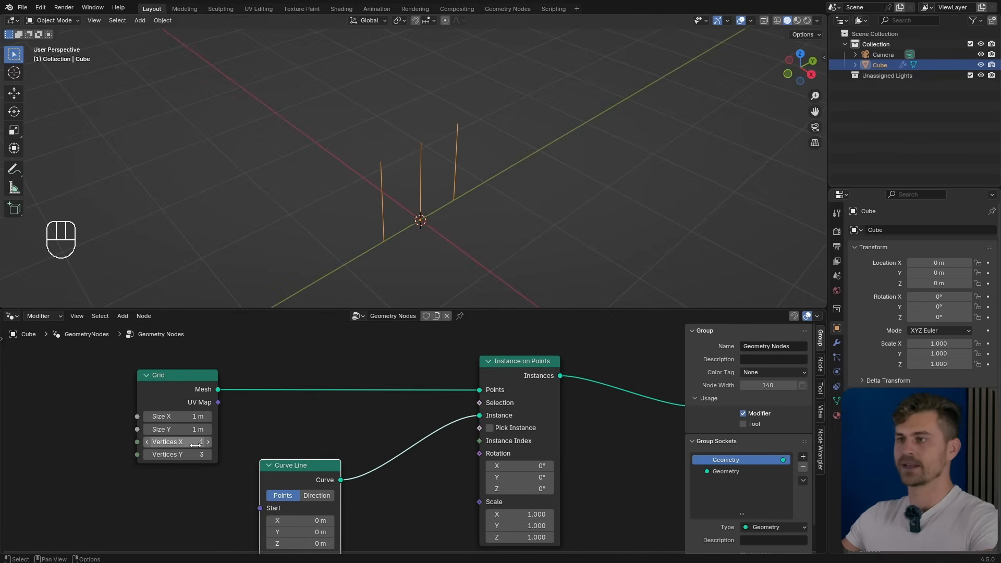
# Set the Grid node's Size X to 0 m and Size Y to 5 m.
pyautogui.moveTo(383, 208); pyautogui.dragTo(380, 216, button='middle')
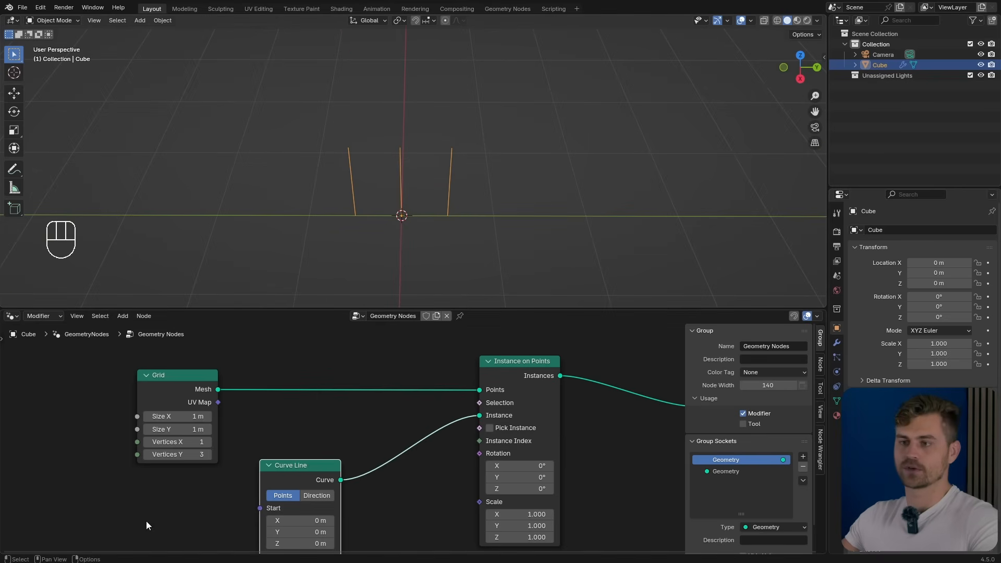
pyautogui.moveTo(180, 416); pyautogui.dragTo(167, 416)
pyautogui.click(196, 416)
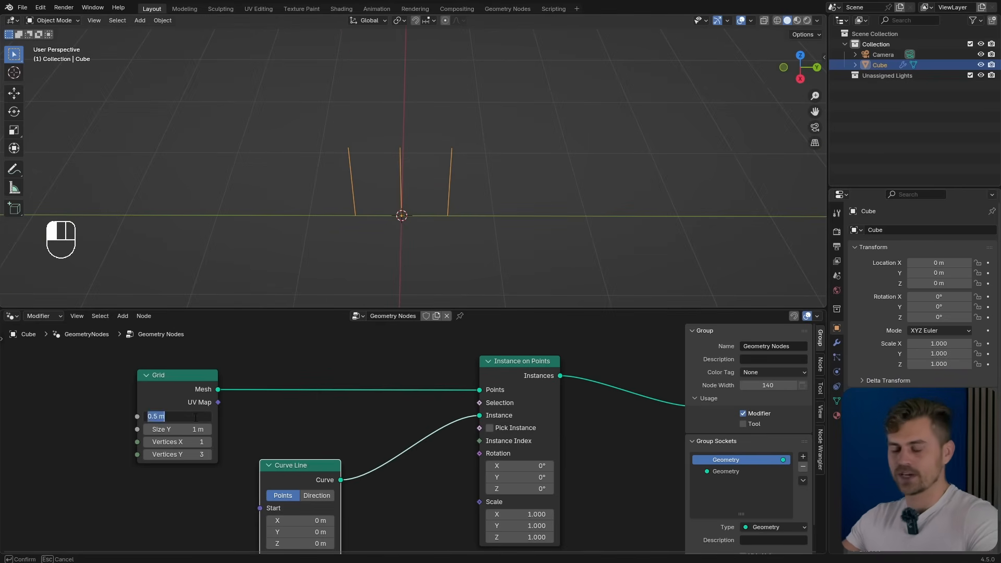
pyautogui.write('0')
pyautogui.press('Return')
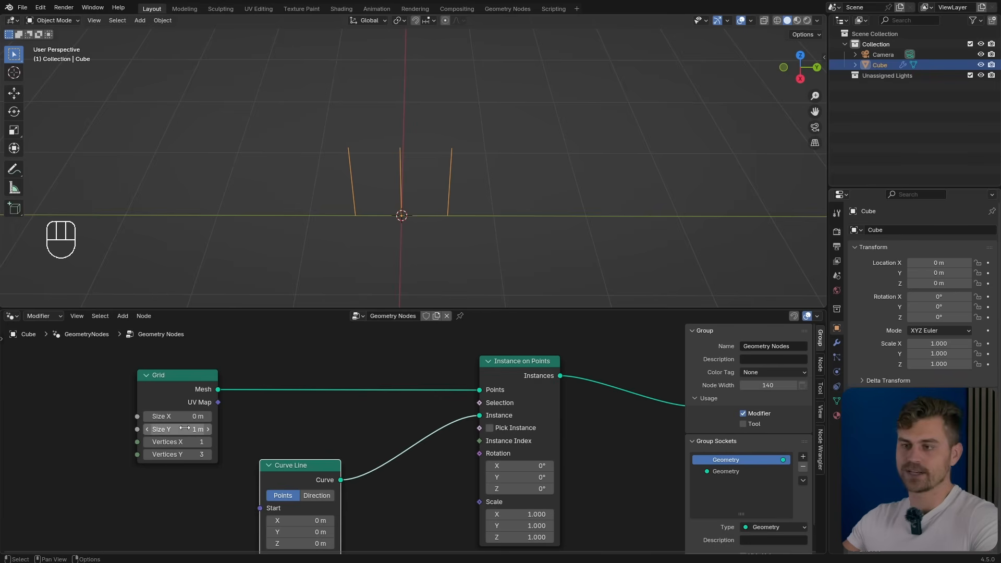
pyautogui.click(196, 429)
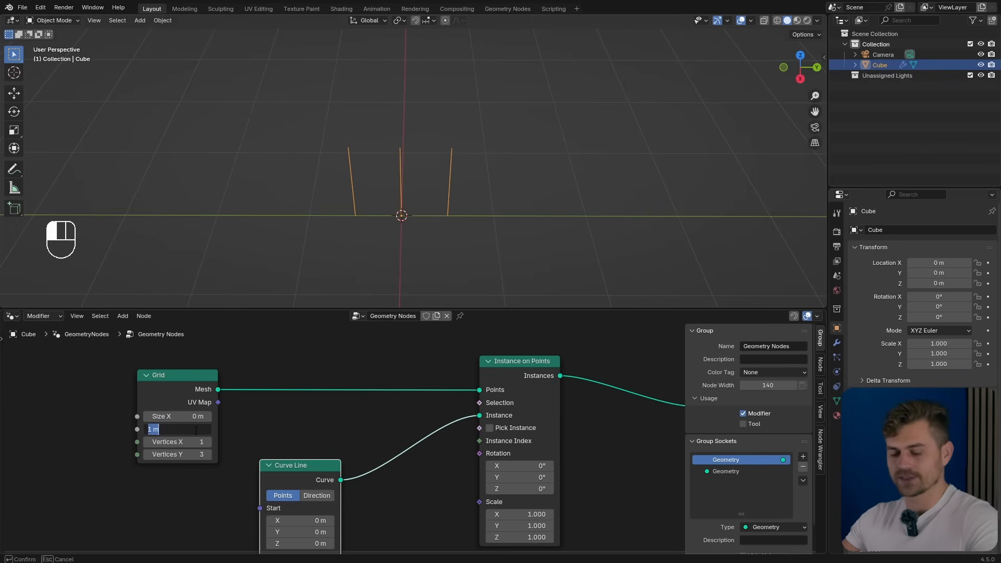
pyautogui.write('5')
pyautogui.press('Return')
# Set the Grid node's Vertices Y to 20.
pyautogui.scroll(-4, 349, 240)
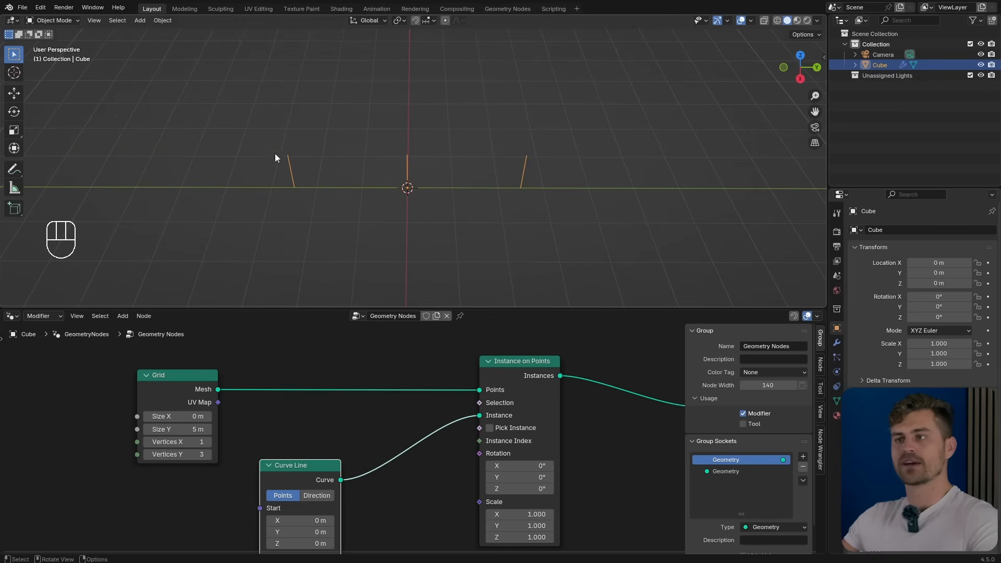
pyautogui.click(187, 455)
pyautogui.write('20')
pyautogui.press('Return')
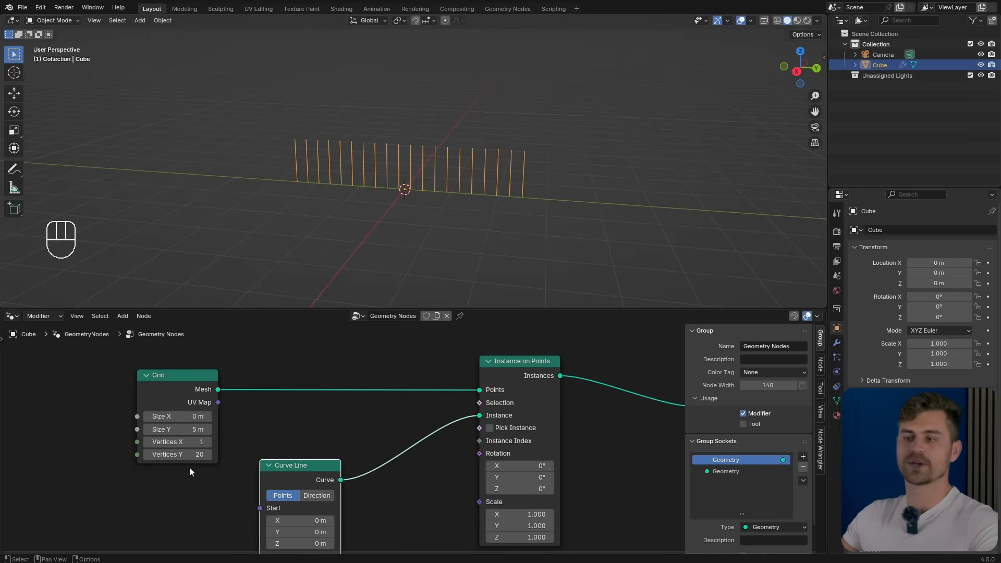
# Set the Curve Line node's End Z to 5 m.
pyautogui.scroll(3, 449, 187)
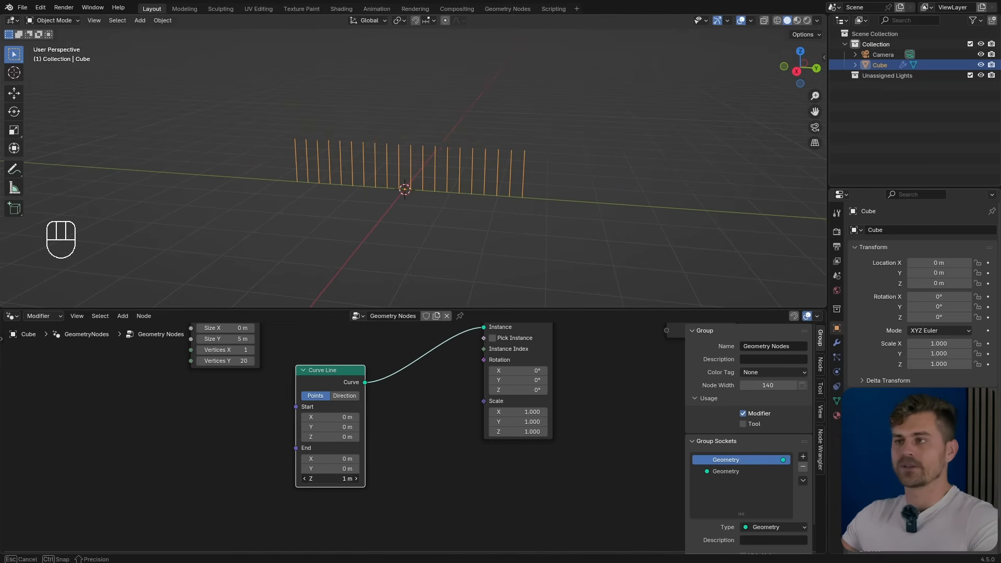
pyautogui.moveTo(330, 479); pyautogui.dragTo(361, 478)
pyautogui.click(341, 478)
pyautogui.write('5')
pyautogui.press('Return')
pyautogui.scroll(-5, 456, 209)
pyautogui.scroll(5, 449, 246)
pyautogui.keyDown('shift'); pyautogui.moveTo(456, 208); pyautogui.dragTo(475, 232, button='middle'); pyautogui.keyUp('shift')
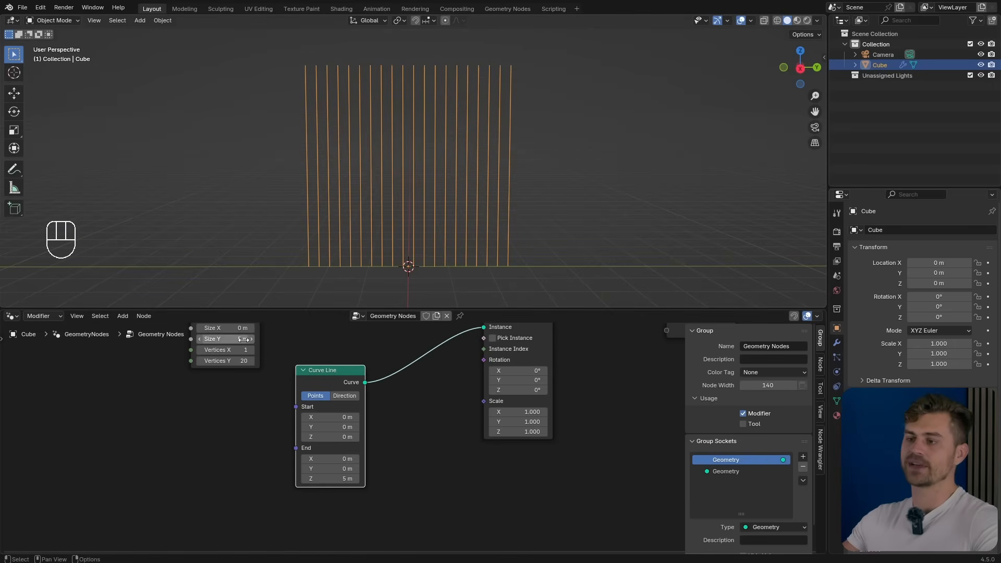
# Add a plane mesh at the origin and rotate it 90° about the Y axis.
pyautogui.hotkey('shift', 'a')
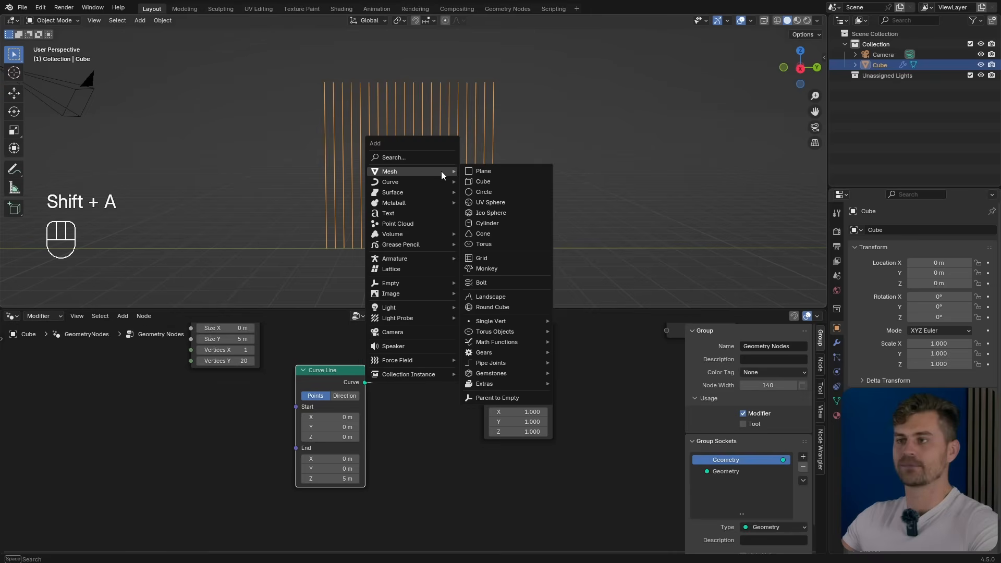
pyautogui.click(487, 173)
pyautogui.write('ry90')
pyautogui.click(487, 176)
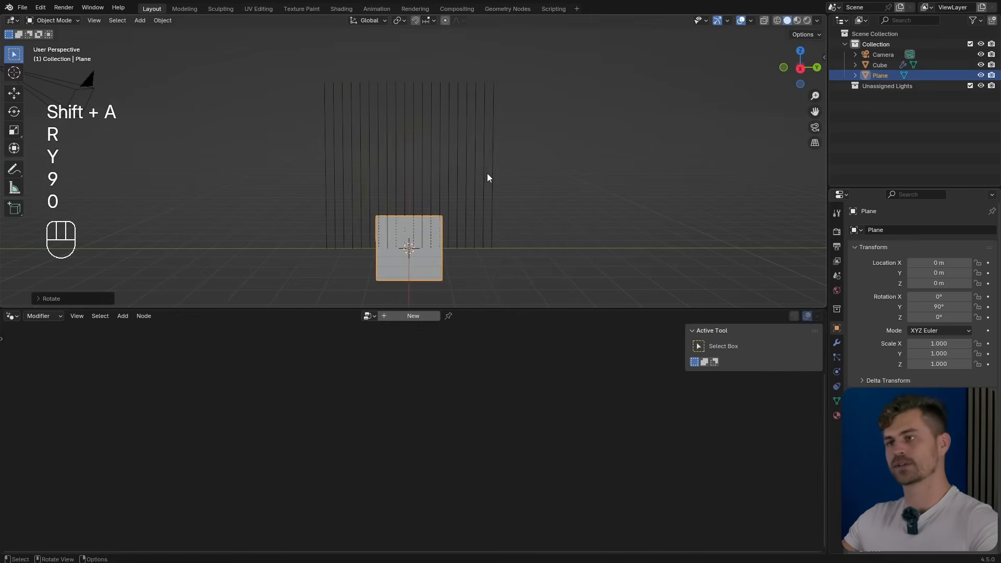
# Scale the plane to about 2.457 and raise it along Z until it covers the row of lines.
pyautogui.press('s')
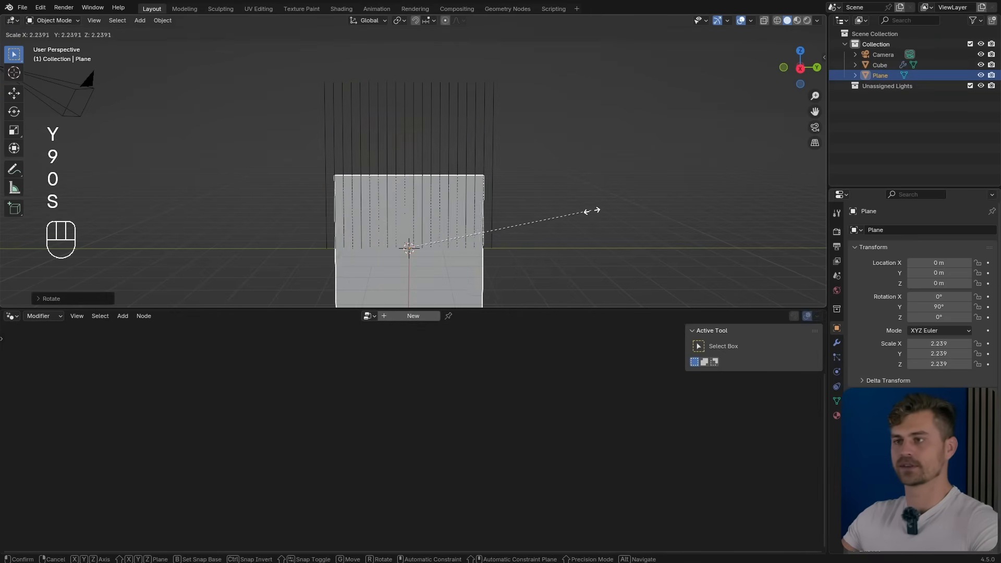
pyautogui.click(609, 211)
pyautogui.press('g')
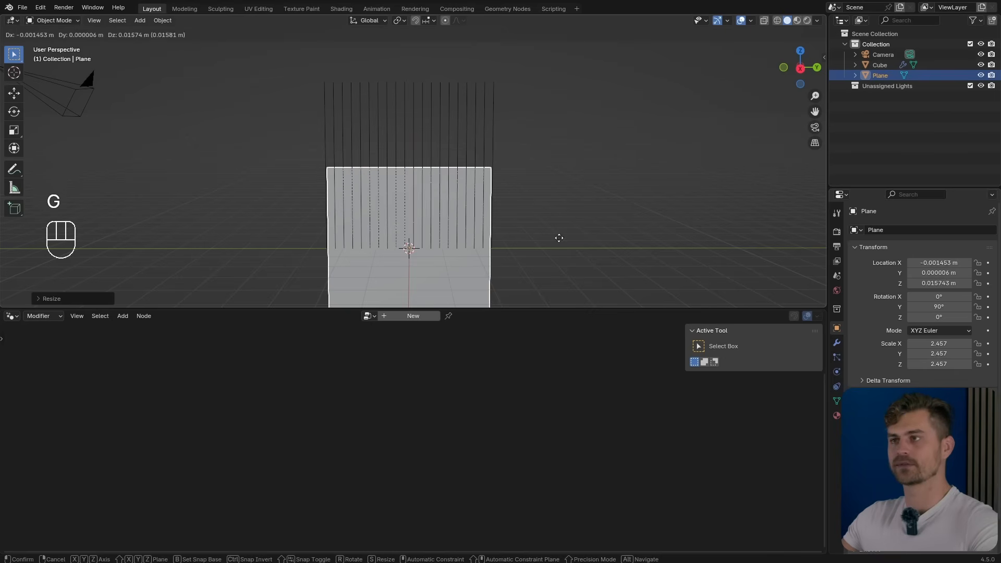
pyautogui.press('z')
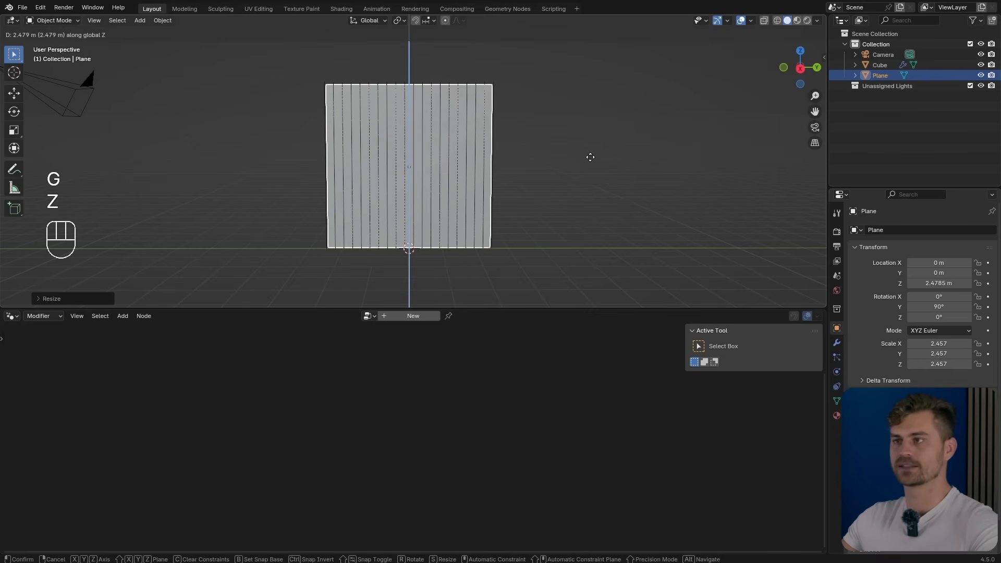
pyautogui.click(583, 174)
# Delete the comparison plane and reselect the object carrying the geometry nodes.
pyautogui.moveTo(583, 170)
pyautogui.mouseDown(button='middle')
pyautogui.moveTo(522, 157)
pyautogui.moveTo(594, 162)
pyautogui.mouseUp(button='middle')
pyautogui.press('x')
pyautogui.click(595, 161)
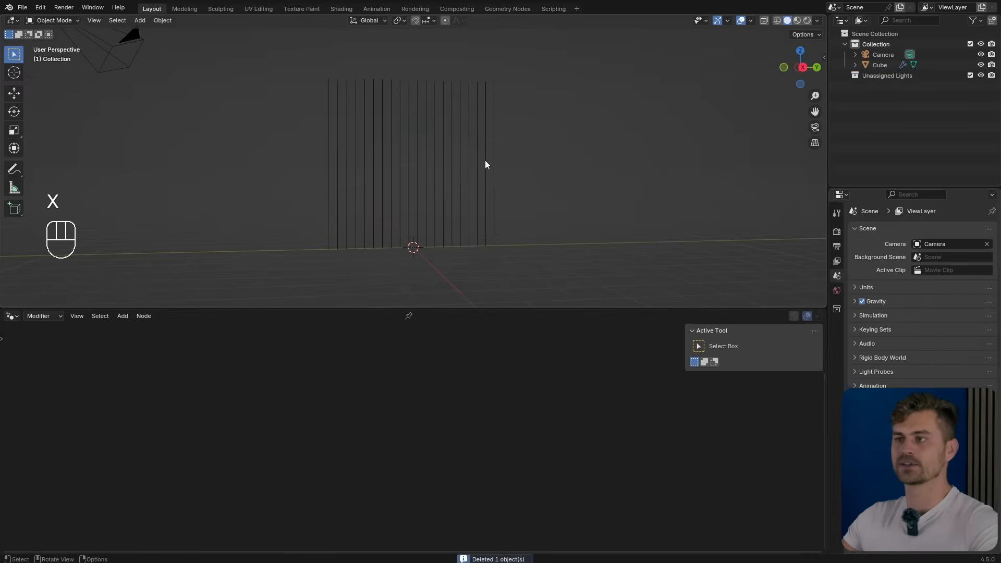
pyautogui.click(371, 152)
pyautogui.moveTo(469, 249); pyautogui.dragTo(471, 291)
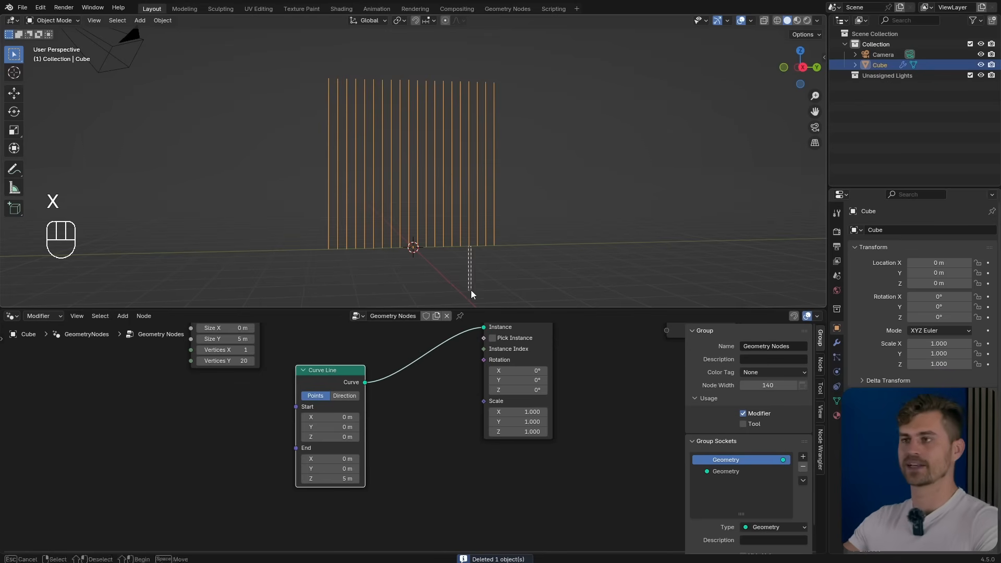
pyautogui.moveTo(471, 291); pyautogui.dragTo(472, 291)
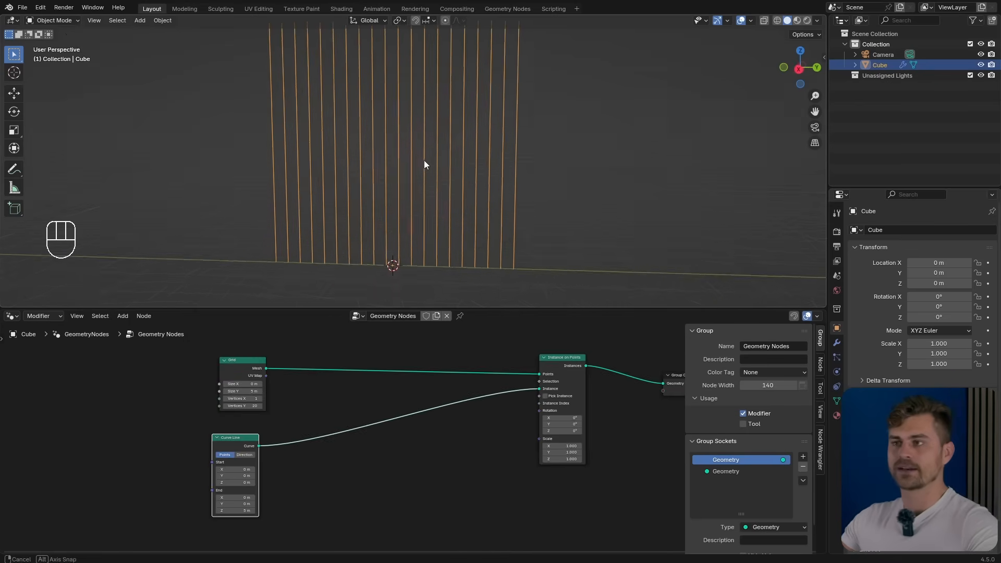
# Insert a Set Position node between the Curve Line and Instance on Points nodes.
pyautogui.moveTo(425, 160); pyautogui.dragTo(409, 178, button='middle')
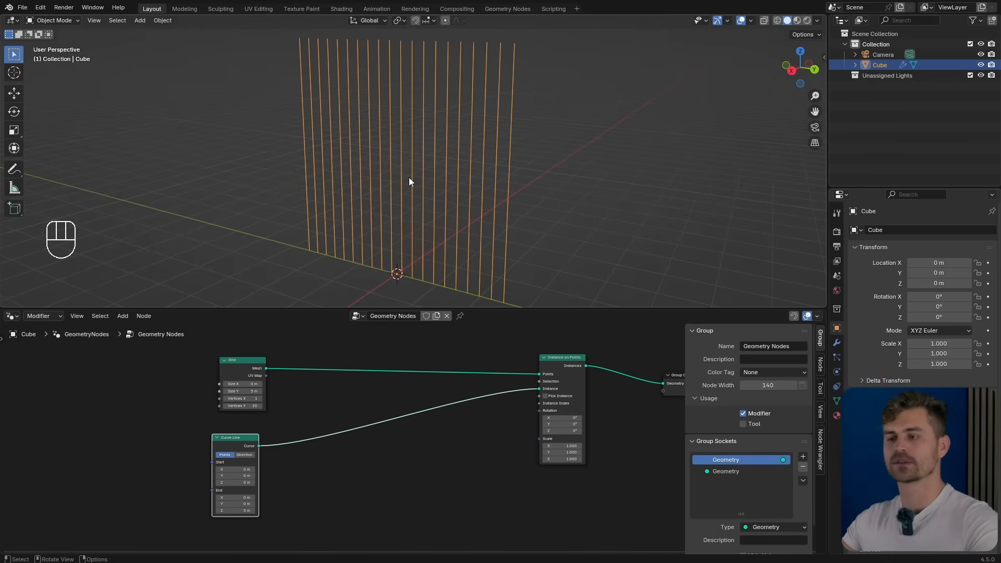
pyautogui.scroll(2, 364, 401)
pyautogui.moveTo(321, 438); pyautogui.dragTo(327, 430, button='middle')
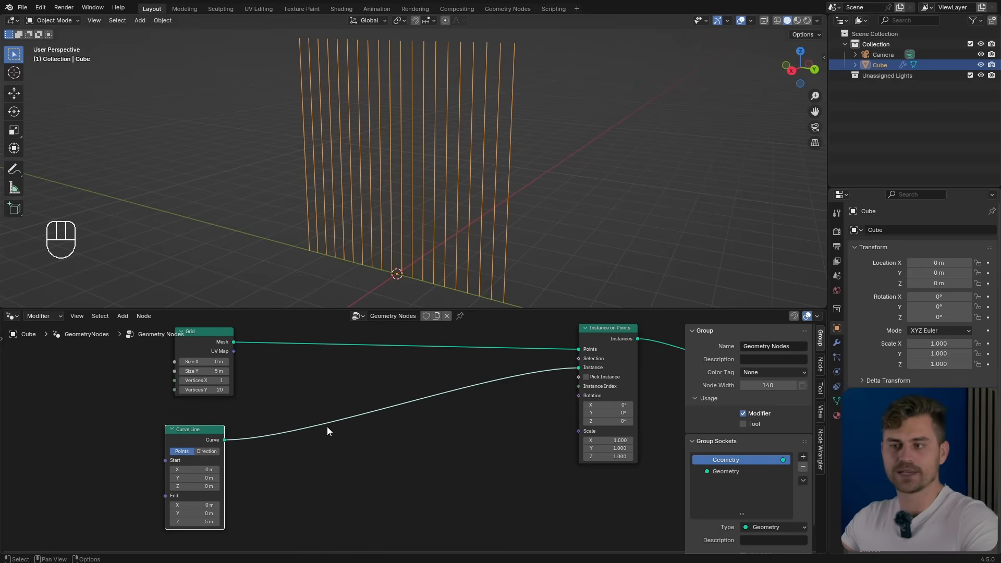
pyautogui.press('shift')
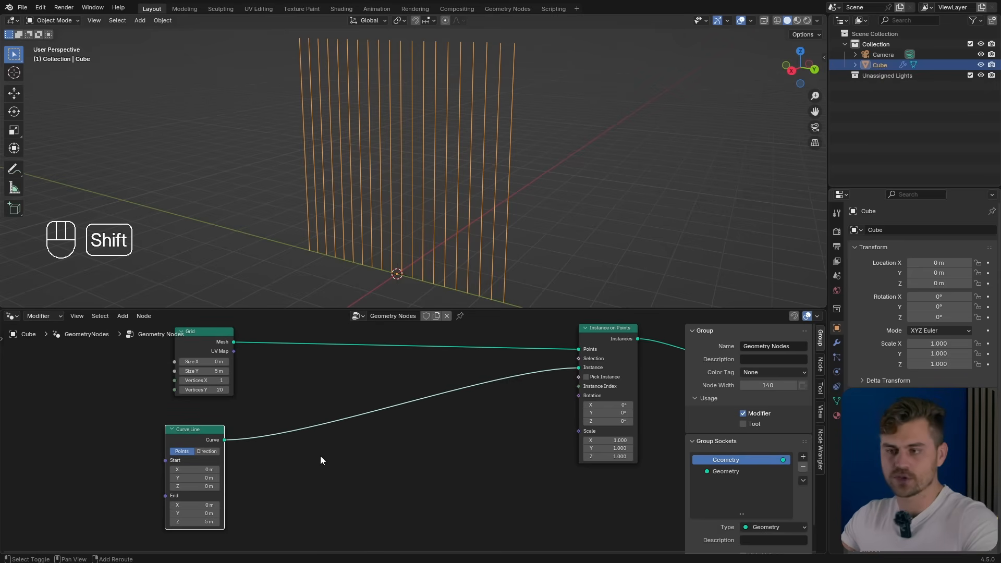
pyautogui.hotkey('shift', 'a')
pyautogui.write('set po')
pyautogui.press('Return')
pyautogui.click(401, 393)
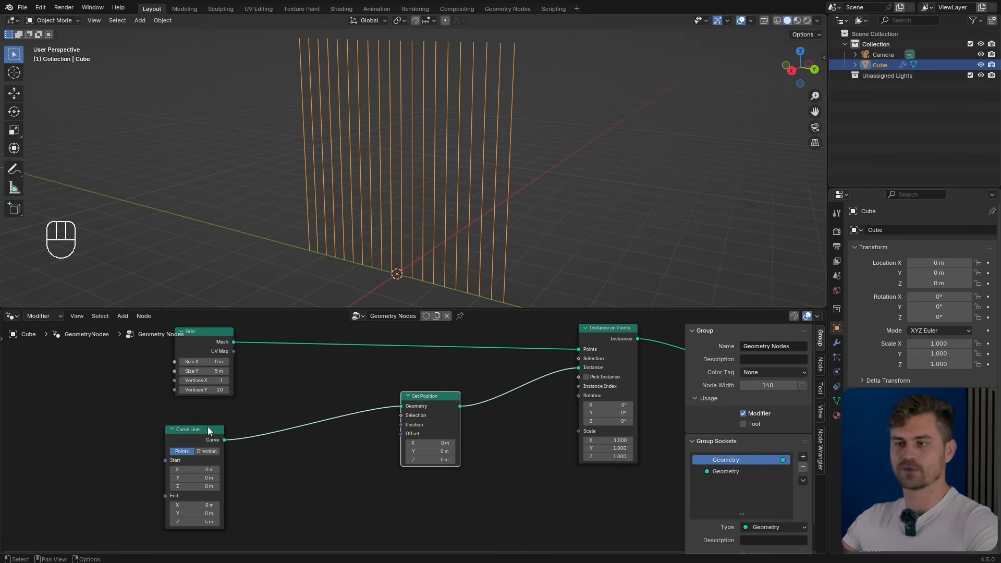
# Try a Z offset on Set Position, undo it, and rearrange the Curve Line and Set Position nodes.
pyautogui.moveTo(211, 430); pyautogui.dragTo(213, 415)
pyautogui.moveTo(431, 460); pyautogui.dragTo(406, 459)
pyautogui.hotkey('ctrl', 'z')
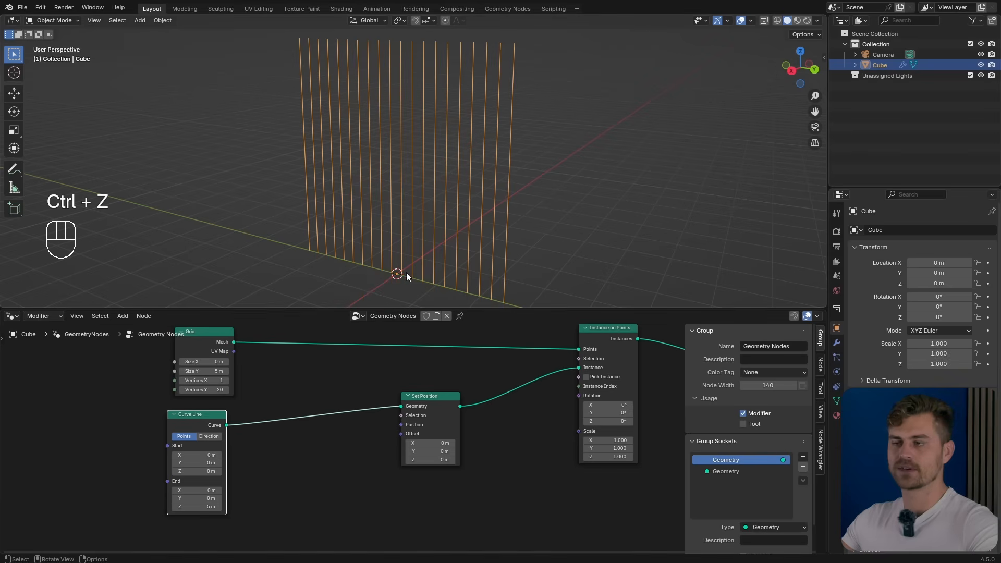
pyautogui.moveTo(198, 417); pyautogui.dragTo(190, 413)
pyautogui.moveTo(427, 397); pyautogui.dragTo(428, 406)
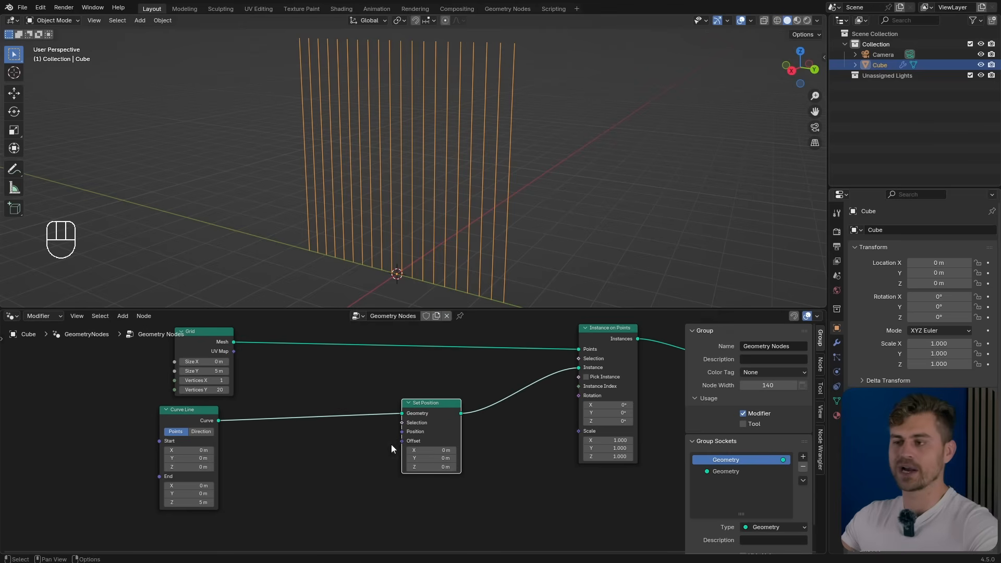
# Add a Wave Texture node below the Curve Line and connect its Color output to the Set Position offset.
pyautogui.scroll(-2, 242, 498)
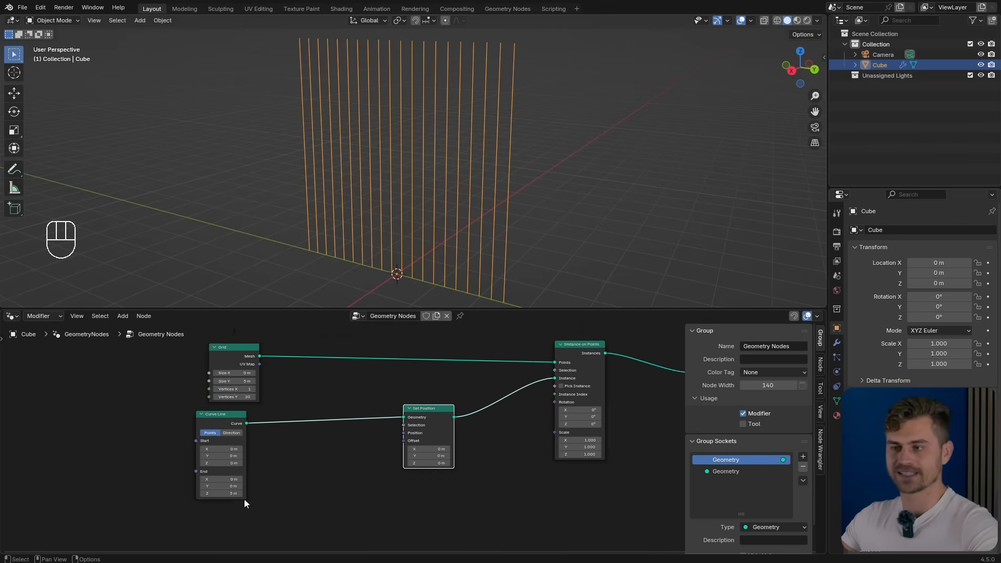
pyautogui.moveTo(253, 522); pyautogui.dragTo(284, 457, button='middle')
pyautogui.hotkey('shift', 'a')
pyautogui.write('wave')
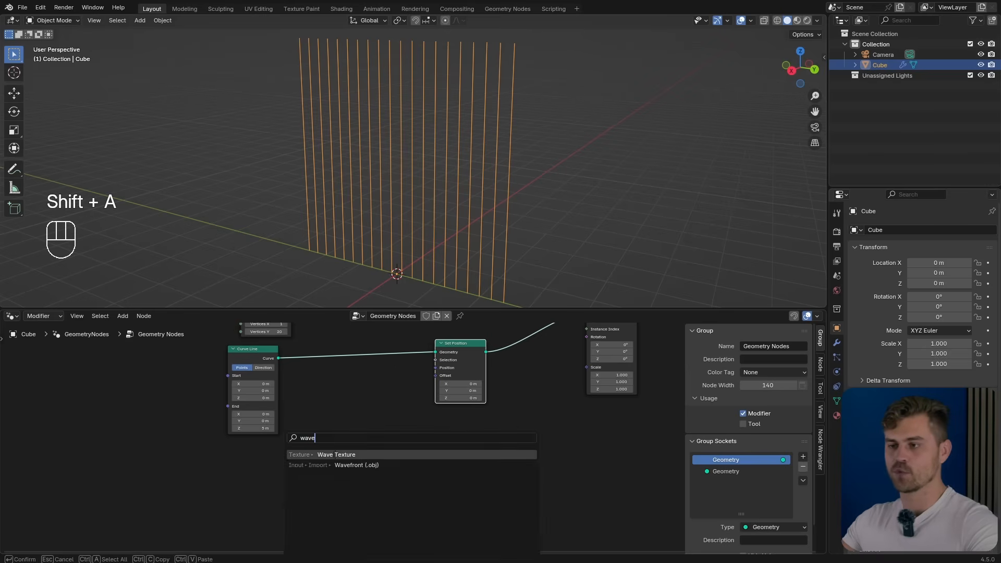
pyautogui.press('Return')
pyautogui.click(241, 444)
pyautogui.moveTo(294, 457); pyautogui.dragTo(382, 411)
pyautogui.moveTo(435, 382); pyautogui.dragTo(435, 383)
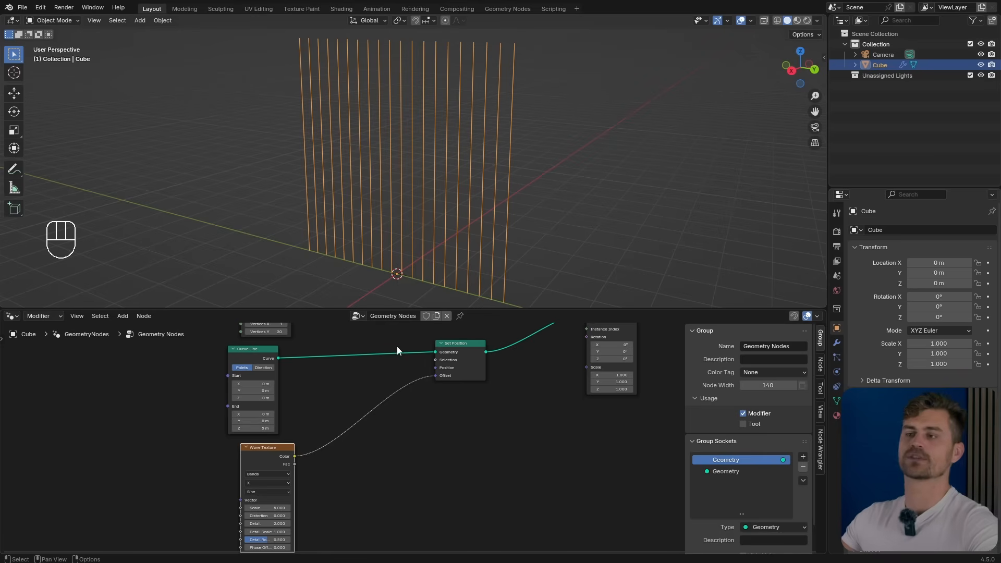
# Insert a Resample Curve node between the Curve Line and Set Position nodes.
pyautogui.scroll(2, 367, 356)
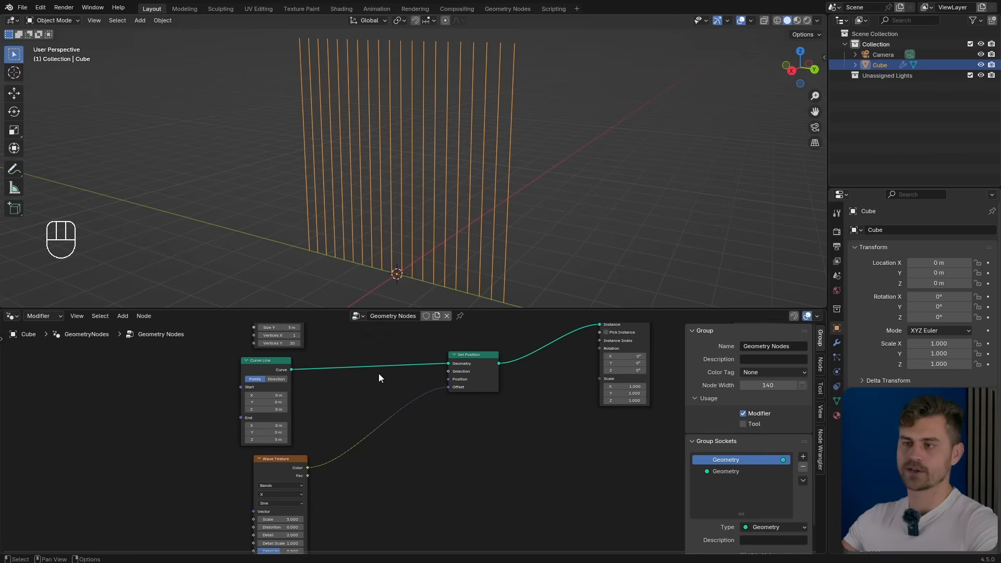
pyautogui.moveTo(352, 373); pyautogui.dragTo(371, 436, button='middle')
pyautogui.scroll(-1, 371, 436)
pyautogui.scroll(4, 260, 425)
pyautogui.moveTo(258, 432); pyautogui.dragTo(295, 427, button='middle')
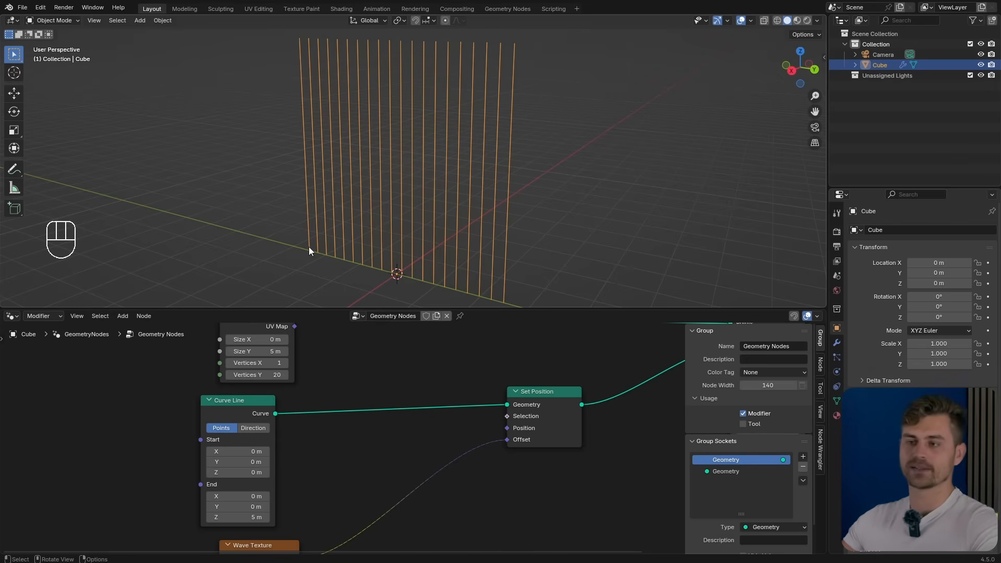
pyautogui.hotkey('shift', 'a')
pyautogui.moveTo(341, 396)
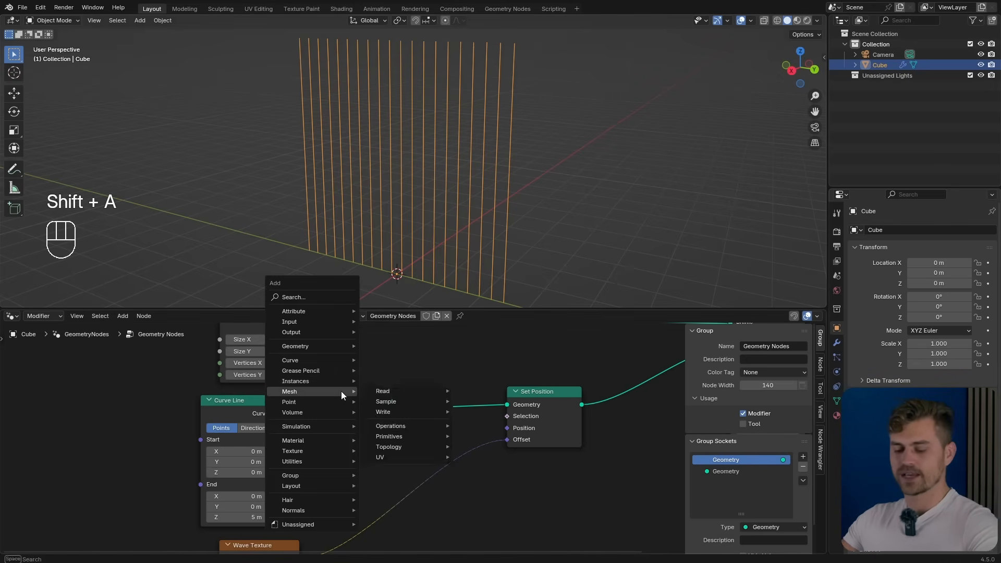
pyautogui.write('resam')
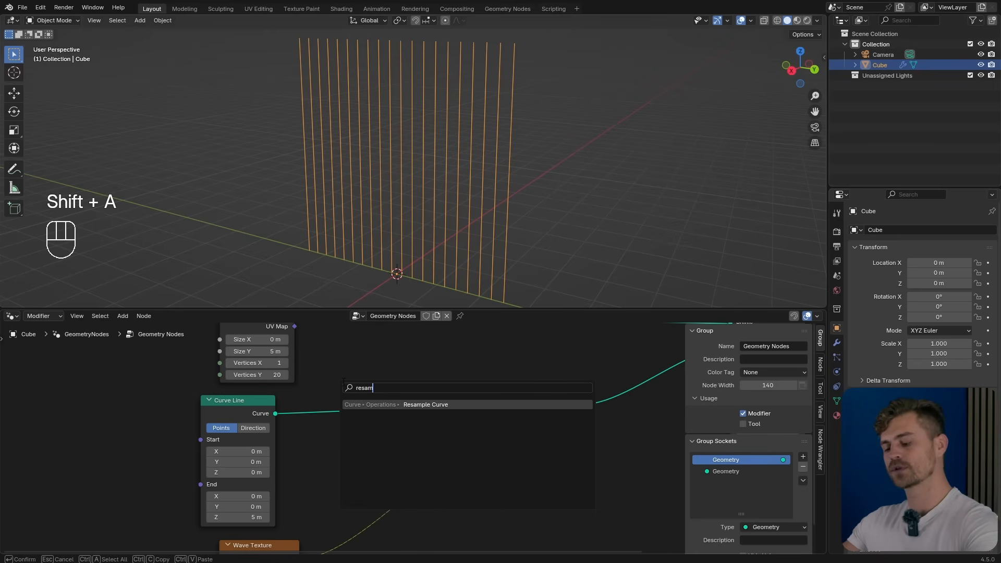
pyautogui.write('ple')
pyautogui.press('Return')
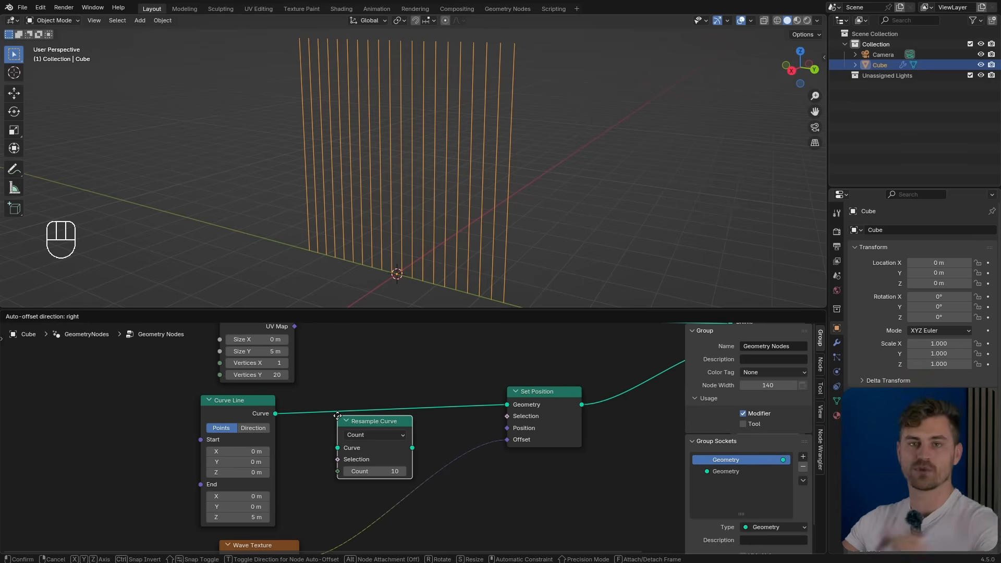
pyautogui.click(342, 389)
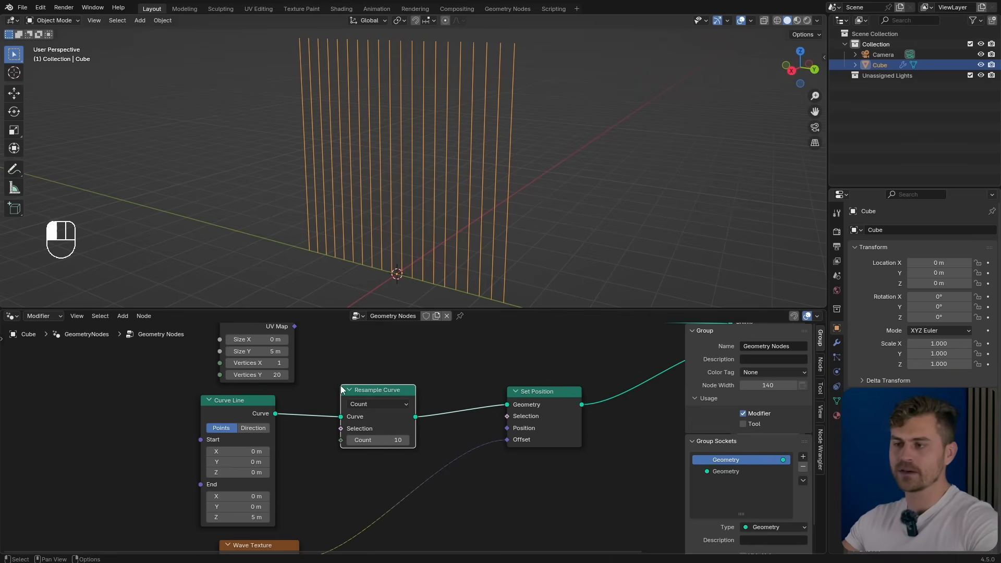
# Set the Resample Curve node's count to 42.
pyautogui.keyDown('shift'); pyautogui.moveTo(394, 434); pyautogui.dragTo(416, 434); pyautogui.keyUp('shift')
pyautogui.hotkey('ctrl', 'z')
pyautogui.hotkey('ctrl', 'z')
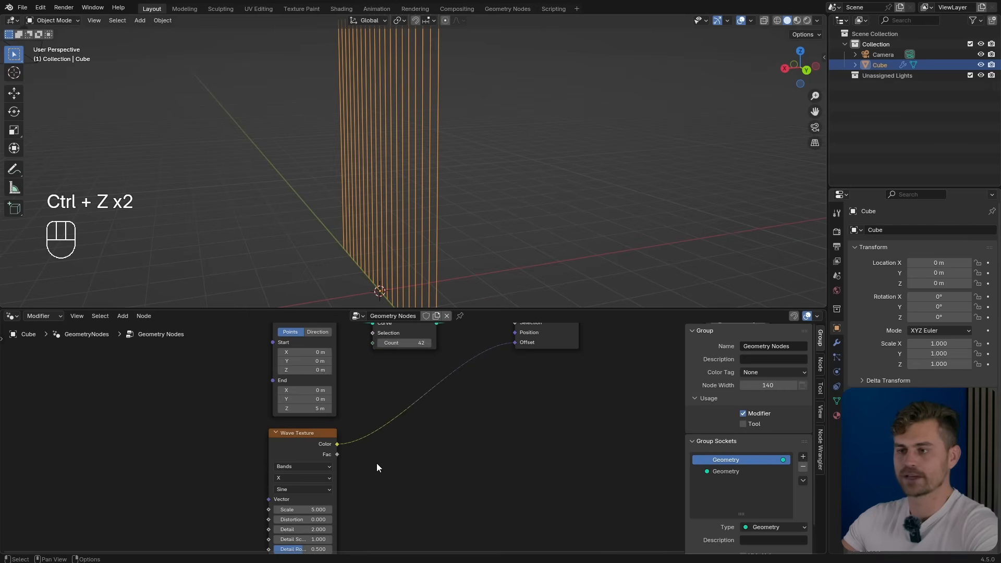
# Change the Wave Texture's wave type from Bands to Rings.
pyautogui.moveTo(376, 463); pyautogui.dragTo(382, 413, button='middle')
pyautogui.scroll(1, 381, 413)
pyautogui.click(284, 409)
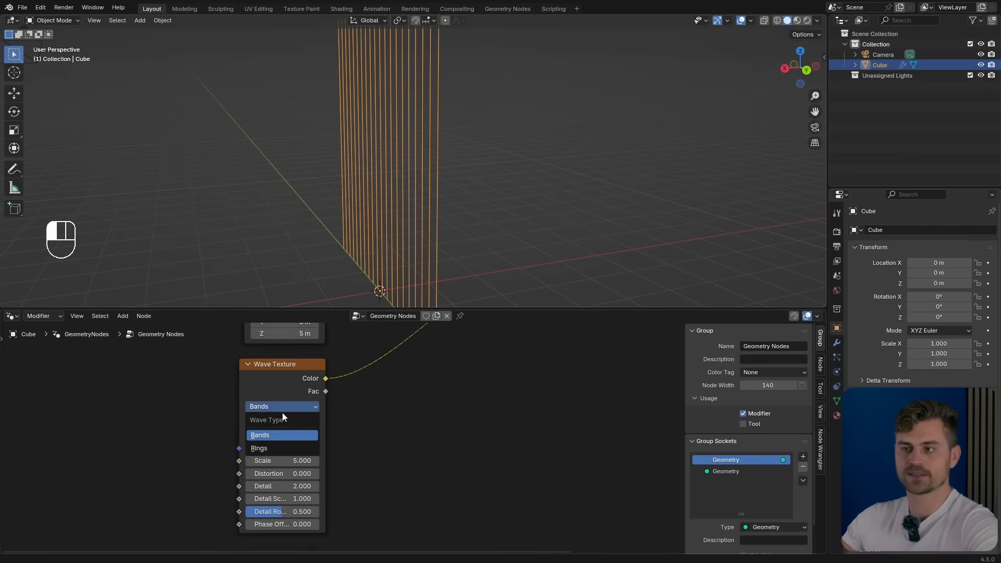
pyautogui.click(268, 449)
pyautogui.moveTo(389, 248); pyautogui.dragTo(418, 247, button='middle')
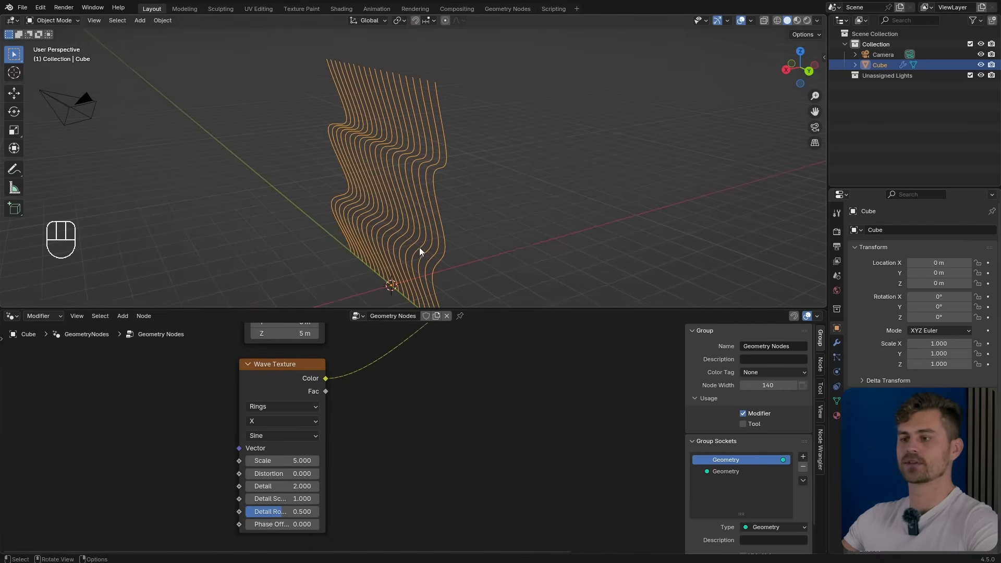
# Set the Wave Texture's Detail, Detail Scale and Detail Roughness to 0 and its Phase Offset to 11.8, and save the file.
pyautogui.moveTo(292, 486); pyautogui.dragTo(344, 524)
pyautogui.click(305, 498)
pyautogui.write('0')
pyautogui.press('Return')
pyautogui.hotkey('ctrl', 'z')
pyautogui.hotkey('ctrl', 's')
pyautogui.moveTo(316, 271); pyautogui.dragTo(421, 231, button='middle')
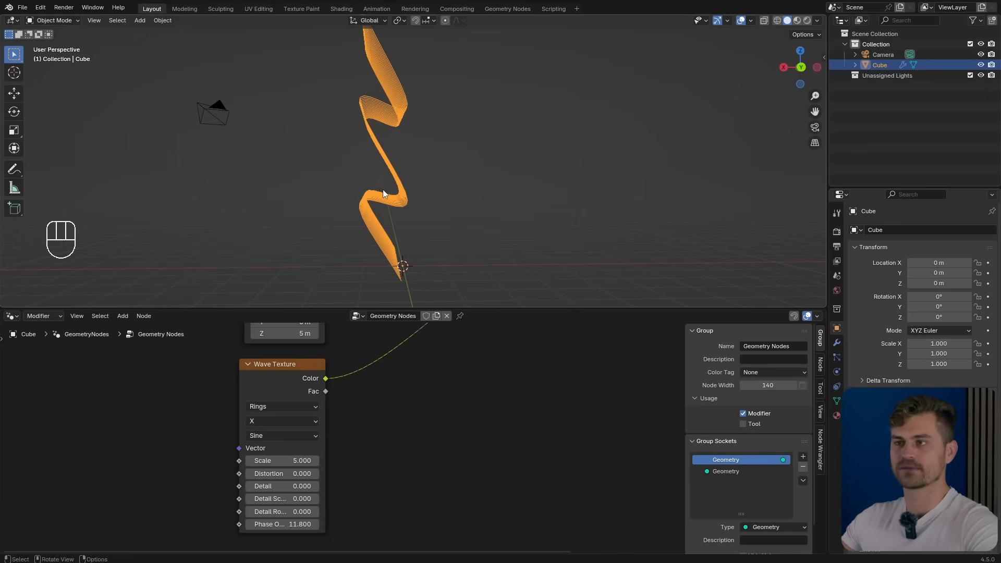
pyautogui.moveTo(395, 208); pyautogui.dragTo(431, 208)
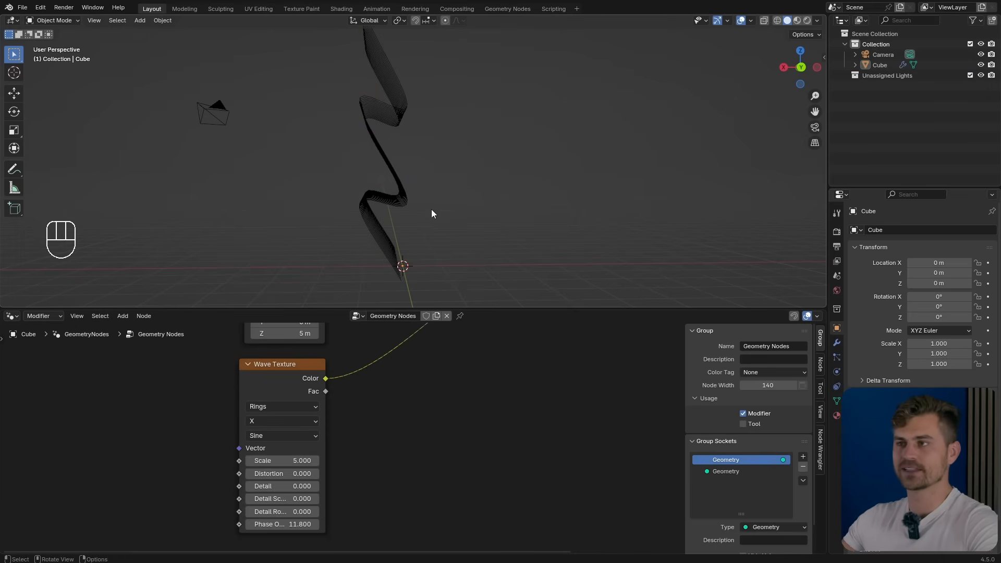
pyautogui.click(400, 119)
pyautogui.keyDown('shift'); pyautogui.moveTo(424, 163); pyautogui.dragTo(426, 186, button='middle'); pyautogui.keyUp('shift')
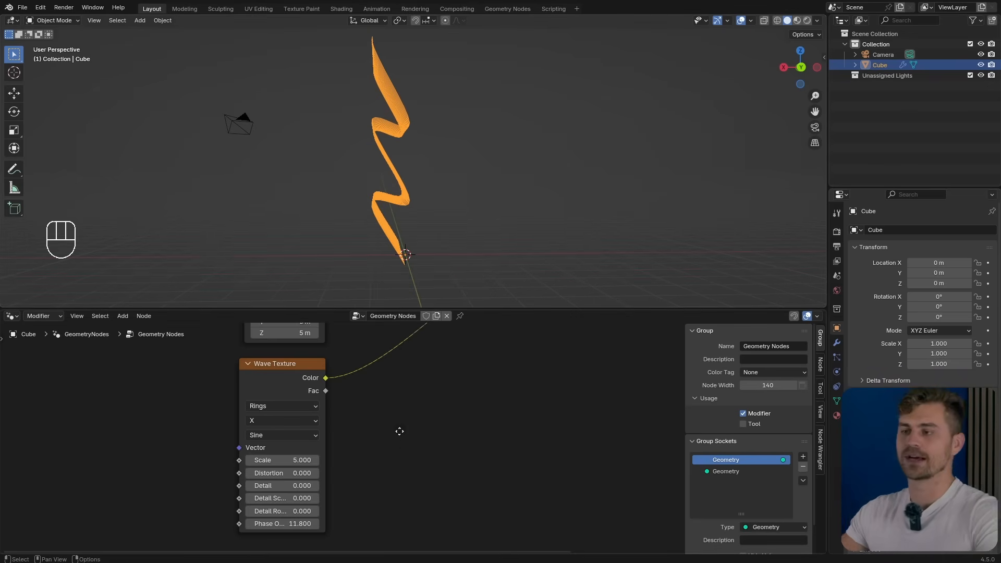
# Insert a Separate XYZ node between the Wave Texture's Color output and the Set Position offset.
pyautogui.scroll(-3, 382, 461)
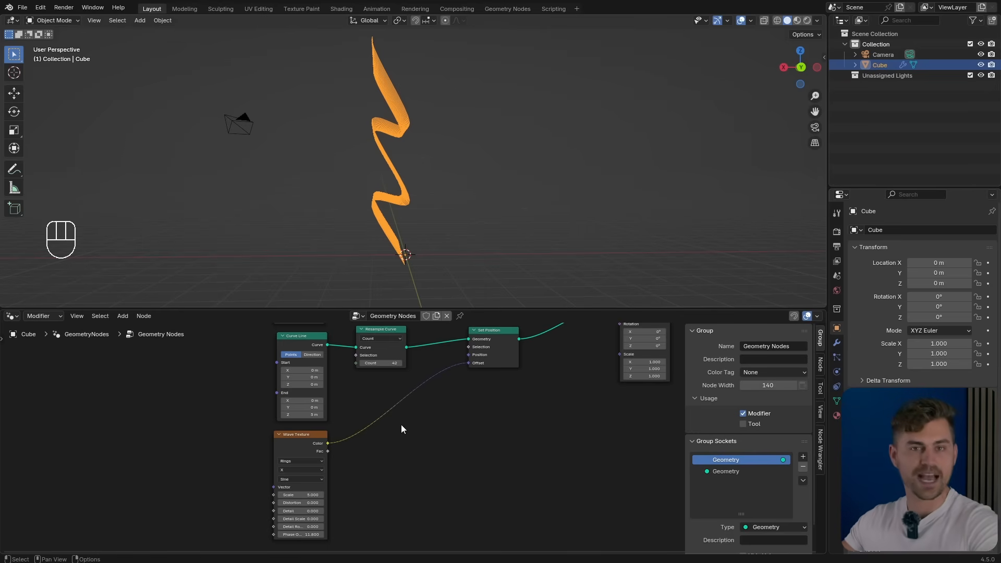
pyautogui.hotkey('shift', 'a')
pyautogui.write('sepe')
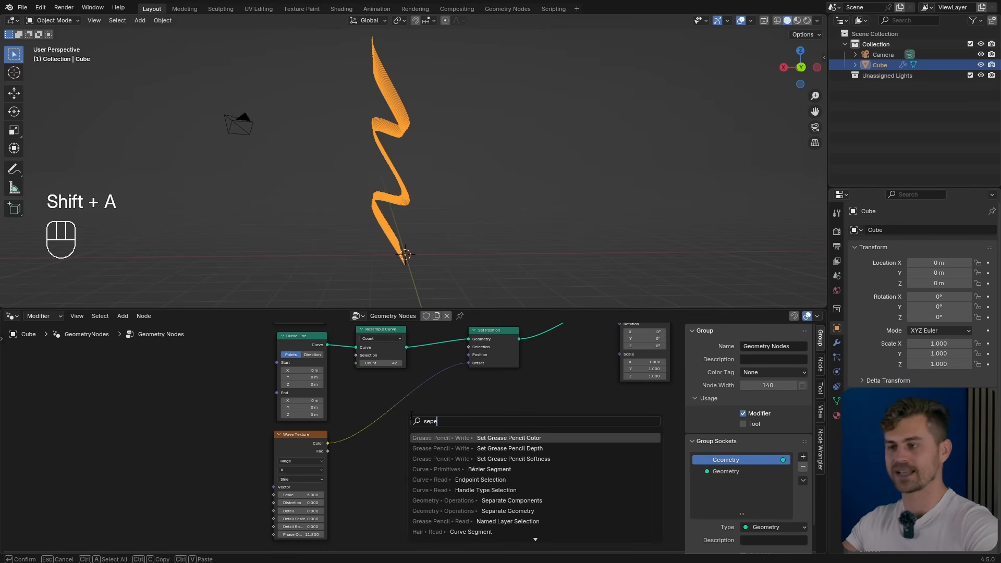
pyautogui.write('rate')
pyautogui.press('Return')
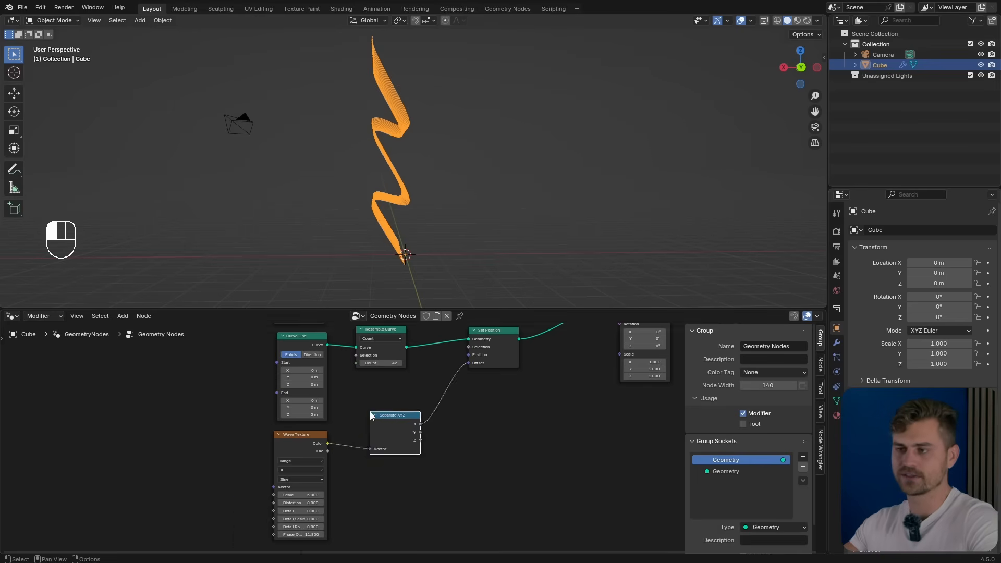
pyautogui.click(350, 411)
# Insert a Combine XYZ node so that only the separated X value drives the Set Position offset.
pyautogui.scroll(3, 320, 449)
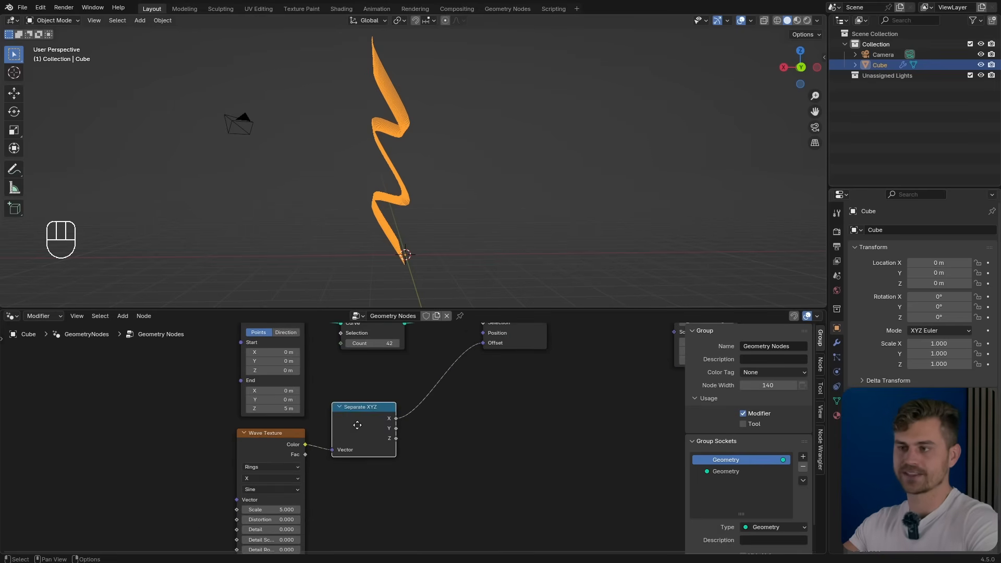
pyautogui.moveTo(374, 421); pyautogui.dragTo(342, 451, button='middle')
pyautogui.hotkey('shift', 'a')
pyautogui.write('combin')
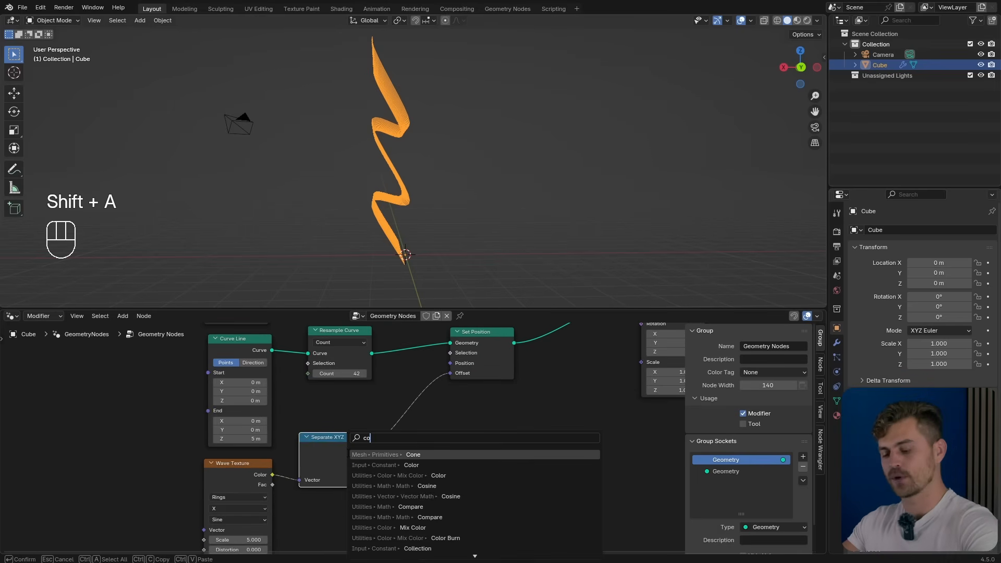
pyautogui.press('Return')
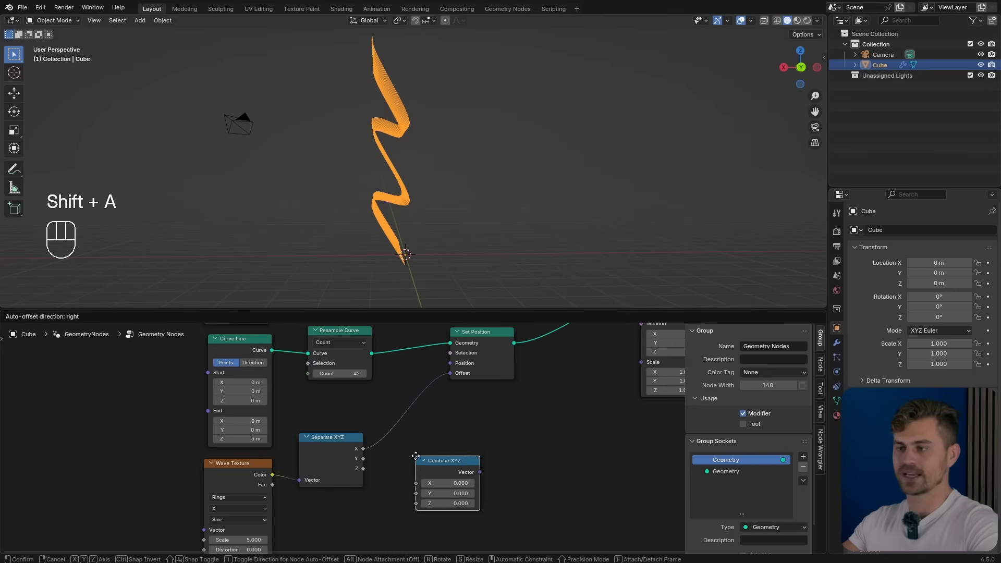
pyautogui.click(418, 444)
pyautogui.scroll(2, 398, 459)
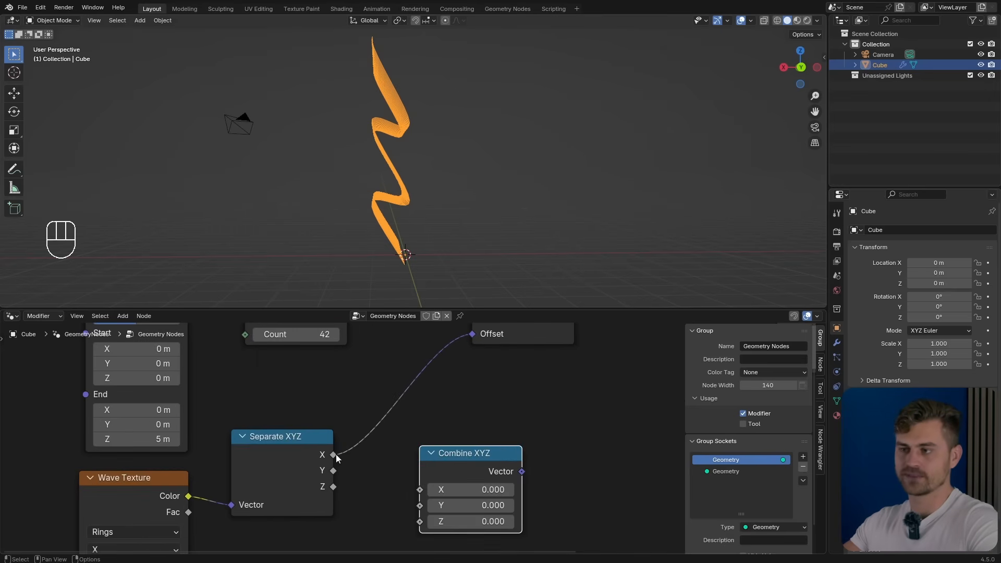
pyautogui.moveTo(336, 454); pyautogui.dragTo(307, 508, button='middle')
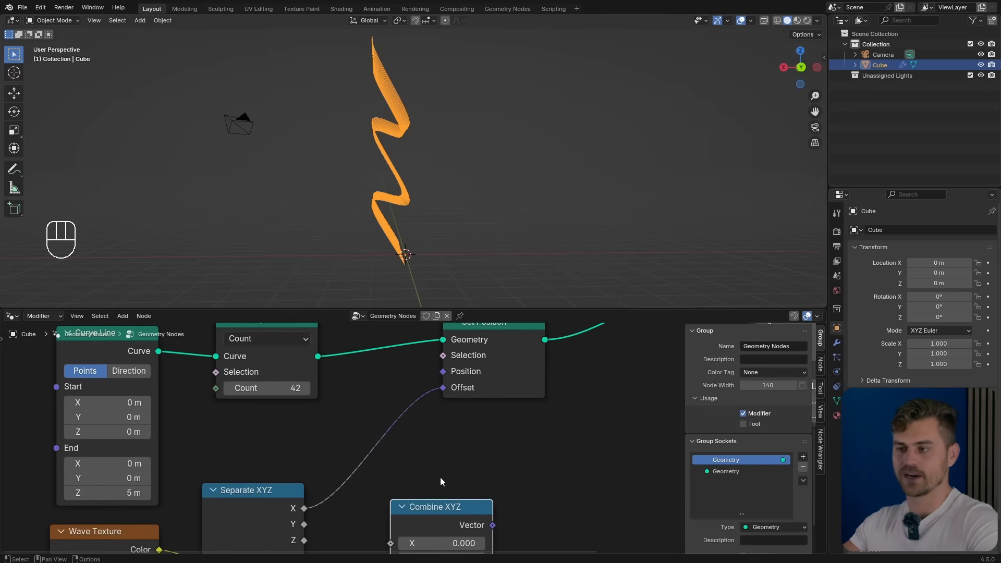
pyautogui.moveTo(436, 471); pyautogui.dragTo(456, 413, button='middle')
pyautogui.moveTo(462, 455); pyautogui.dragTo(412, 391)
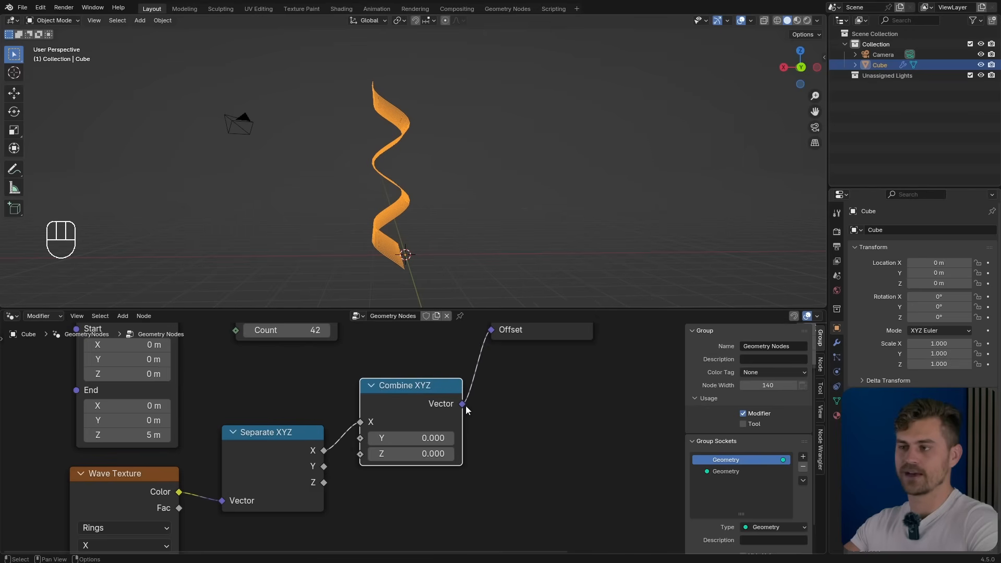
pyautogui.moveTo(491, 334); pyautogui.dragTo(480, 353, button='middle')
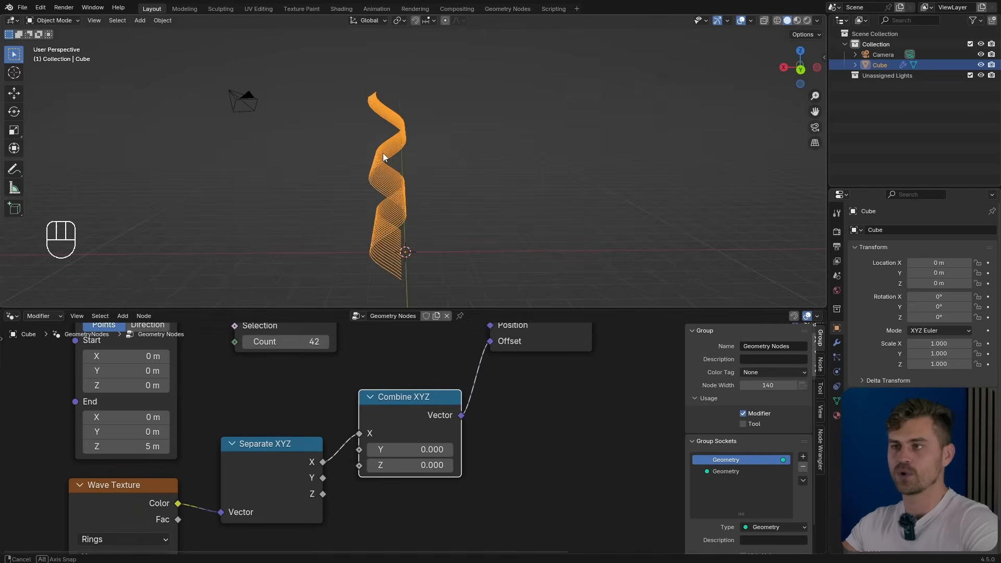
# Examine the wave profile of the displaced lines from the side and at different distances.
pyautogui.scroll(2, 383, 145)
pyautogui.keyDown('shift'); pyautogui.moveTo(396, 165); pyautogui.dragTo(412, 155, button='middle'); pyautogui.keyUp('shift')
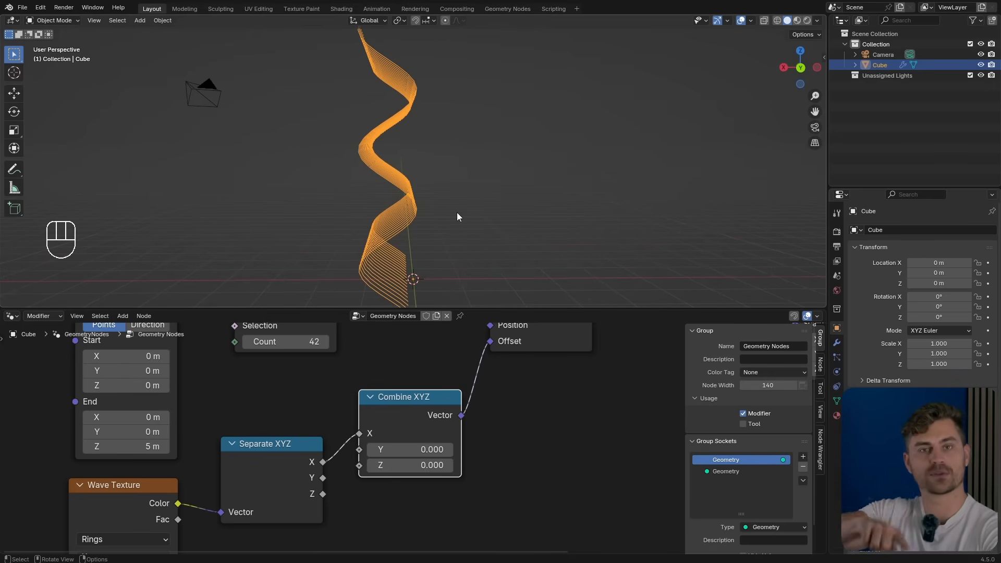
pyautogui.moveTo(457, 212); pyautogui.dragTo(447, 193, button='middle')
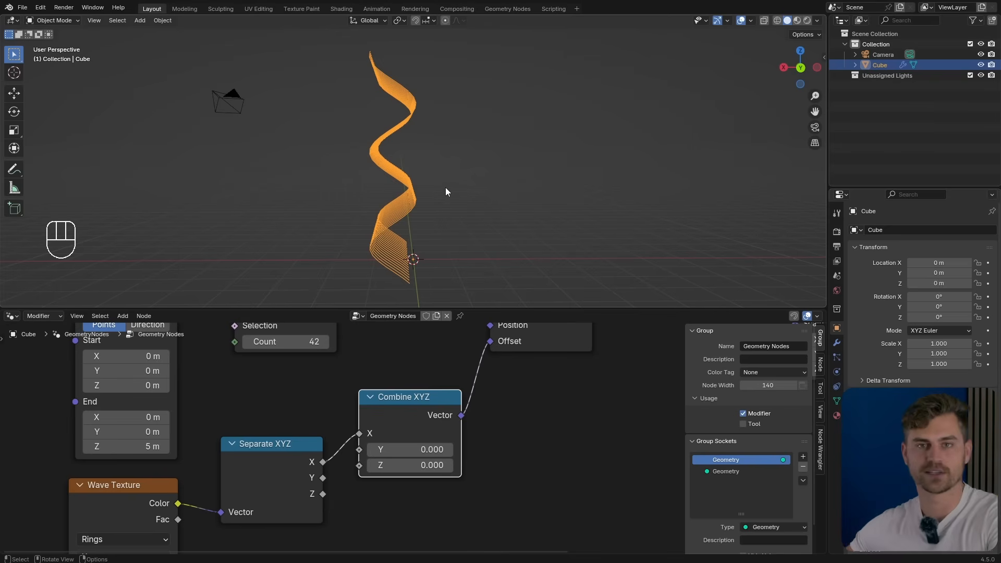
pyautogui.hotkey('ctrl', 'z')
pyautogui.moveTo(427, 203)
pyautogui.mouseDown(button='middle')
pyautogui.moveTo(445, 221)
pyautogui.moveTo(511, 224)
pyautogui.moveTo(492, 233)
pyautogui.moveTo(489, 192)
pyautogui.moveTo(460, 194)
pyautogui.mouseUp(button='middle')
pyautogui.moveTo(437, 185); pyautogui.dragTo(431, 182, button='middle')
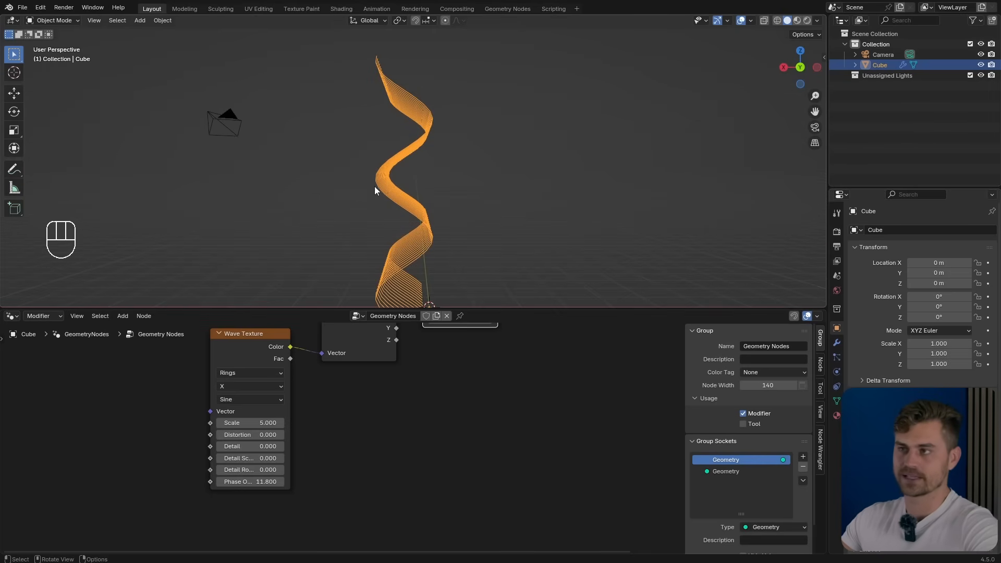
pyautogui.scroll(-2, 428, 253)
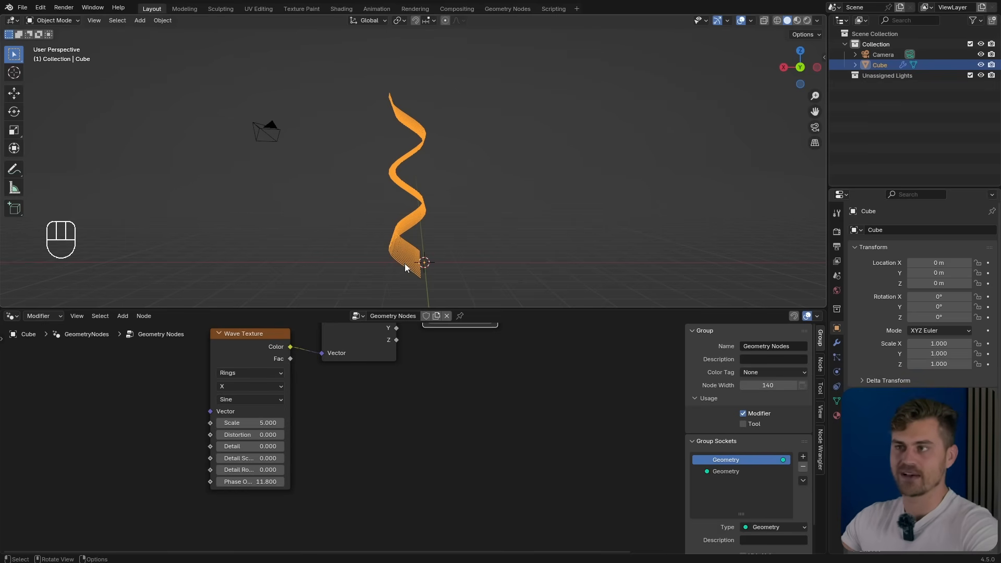
pyautogui.moveTo(273, 423)
pyautogui.mouseDown()
pyautogui.moveTo(263, 423)
pyautogui.moveTo(284, 423)
pyautogui.mouseUp()
pyautogui.moveTo(431, 184); pyautogui.dragTo(474, 185, button='middle')
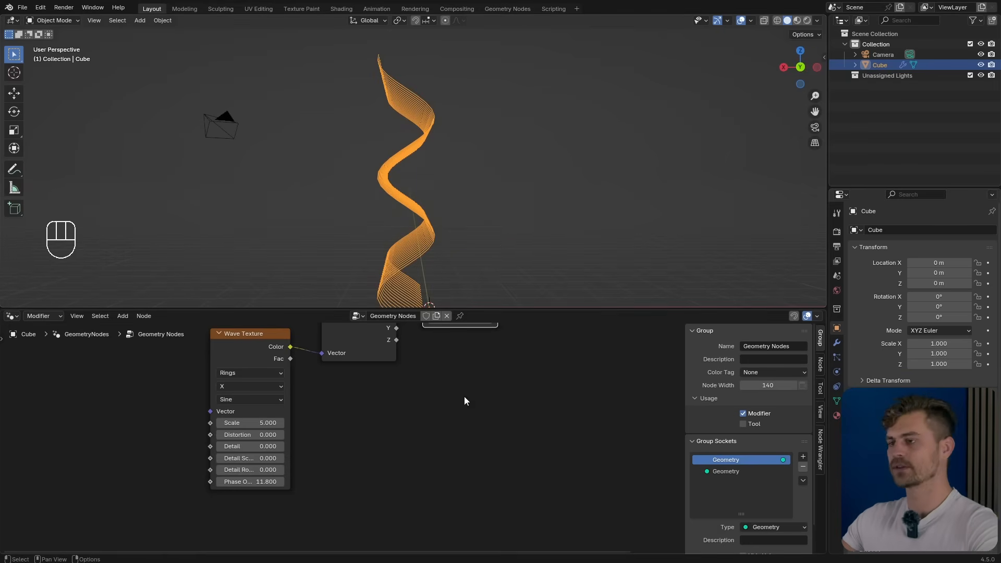
# Insert a Map Range node between the Separate XYZ X output and the Combine XYZ X input.
pyautogui.moveTo(477, 380); pyautogui.dragTo(412, 492, button='middle')
pyautogui.scroll(-2, 412, 492)
pyautogui.moveTo(436, 452); pyautogui.dragTo(399, 487, button='middle')
pyautogui.hotkey('shift', 'a')
pyautogui.write('map ra')
pyautogui.click(476, 455)
pyautogui.hotkey('ctrl', 'z')
pyautogui.hotkey('ctrl', 'z')
pyautogui.hotkey('ctrl', 'z')
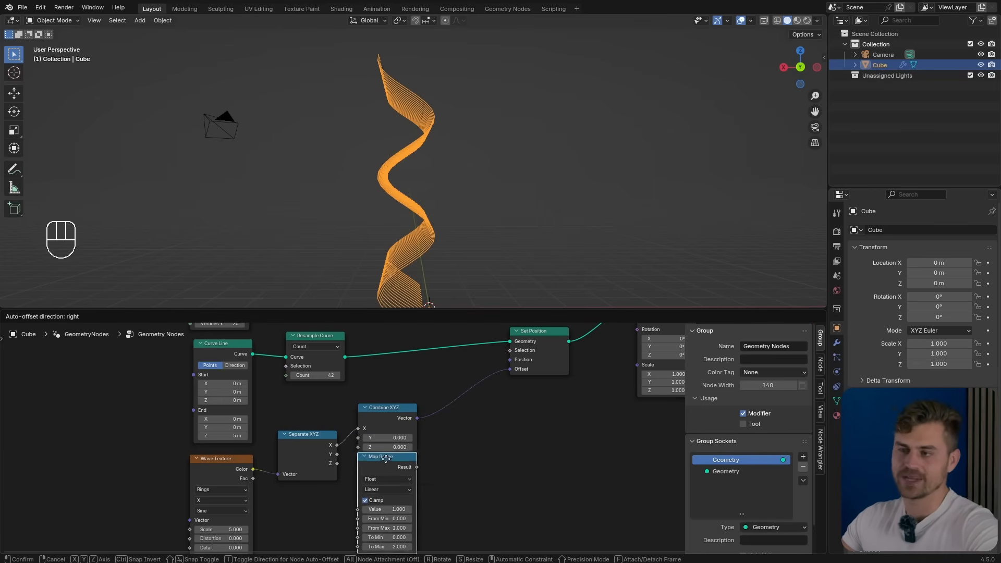
pyautogui.click(365, 430)
pyautogui.scroll(1, 409, 497)
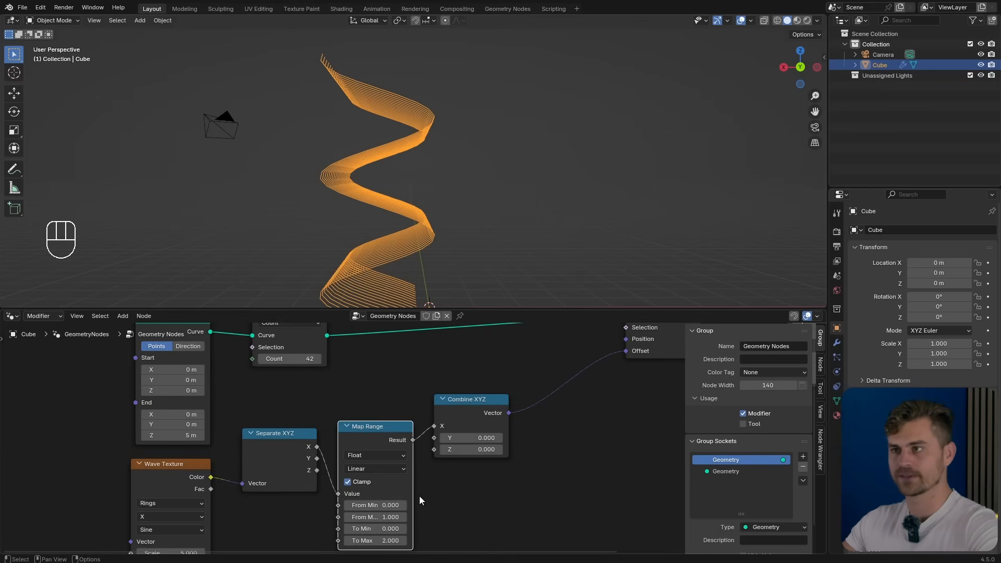
# Set the Map Range node's From Max to 1 and To Max to 0.55, and save the file.
pyautogui.moveTo(445, 501); pyautogui.dragTo(441, 483, button='middle')
pyautogui.keyDown('shift'); pyautogui.moveTo(385, 499); pyautogui.dragTo(610, 499); pyautogui.keyUp('shift')
pyautogui.moveTo(385, 523)
pyautogui.keyDown('shift'); pyautogui.mouseDown()
pyautogui.moveTo(345, 523)
pyautogui.moveTo(399, 523)
pyautogui.moveTo(365, 523)
pyautogui.mouseUp(); pyautogui.keyUp('shift')
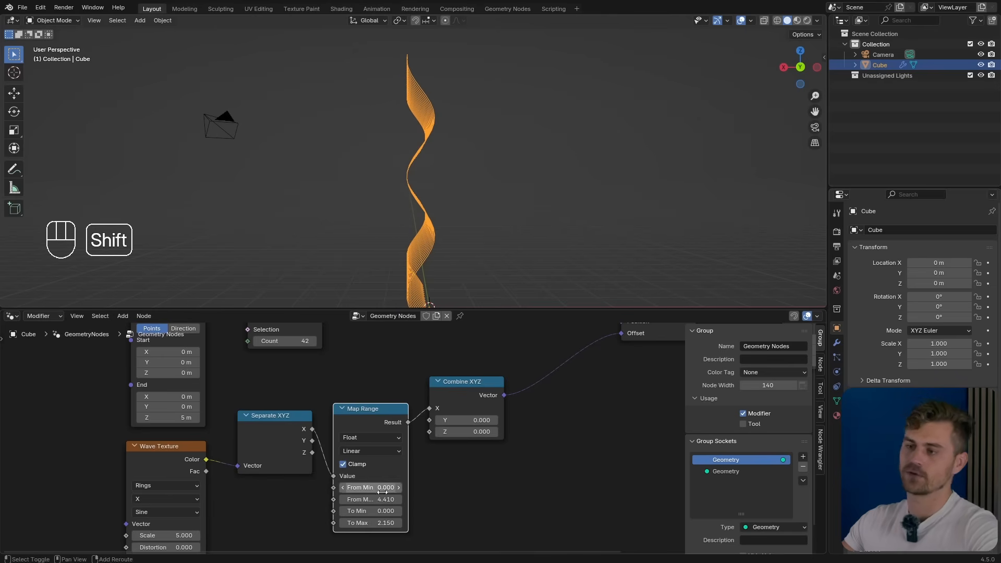
pyautogui.click(389, 499)
pyautogui.write('1')
pyautogui.press('Return')
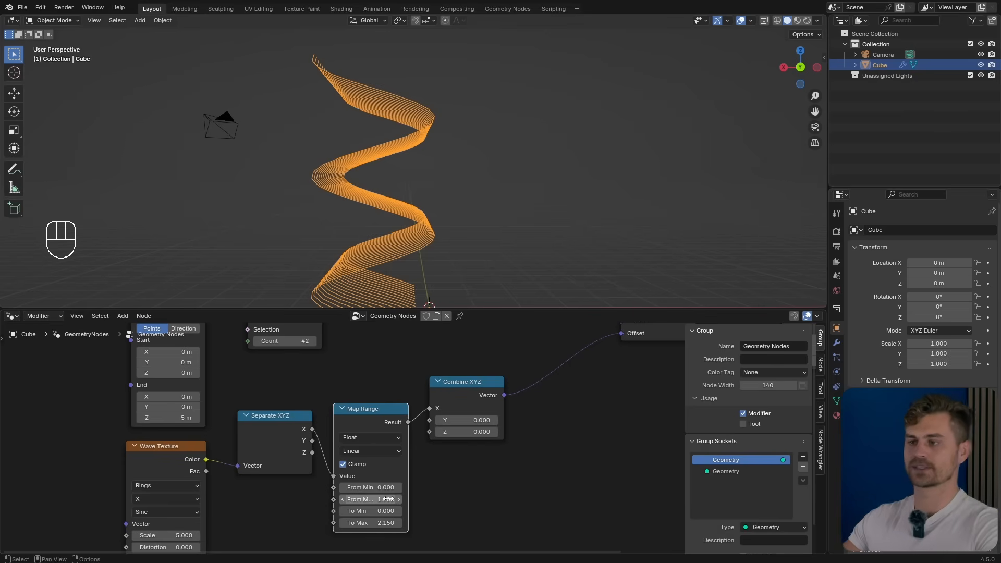
pyautogui.keyDown('shift'); pyautogui.moveTo(385, 524); pyautogui.dragTo(323, 523); pyautogui.keyUp('shift')
pyautogui.hotkey('ctrl', 's')
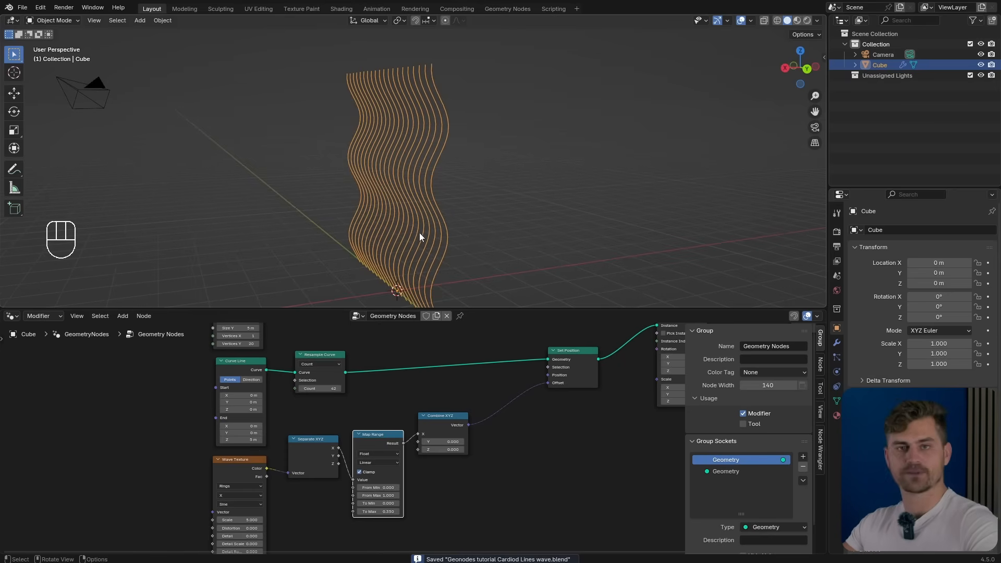
# Increase the Wave Texture's Scale to 6.050 for tighter waves along the lines.
pyautogui.moveTo(437, 206); pyautogui.dragTo(449, 155, button='middle')
pyautogui.moveTo(434, 199); pyautogui.dragTo(435, 198, button='middle')
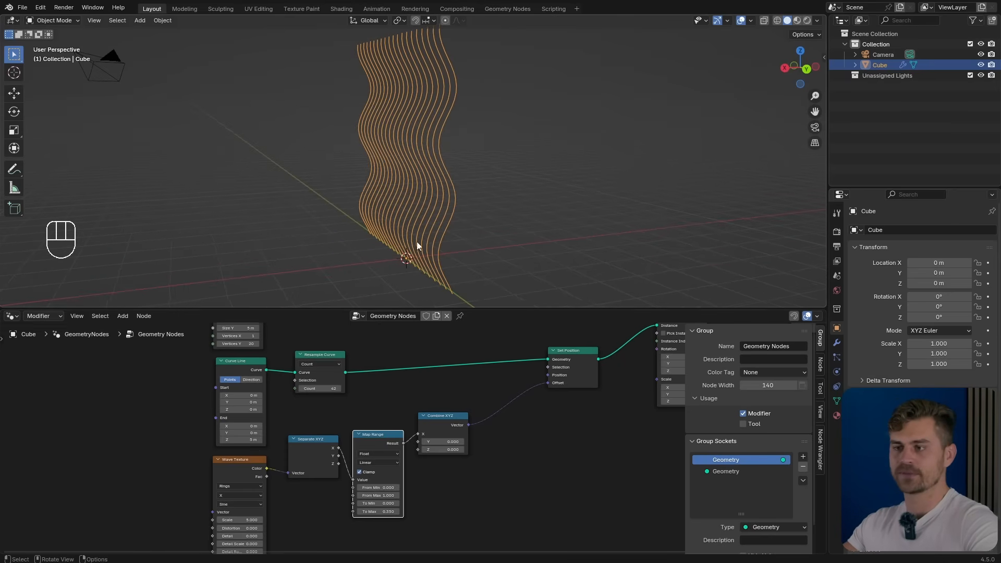
pyautogui.scroll(3, 308, 469)
pyautogui.keyDown('shift'); pyautogui.moveTo(177, 458); pyautogui.dragTo(201, 457); pyautogui.keyUp('shift')
pyautogui.moveTo(346, 161); pyautogui.dragTo(390, 188, button='middle')
pyautogui.moveTo(326, 337); pyautogui.dragTo(290, 414, button='middle')
pyautogui.moveTo(423, 159); pyautogui.dragTo(368, 197, button='middle')
pyautogui.moveTo(287, 352); pyautogui.dragTo(270, 456, button='middle')
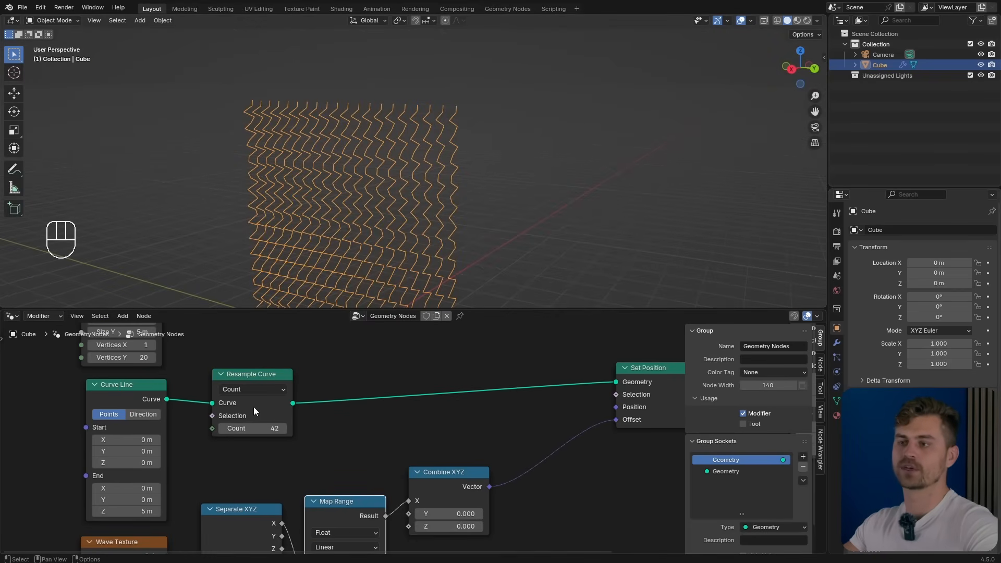
# Set the Resample Curve count to 114, reduce the Map Range's To Max to 0.180, and save the file.
pyautogui.moveTo(410, 219); pyautogui.dragTo(433, 201, button='middle')
pyautogui.keyDown('shift'); pyautogui.moveTo(251, 429); pyautogui.dragTo(397, 428); pyautogui.keyUp('shift')
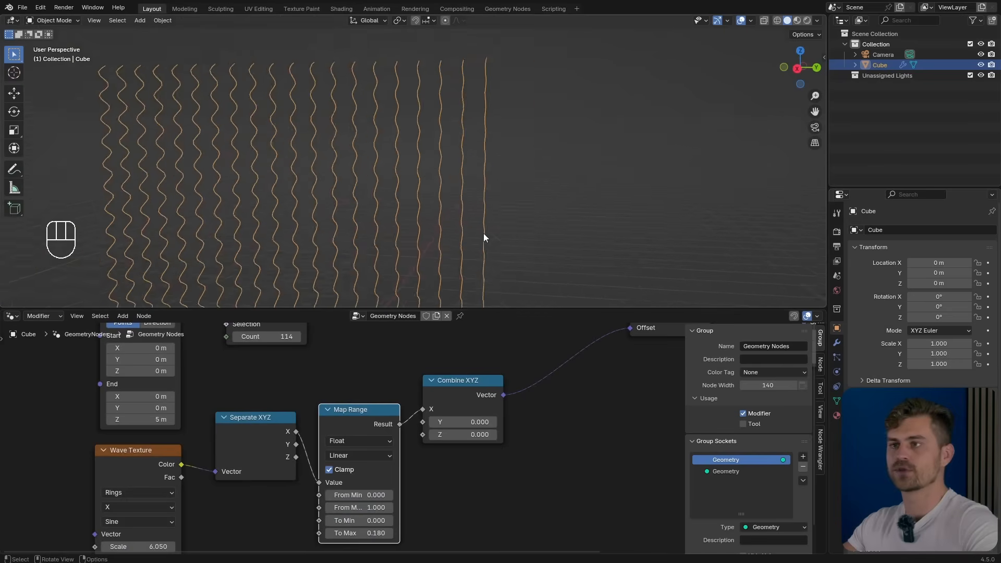
pyautogui.moveTo(483, 238); pyautogui.dragTo(390, 221, button='middle')
pyautogui.hotkey('ctrl', 's')
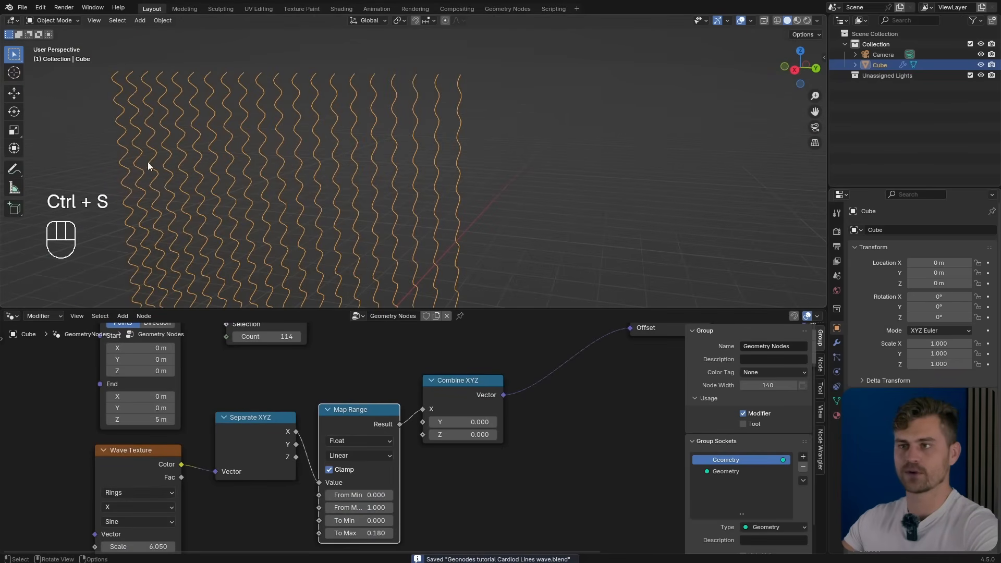
# Move the Instance on Points and Group Output nodes further from Set Position to make room in the node tree.
pyautogui.scroll(-5, 439, 483)
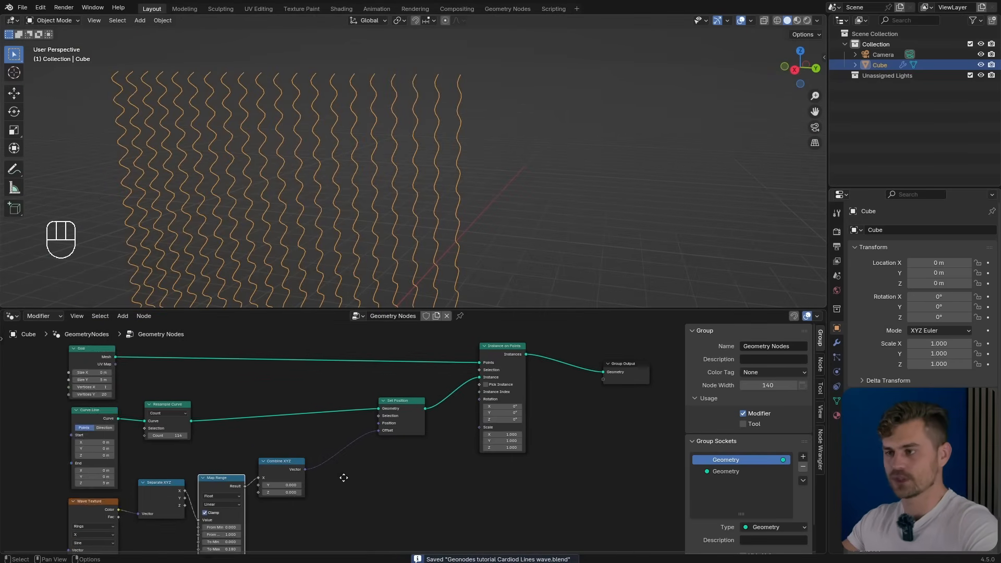
pyautogui.moveTo(580, 458); pyautogui.dragTo(412, 375)
pyautogui.press('g')
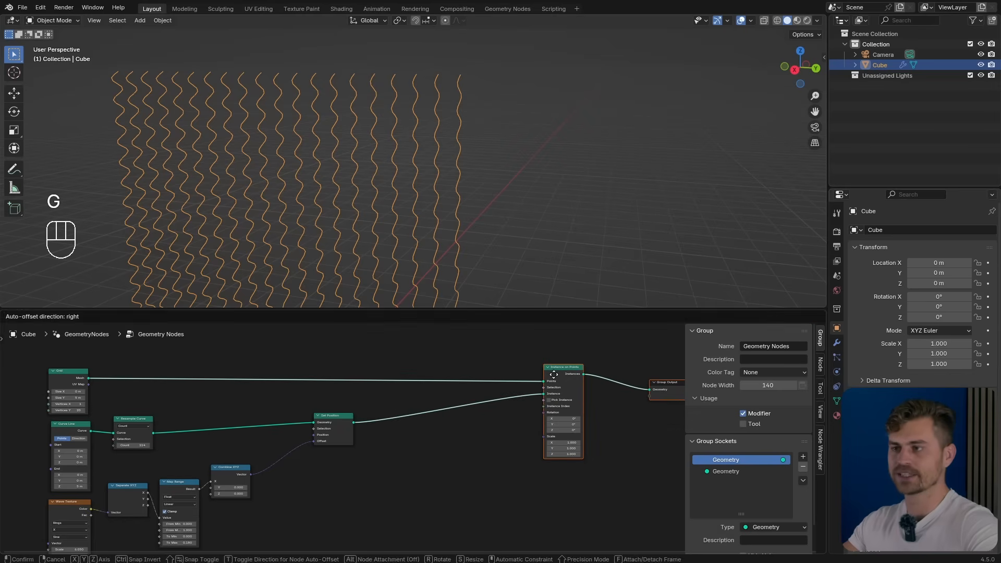
pyautogui.click(554, 372)
pyautogui.moveTo(465, 423); pyautogui.dragTo(431, 440, button='middle')
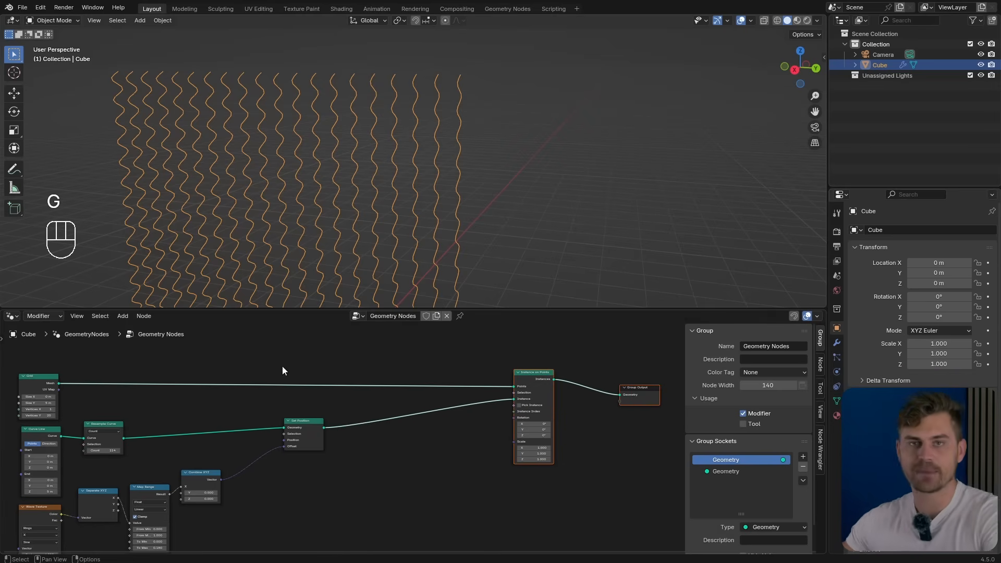
# Insert a Trim Curve node between Set Position and Instance on Points, and try out its trimming.
pyautogui.click(373, 458)
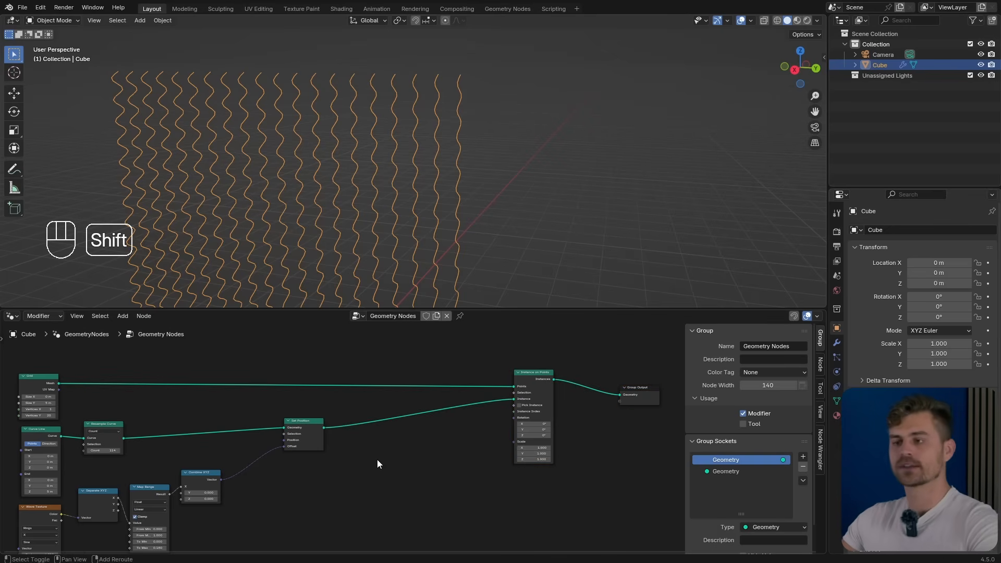
pyautogui.hotkey('shift', 'a')
pyautogui.write('trim')
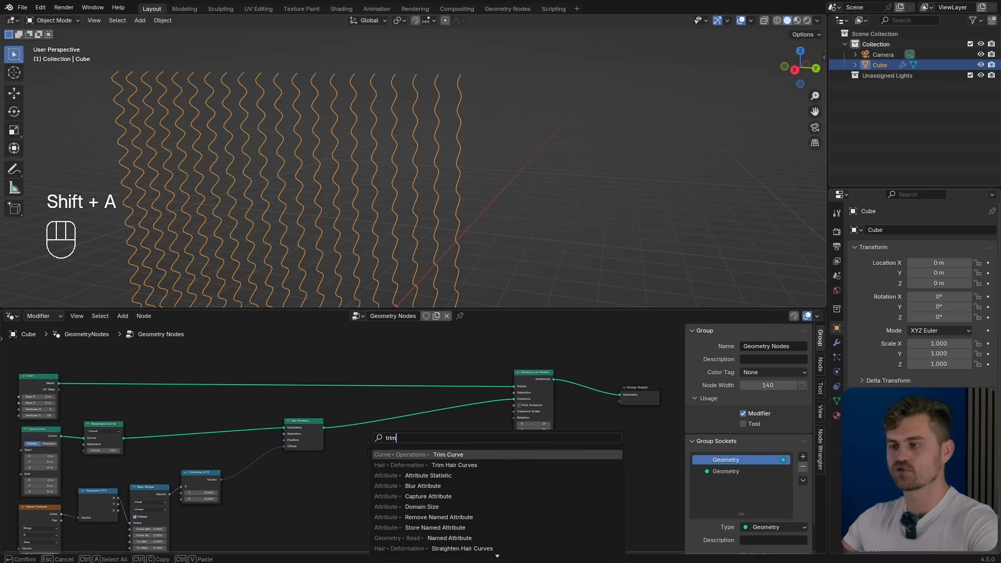
pyautogui.press('Return')
pyautogui.click(358, 417)
pyautogui.scroll(4, 365, 427)
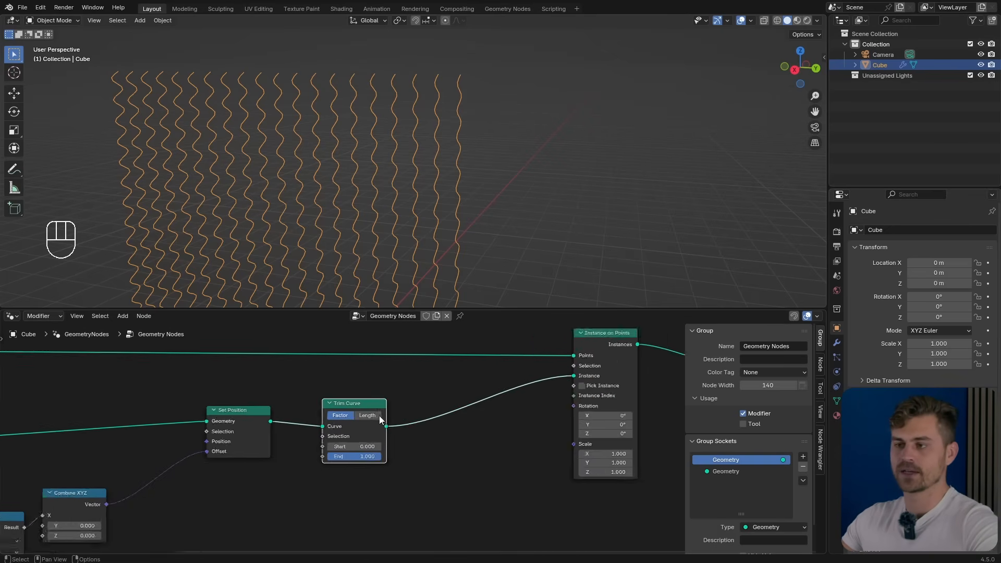
pyautogui.moveTo(342, 467); pyautogui.dragTo(364, 469)
pyautogui.scroll(-4, 364, 470)
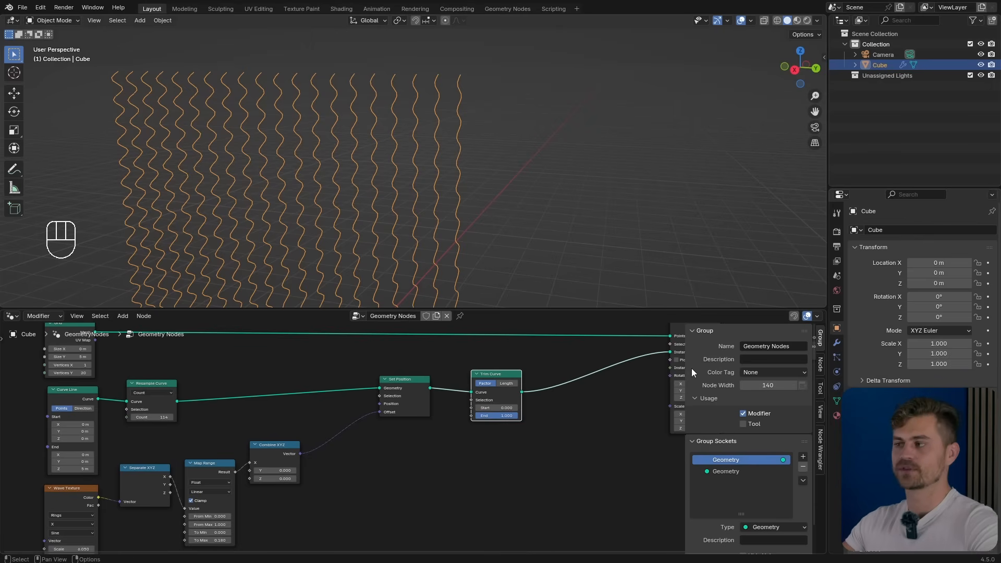
# Add a Group Input node that exposes the Trim Curve's End value in the modifier, and try out the exposed value.
pyautogui.click(838, 343)
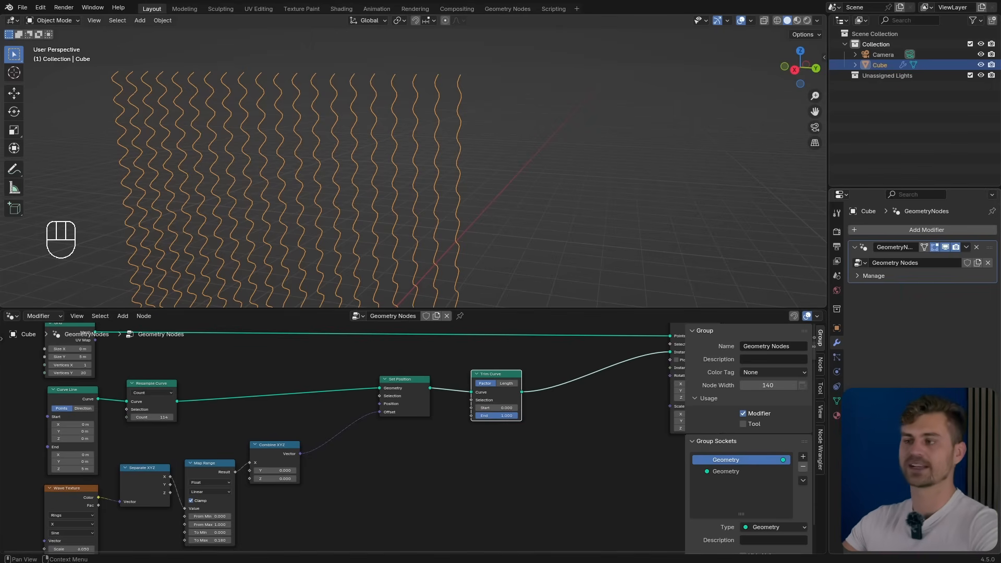
pyautogui.scroll(3, 501, 427)
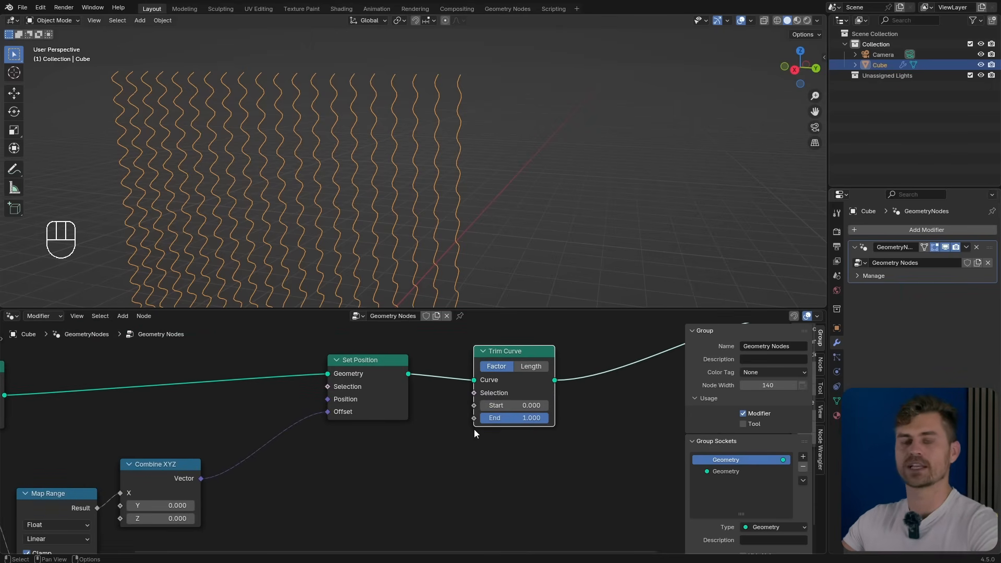
pyautogui.moveTo(530, 418)
pyautogui.mouseDown()
pyautogui.moveTo(469, 418)
pyautogui.moveTo(549, 433)
pyautogui.mouseUp()
pyautogui.hotkey('shift', 'a')
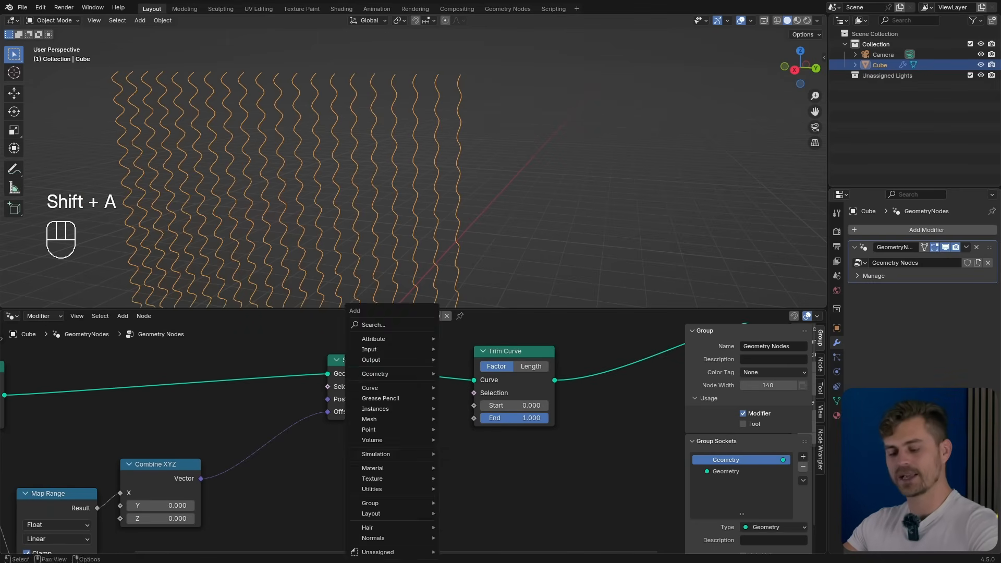
pyautogui.write('group')
pyautogui.click(463, 465)
pyautogui.click(352, 465)
pyautogui.moveTo(386, 474); pyautogui.dragTo(372, 471)
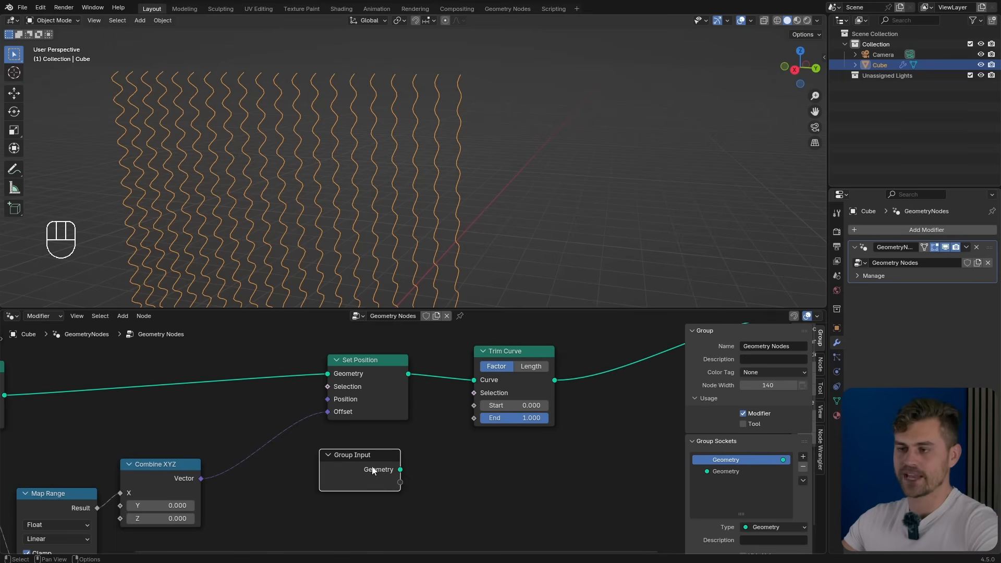
pyautogui.moveTo(475, 421)
pyautogui.mouseDown()
pyautogui.moveTo(461, 433)
pyautogui.moveTo(477, 421)
pyautogui.mouseUp()
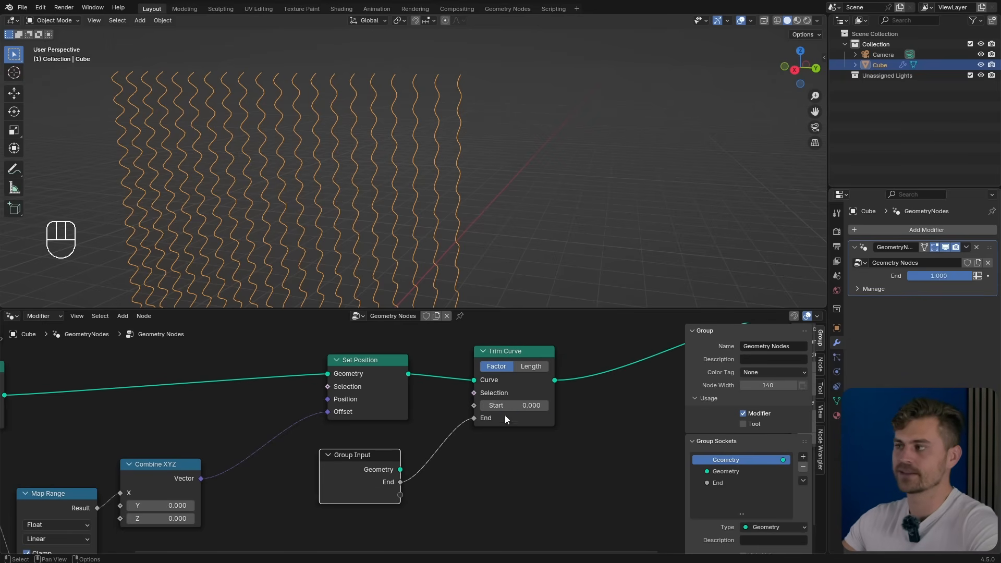
pyautogui.moveTo(969, 276)
pyautogui.mouseDown()
pyautogui.moveTo(911, 276)
pyautogui.moveTo(971, 275)
pyautogui.mouseUp()
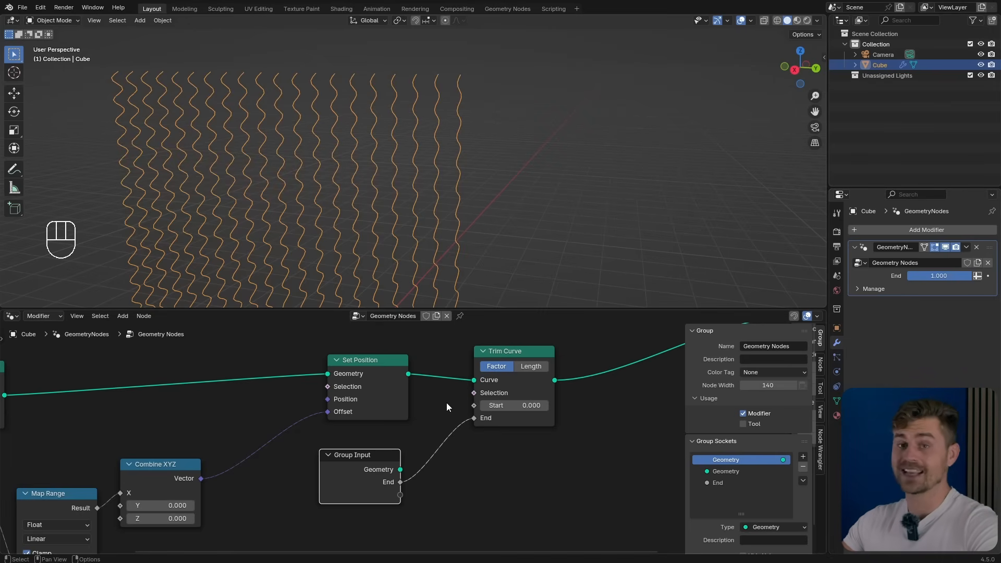
# Insert a Curve to Mesh node between Trim Curve and Instance on Points.
pyautogui.scroll(-2, 480, 397)
pyautogui.moveTo(587, 399); pyautogui.dragTo(367, 452, button='middle')
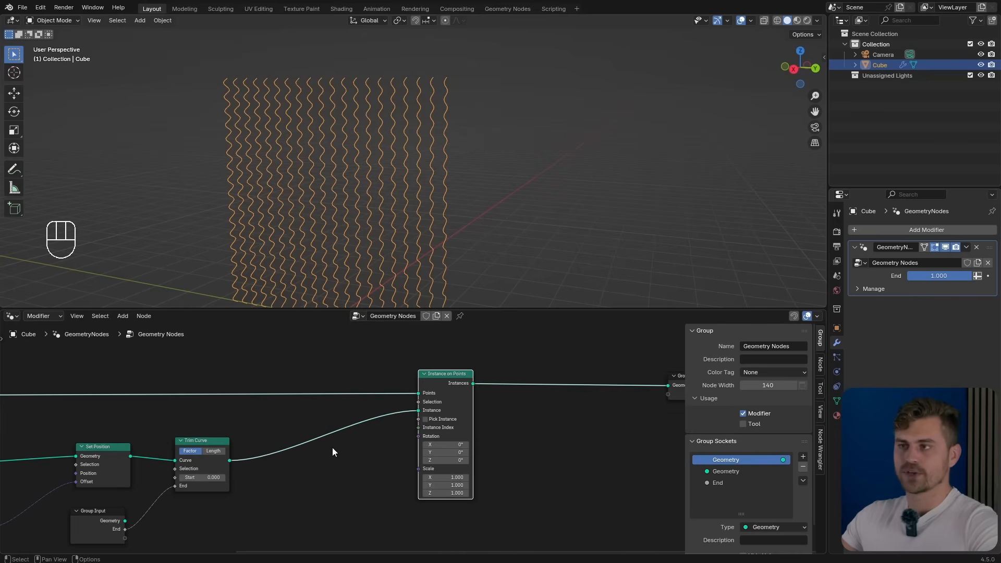
pyautogui.moveTo(333, 448)
pyautogui.mouseDown(button='middle')
pyautogui.moveTo(369, 446)
pyautogui.moveTo(345, 438)
pyautogui.mouseUp(button='middle')
pyautogui.scroll(2, 366, 453)
pyautogui.scroll(1, 318, 451)
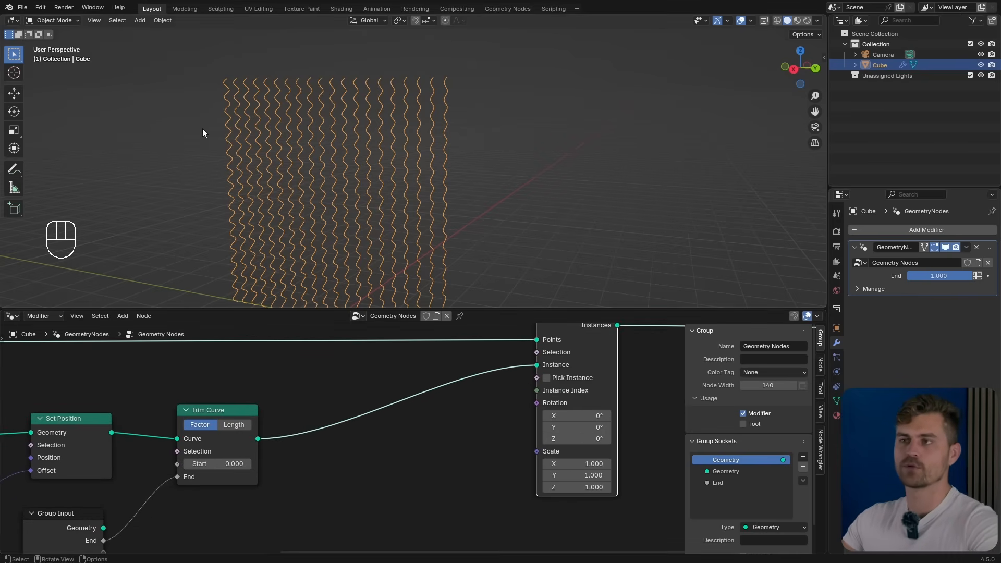
pyautogui.hotkey('shift', 'a')
pyautogui.write('c')
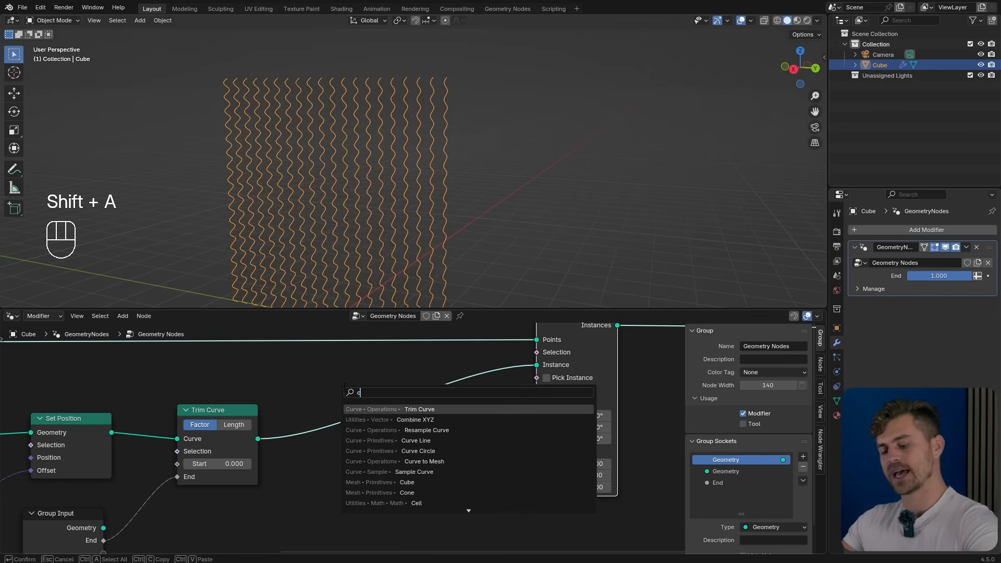
pyautogui.write('urve to mesh')
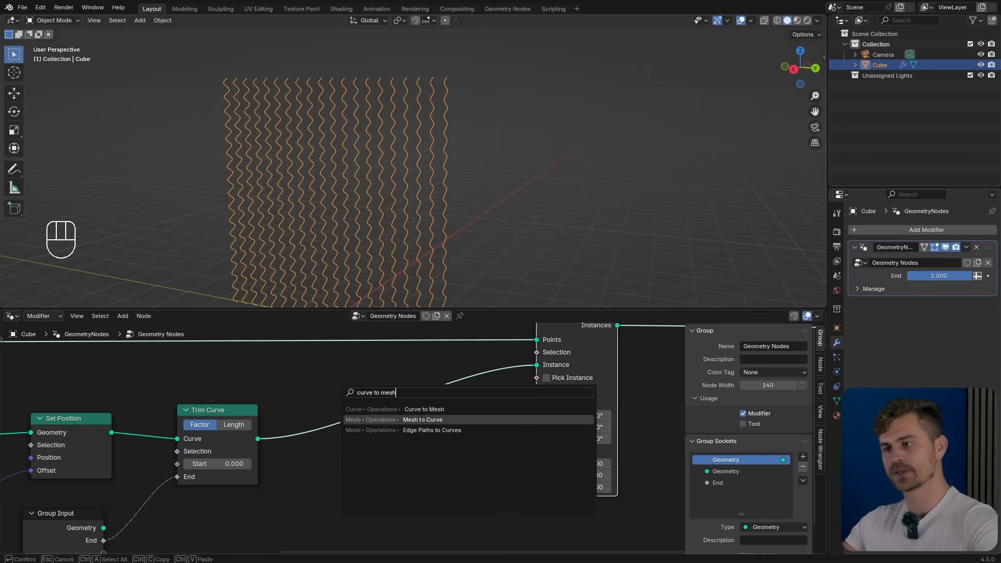
pyautogui.click(424, 409)
pyautogui.click(416, 387)
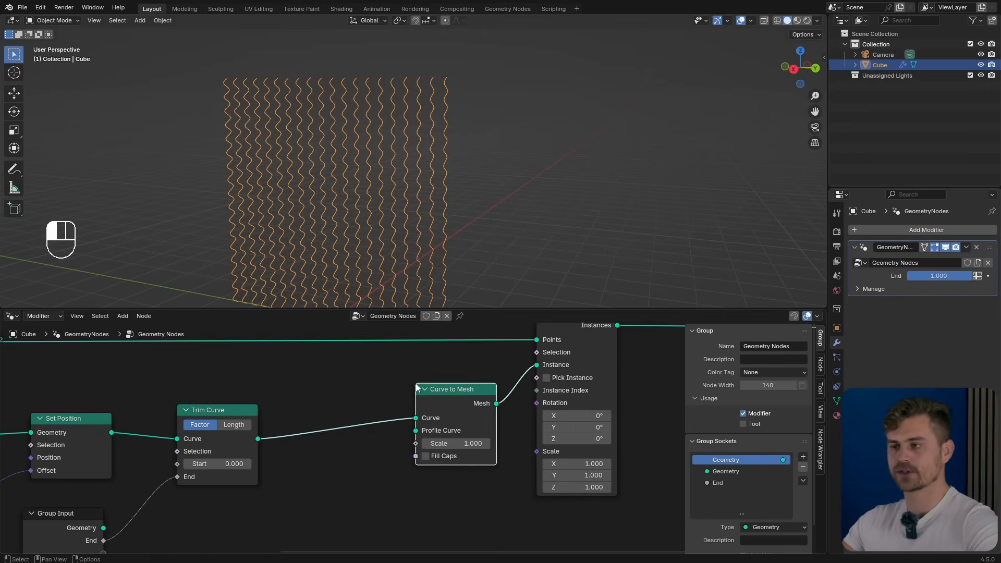
pyautogui.moveTo(442, 406); pyautogui.dragTo(423, 414)
pyautogui.moveTo(410, 472); pyautogui.dragTo(440, 437, button='middle')
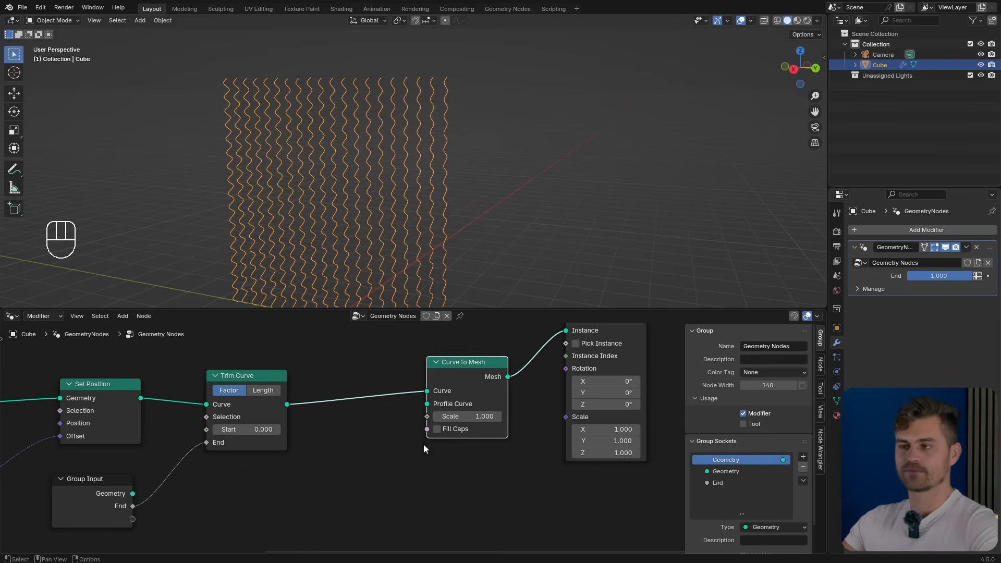
# Add a Curve Circle with a 0.02 m radius as the Curve to Mesh node's profile curve.
pyautogui.hotkey('shift', 'a')
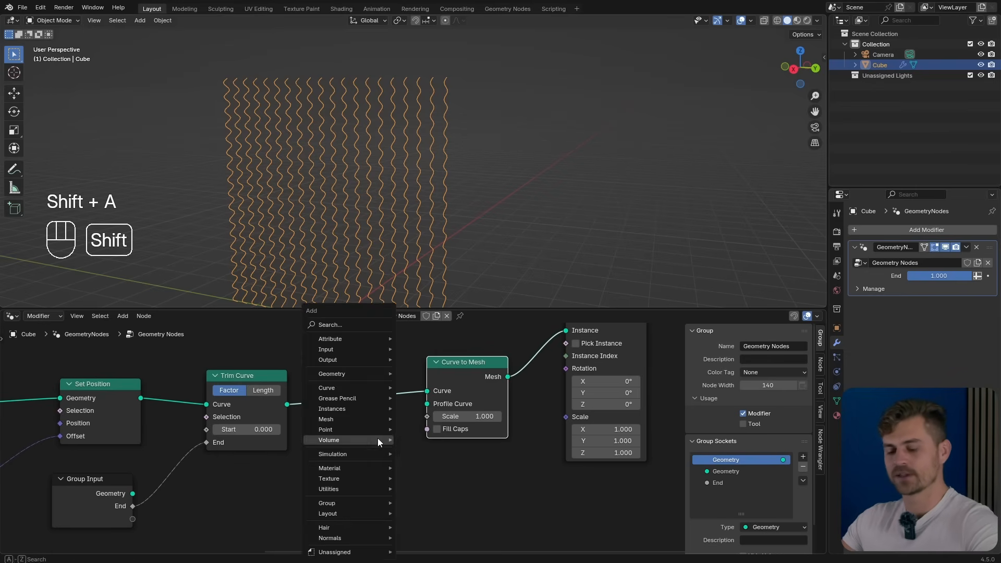
pyautogui.write('curve circle')
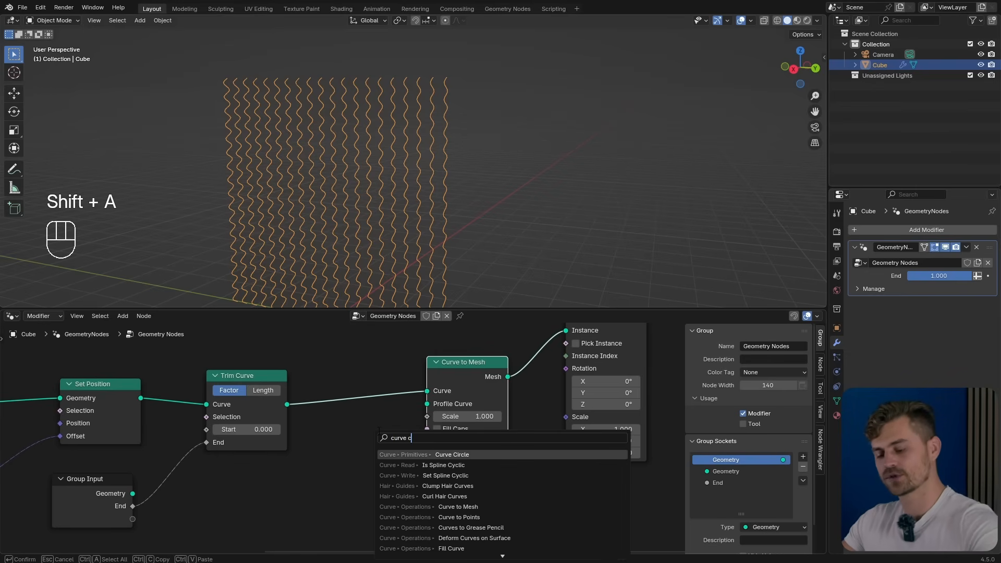
pyautogui.press('Return')
pyautogui.click(319, 476)
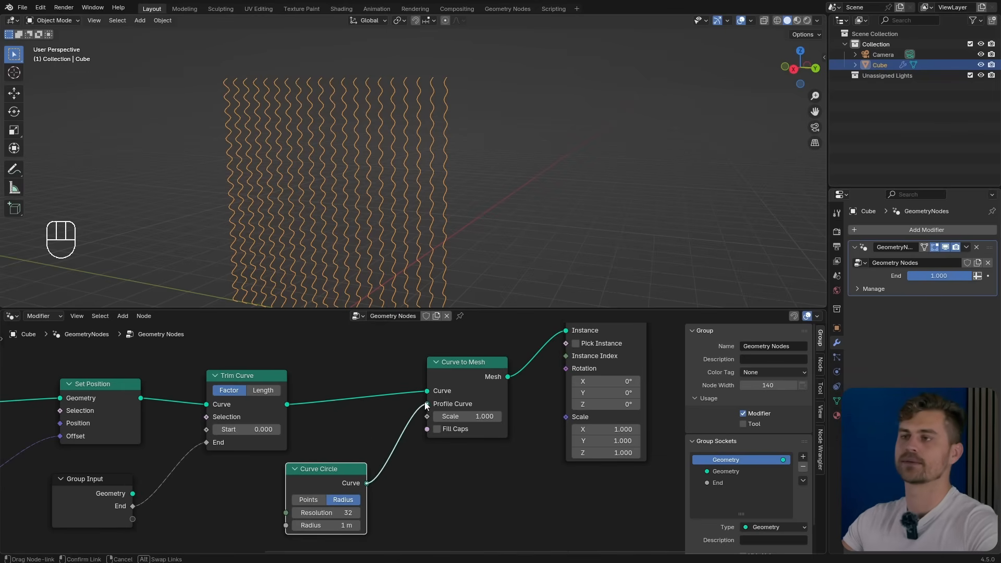
pyautogui.moveTo(427, 405); pyautogui.dragTo(427, 405)
pyautogui.keyDown('shift'); pyautogui.moveTo(367, 499); pyautogui.dragTo(323, 499); pyautogui.keyUp('shift')
pyautogui.scroll(7, 533, 208)
pyautogui.keyDown('shift'); pyautogui.moveTo(533, 208); pyautogui.dragTo(437, 253, button='middle'); pyautogui.keyUp('shift')
pyautogui.moveTo(437, 252); pyautogui.dragTo(417, 254, button='middle')
pyautogui.moveTo(365, 498)
pyautogui.keyDown('shift'); pyautogui.mouseDown()
pyautogui.moveTo(355, 498)
pyautogui.moveTo(364, 499)
pyautogui.mouseUp(); pyautogui.keyUp('shift')
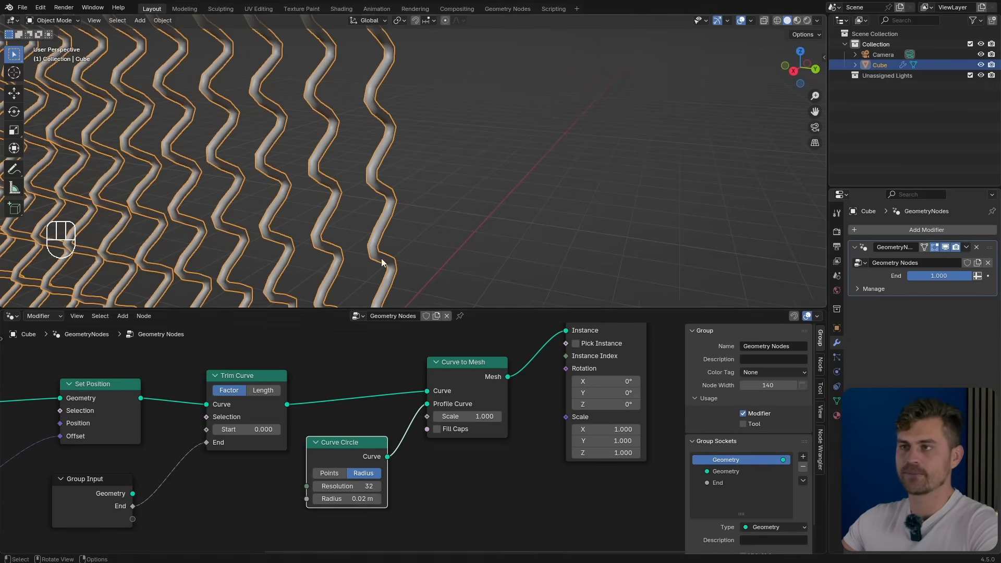
# Preview the growth of the tubes by varying the modifier's End value, and save the file.
pyautogui.scroll(-7, 418, 252)
pyautogui.click(456, 239)
pyautogui.moveTo(457, 238); pyautogui.dragTo(482, 229, button='middle')
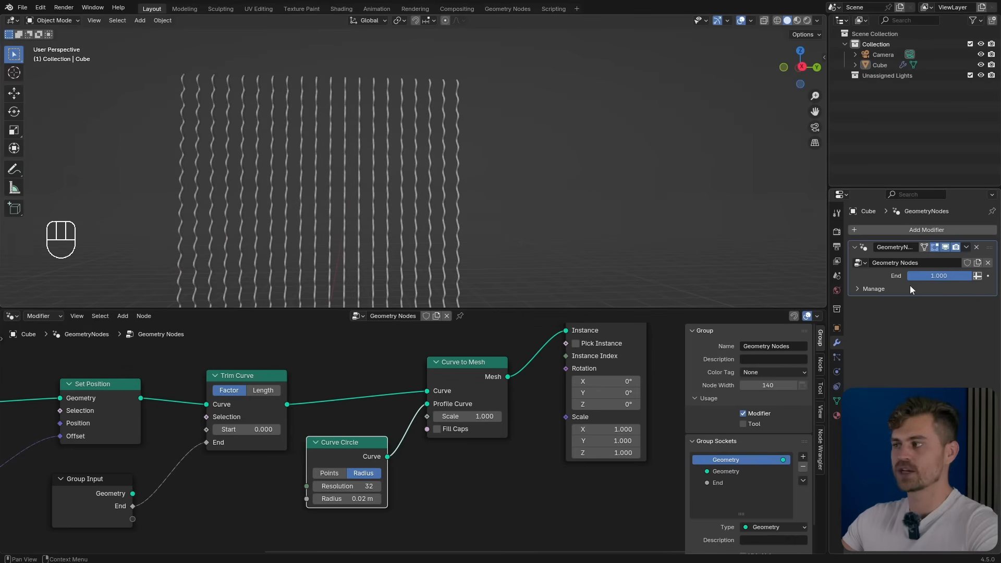
pyautogui.moveTo(965, 281)
pyautogui.mouseDown()
pyautogui.moveTo(919, 281)
pyautogui.moveTo(970, 281)
pyautogui.mouseUp()
pyautogui.moveTo(470, 198)
pyautogui.mouseDown(button='middle')
pyautogui.moveTo(491, 190)
pyautogui.moveTo(510, 221)
pyautogui.moveTo(483, 228)
pyautogui.moveTo(492, 210)
pyautogui.moveTo(481, 214)
pyautogui.mouseUp(button='middle')
pyautogui.hotkey('ctrl', 's')
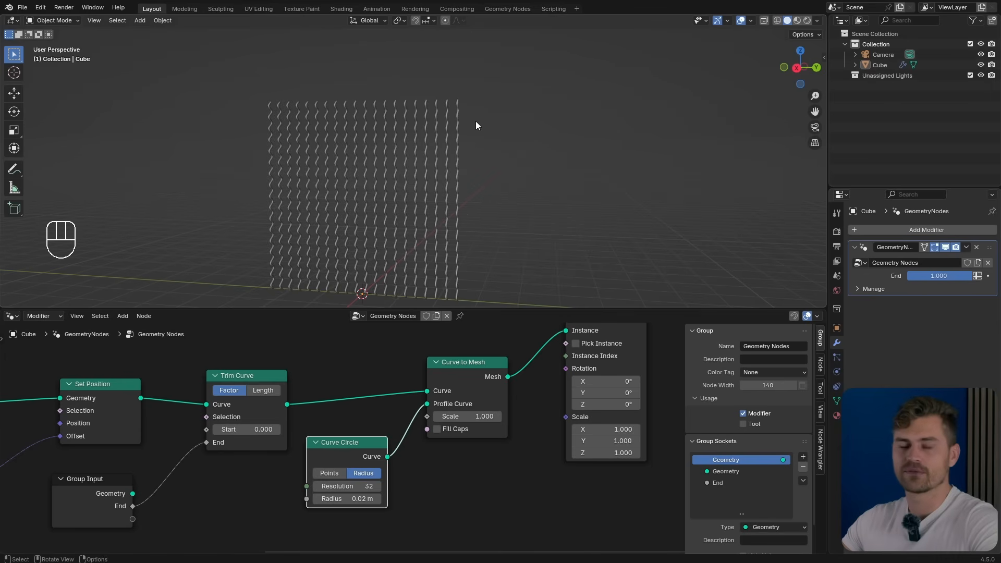
# Examine the wavy tubes from different angles and distances.
pyautogui.moveTo(471, 130); pyautogui.dragTo(453, 89, button='middle')
pyautogui.scroll(2, 432, 141)
pyautogui.moveTo(460, 139); pyautogui.dragTo(488, 136, button='middle')
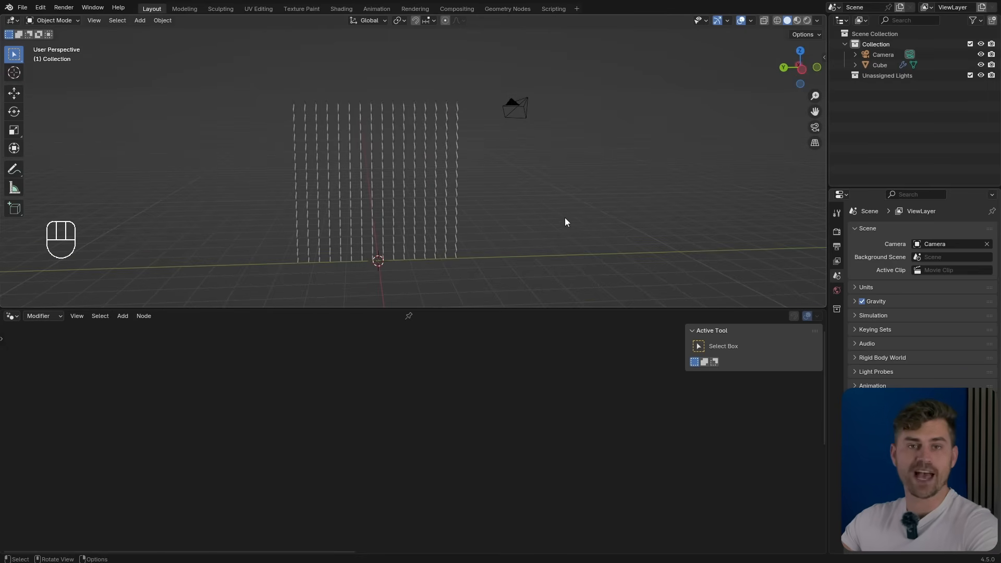
pyautogui.moveTo(478, 157); pyautogui.dragTo(434, 180, button='middle')
pyautogui.keyDown('shift'); pyautogui.moveTo(447, 115); pyautogui.dragTo(441, 179, button='middle'); pyautogui.keyUp('shift')
pyautogui.moveTo(442, 179)
pyautogui.mouseDown(button='middle')
pyautogui.moveTo(441, 200)
pyautogui.moveTo(477, 155)
pyautogui.moveTo(521, 179)
pyautogui.moveTo(442, 179)
pyautogui.mouseUp(button='middle')
pyautogui.scroll(6, 442, 200)
pyautogui.scroll(-1, 477, 155)
pyautogui.scroll(-2, 551, 157)
pyautogui.scroll(-1, 552, 148)
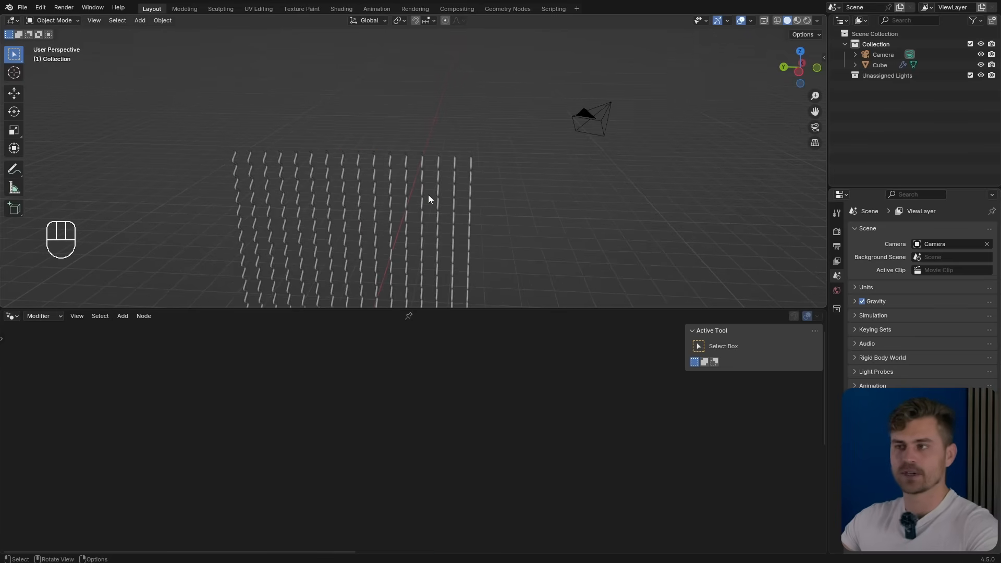
# Duplicate the wavy tubes object and rotate the copy 90° about the X axis.
pyautogui.click(428, 199)
pyautogui.hotkey('shift', 'd')
pyautogui.press('r')
pyautogui.press('x')
pyautogui.press('9')
pyautogui.press('0')
pyautogui.click(434, 206)
pyautogui.scroll(-2, 434, 206)
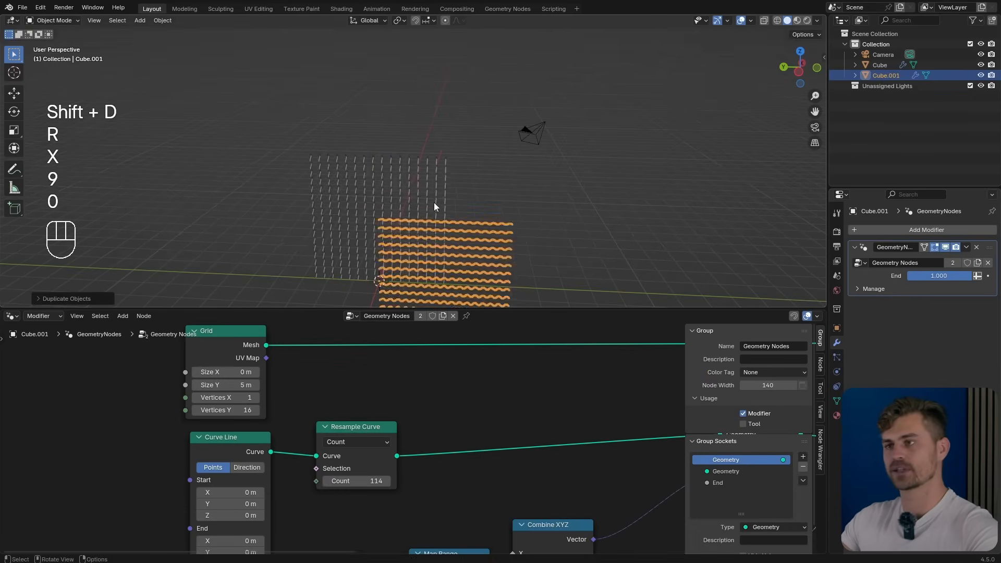
# Move the rotated copy along Z and Y so it crosses the vertical tubes as a lattice.
pyautogui.press('g')
pyautogui.press('z')
pyautogui.click(447, 146)
pyautogui.scroll(3, 448, 148)
pyautogui.press('g')
pyautogui.press('y')
pyautogui.click(319, 153)
pyautogui.moveTo(319, 156); pyautogui.dragTo(402, 77, button='middle')
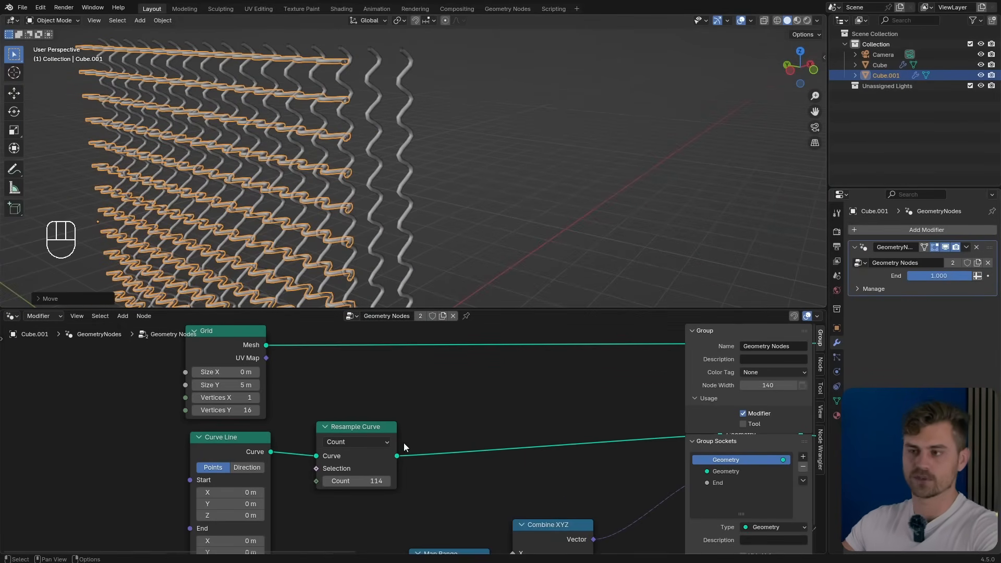
# Examine the wave displacement nodes and the shape of the displaced tubes up close.
pyautogui.scroll(-7, 419, 394)
pyautogui.moveTo(351, 514); pyautogui.dragTo(361, 443, button='middle')
pyautogui.scroll(5, 360, 443)
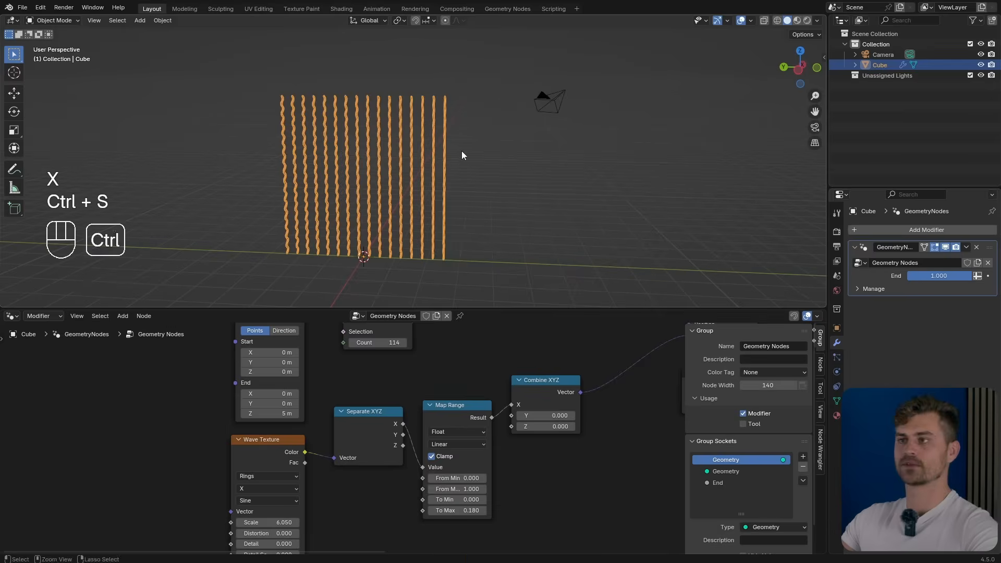
pyautogui.scroll(5, 467, 173)
pyautogui.moveTo(452, 209)
pyautogui.mouseDown(button='middle')
pyautogui.moveTo(467, 230)
pyautogui.moveTo(461, 201)
pyautogui.mouseUp(button='middle')
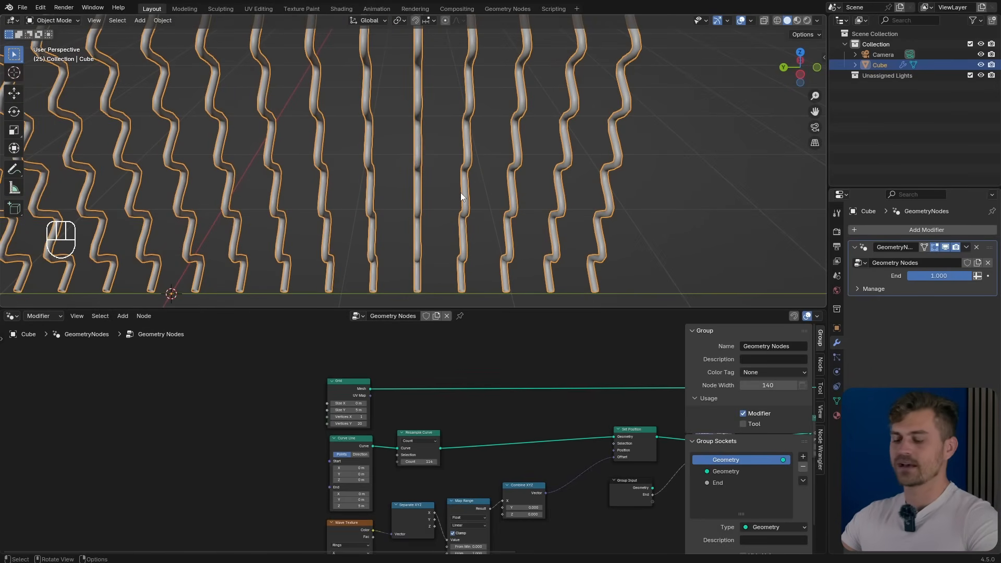
# Remove the Wave Texture, Separate XYZ and Map Range nodes from the offset branch and reposition the Combine XYZ node.
pyautogui.scroll(-2, 466, 187)
pyautogui.keyDown('shift'); pyautogui.moveTo(475, 170); pyautogui.dragTo(507, 259, button='middle'); pyautogui.keyUp('shift')
pyautogui.scroll(-2, 471, 217)
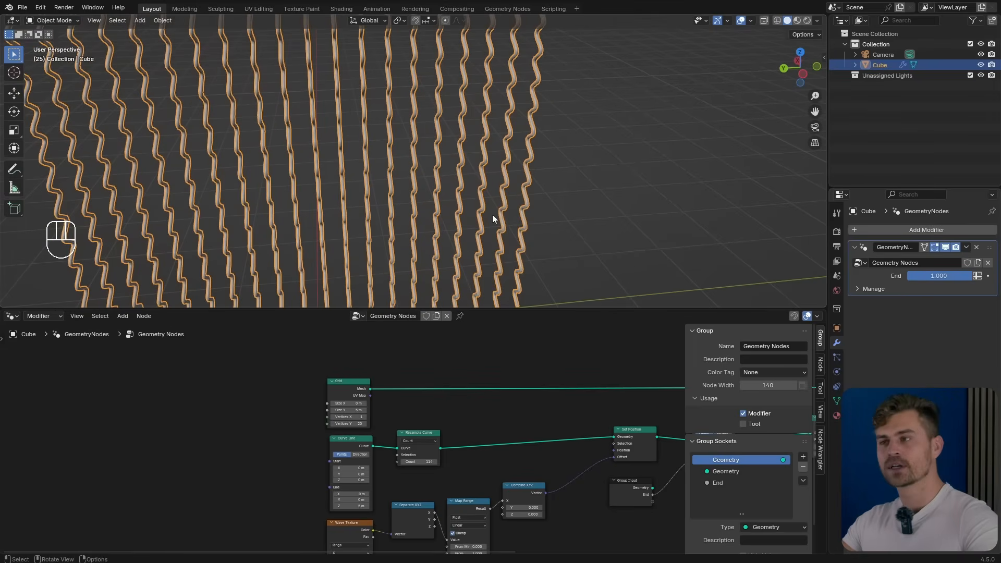
pyautogui.scroll(-2, 495, 226)
pyautogui.moveTo(484, 204); pyautogui.dragTo(466, 234, button='middle')
pyautogui.moveTo(445, 459); pyautogui.dragTo(357, 365, button='middle')
pyautogui.moveTo(493, 499); pyautogui.dragTo(243, 438)
pyautogui.moveTo(421, 401); pyautogui.dragTo(472, 447)
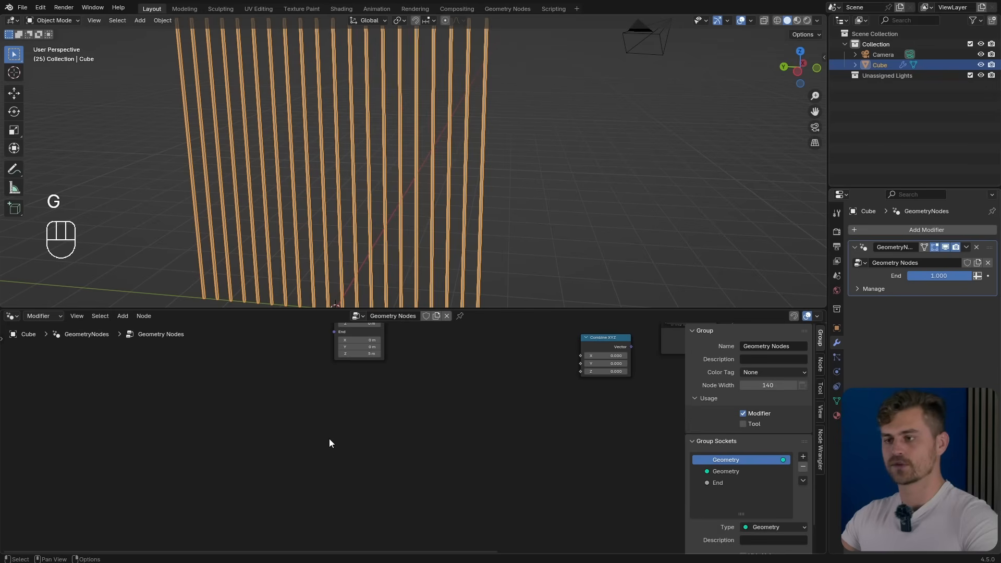
# Add a Position node and a Vector Math node set to Distance, and connect Position to the Distance node's first vector.
pyautogui.moveTo(330, 439); pyautogui.dragTo(322, 477, button='middle')
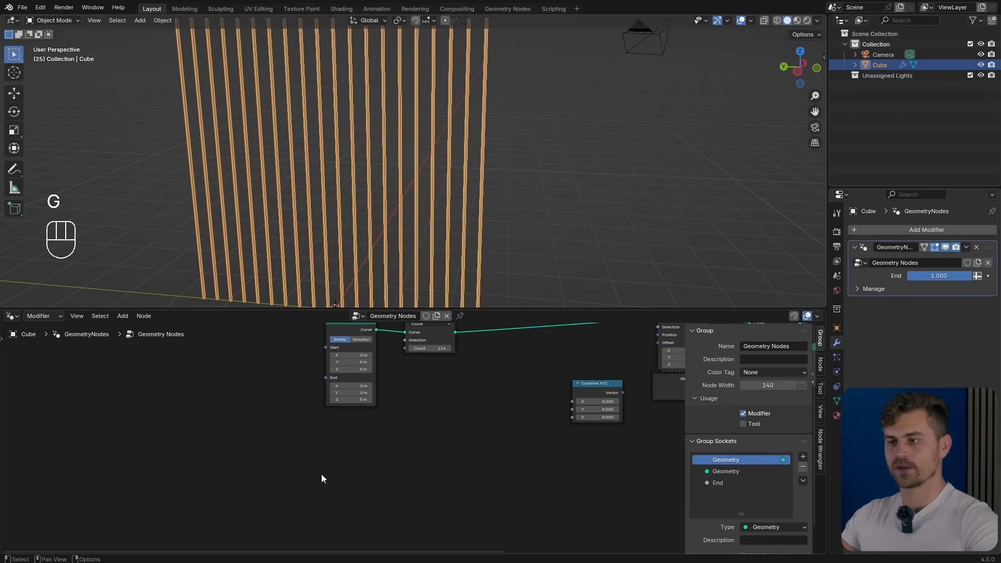
pyautogui.hotkey('shift', 'a')
pyautogui.write('post')
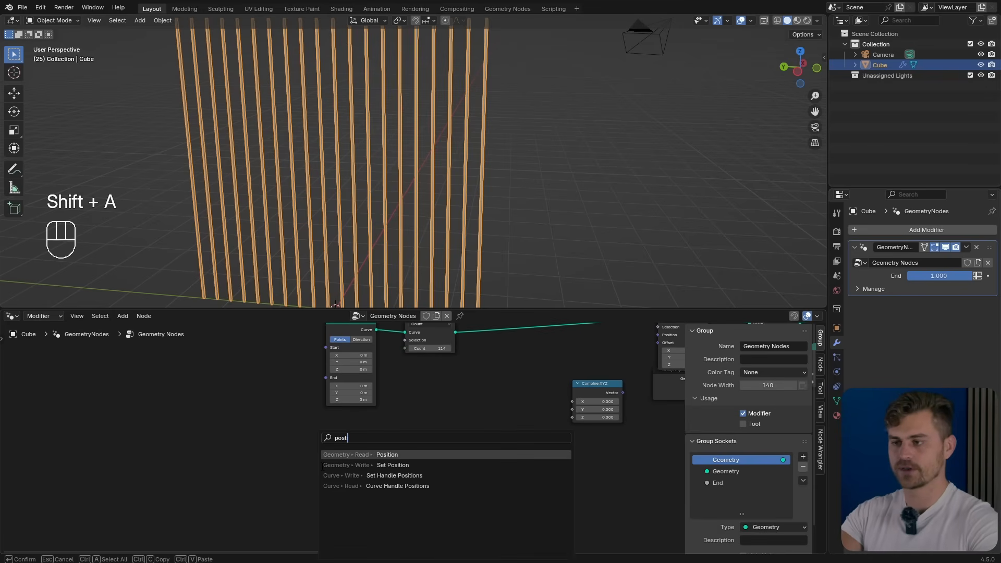
pyautogui.press('Return')
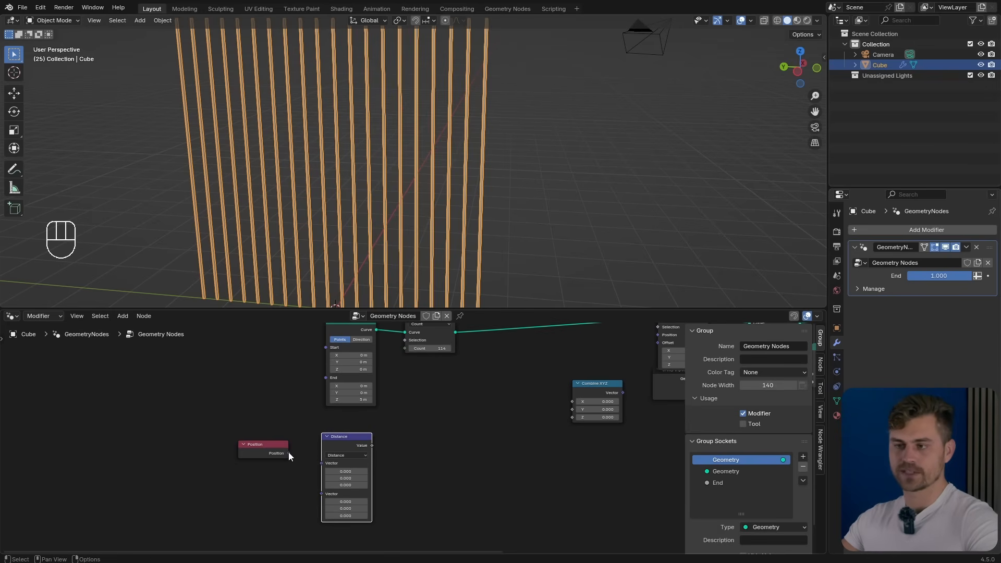
pyautogui.moveTo(288, 454); pyautogui.dragTo(321, 462)
pyautogui.click(355, 450)
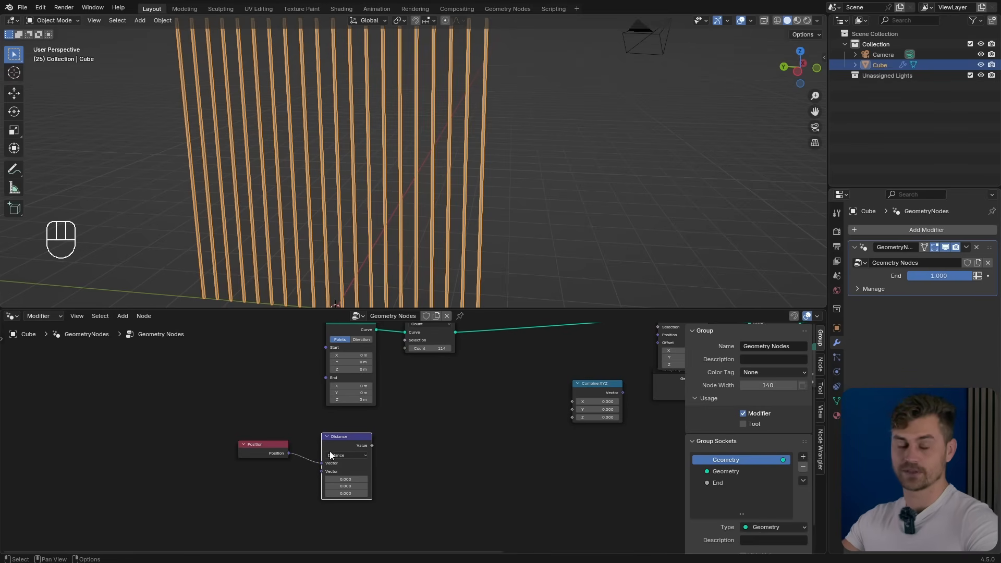
# Add a Math node set to Add and feed the Distance value into its first input.
pyautogui.hotkey('shift', 'a')
pyautogui.write('math')
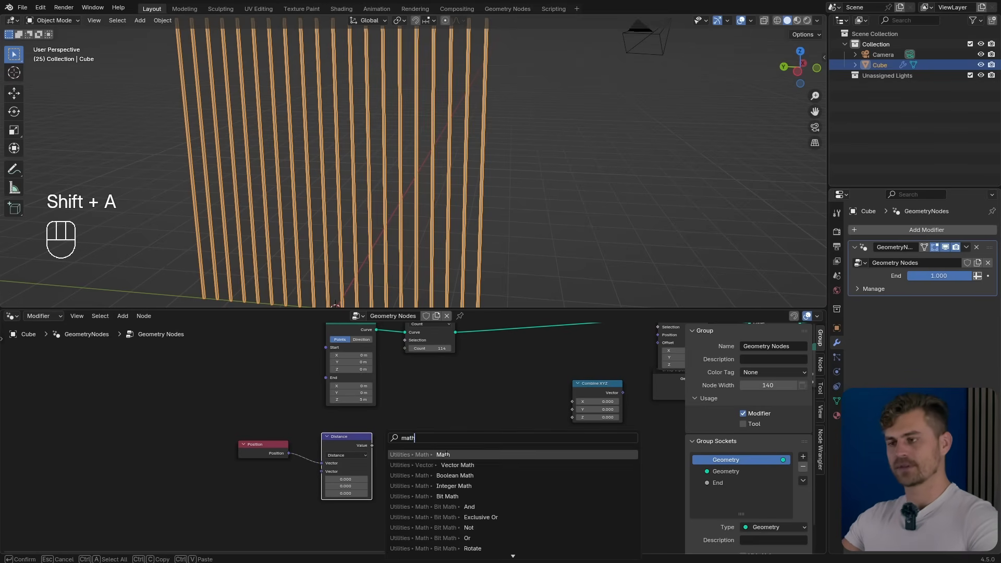
pyautogui.click(444, 455)
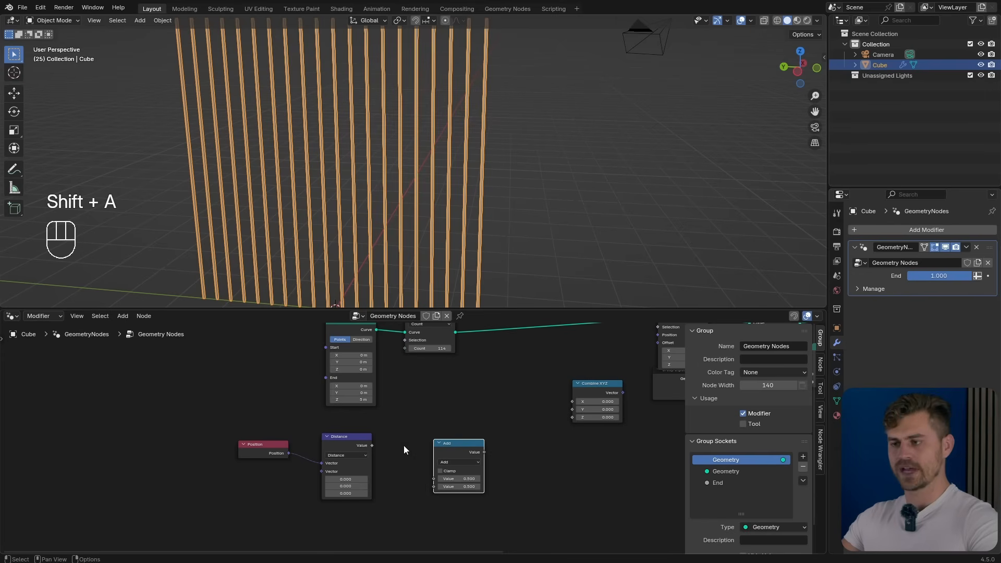
pyautogui.moveTo(372, 445); pyautogui.dragTo(420, 481)
pyautogui.moveTo(419, 483); pyautogui.dragTo(411, 465, button='middle')
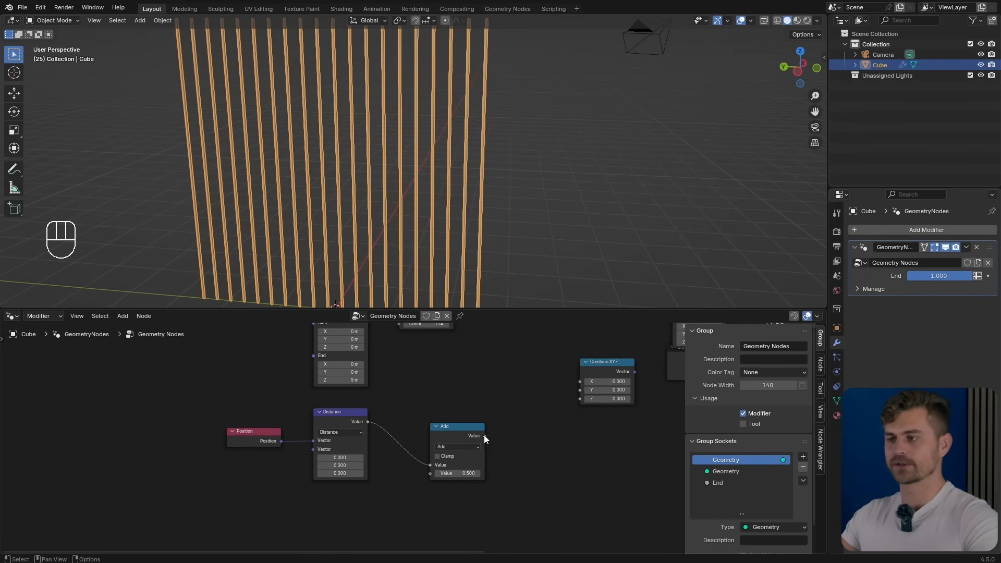
# Connect the Add result to the X of Combine XYZ and link its vector to the Set Position offset.
pyautogui.moveTo(484, 435); pyautogui.dragTo(580, 381)
pyautogui.moveTo(624, 377); pyautogui.dragTo(530, 427, button='middle')
pyautogui.moveTo(540, 422); pyautogui.dragTo(579, 368)
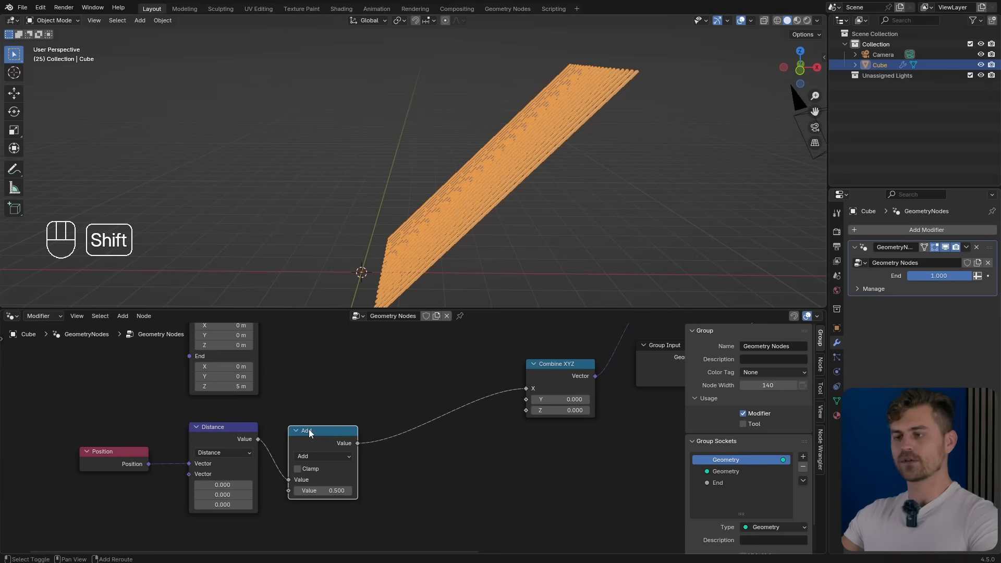
# Duplicate the Add node, insert the copy before Combine XYZ and switch it to Multiply.
pyautogui.hotkey('shift', 'd')
pyautogui.click(422, 418)
pyautogui.click(412, 446)
pyautogui.click(400, 342)
pyautogui.moveTo(424, 485)
pyautogui.mouseDown()
pyautogui.moveTo(459, 484)
pyautogui.moveTo(412, 484)
pyautogui.moveTo(438, 484)
pyautogui.moveTo(424, 484)
pyautogui.mouseUp()
pyautogui.hotkey('ctrl', 'z')
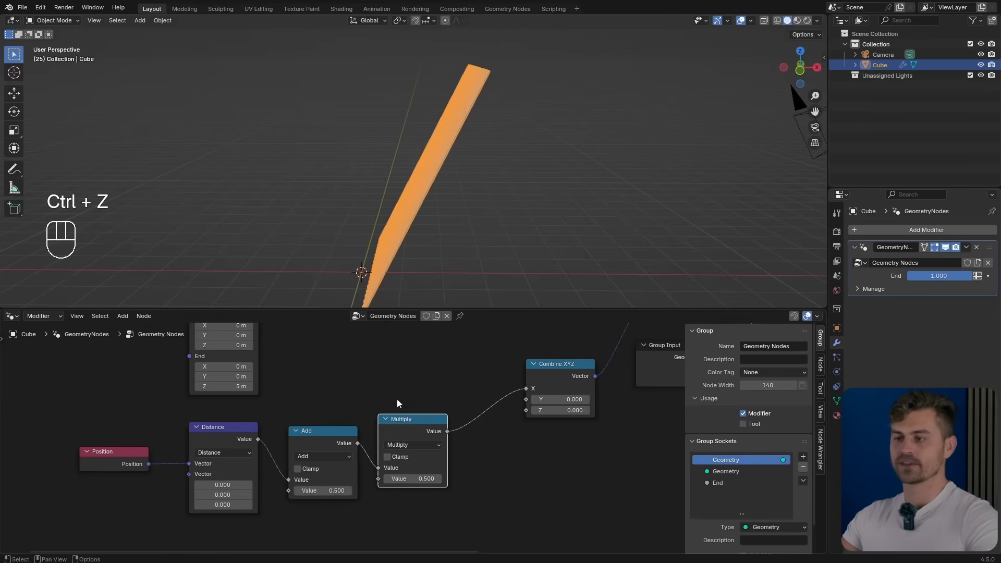
# Duplicate the Multiply node, insert the copy before Combine XYZ and switch its operation to Sine.
pyautogui.hotkey('shift', 'd')
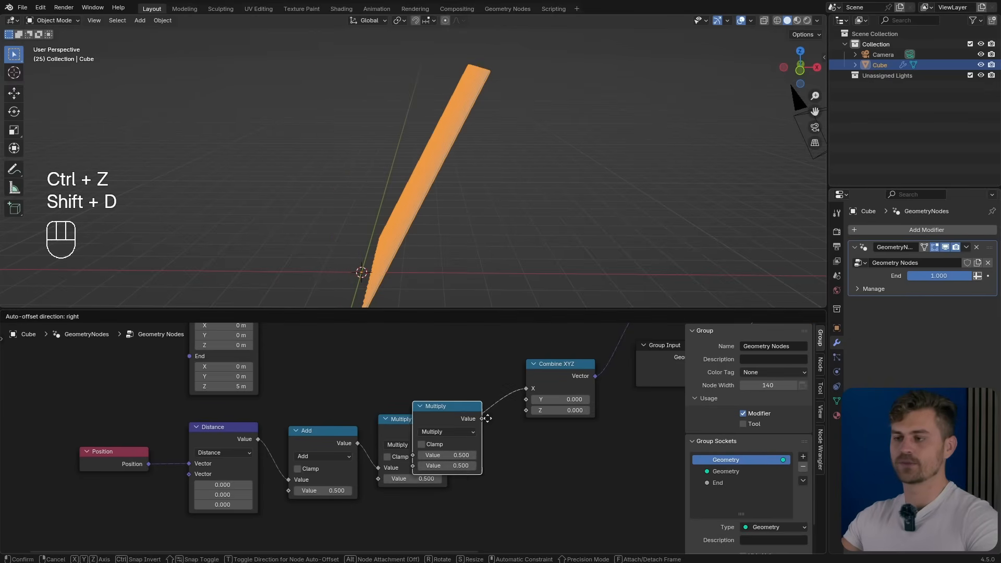
pyautogui.click(505, 417)
pyautogui.click(507, 432)
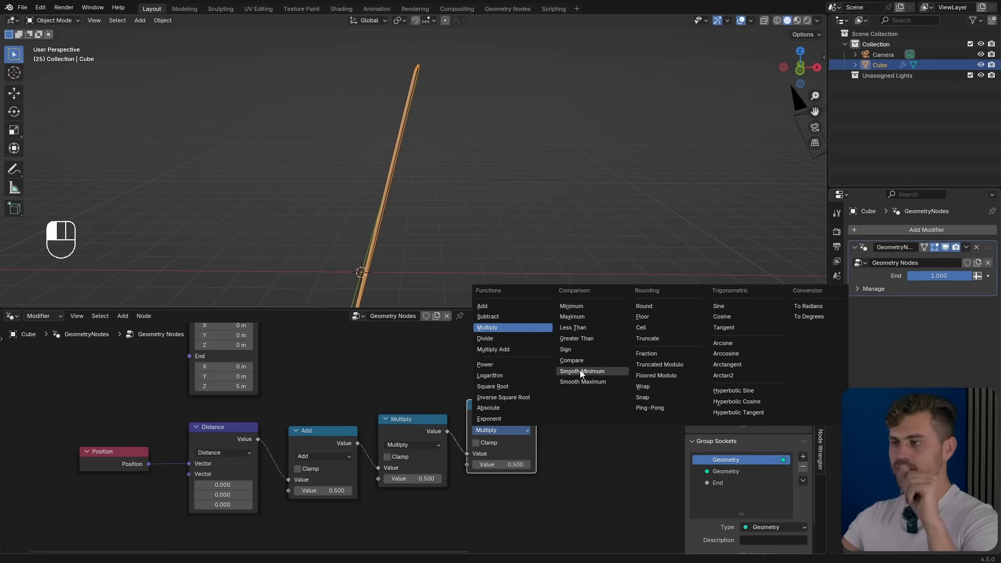
pyautogui.click(734, 306)
pyautogui.moveTo(424, 292); pyautogui.dragTo(495, 222, button='middle')
pyautogui.moveTo(565, 225); pyautogui.dragTo(514, 230, button='middle')
pyautogui.scroll(2, 417, 473)
# Set the Multiply node's value to 5 and the Add node's value to 1.
pyautogui.keyDown('shift'); pyautogui.moveTo(430, 490); pyautogui.dragTo(793, 490); pyautogui.keyUp('shift')
pyautogui.click(413, 494)
pyautogui.write('5')
pyautogui.press('Return')
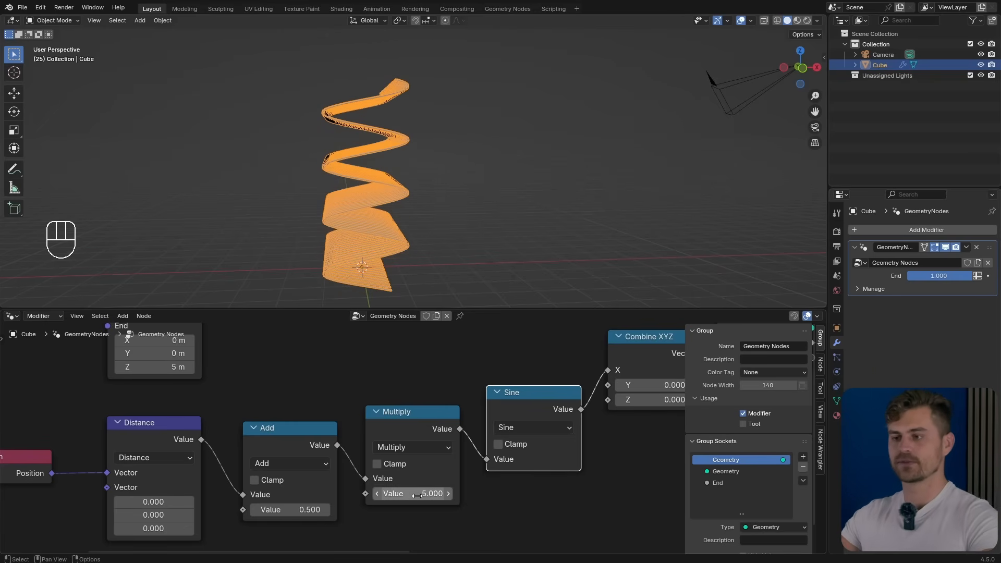
pyautogui.click(301, 510)
pyautogui.write('1')
pyautogui.press('Return')
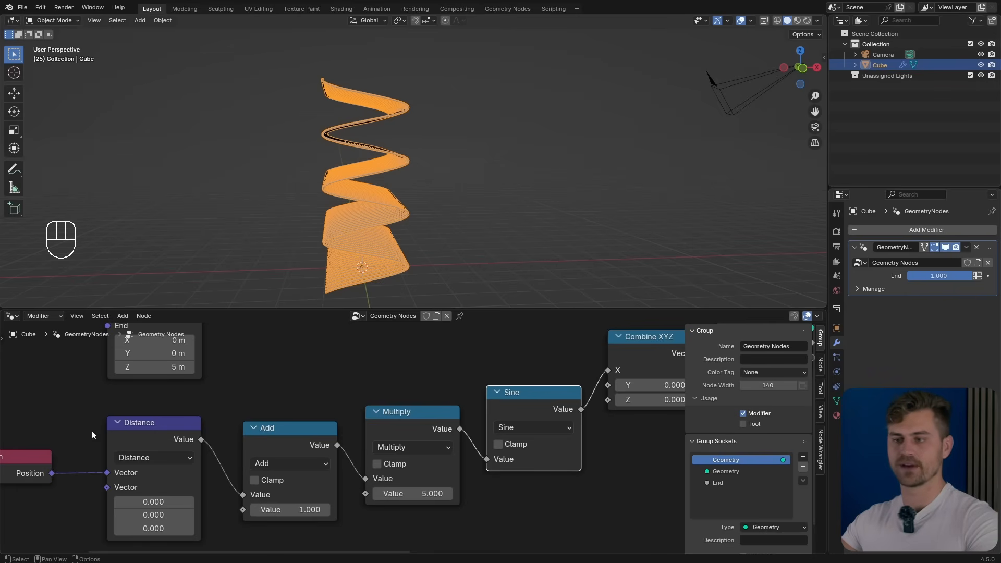
# Raise the value of the Multiply node before Sine to 6 and finally to 12 for denser waves.
pyautogui.keyDown('shift'); pyautogui.moveTo(373, 491); pyautogui.dragTo(409, 500); pyautogui.keyUp('shift')
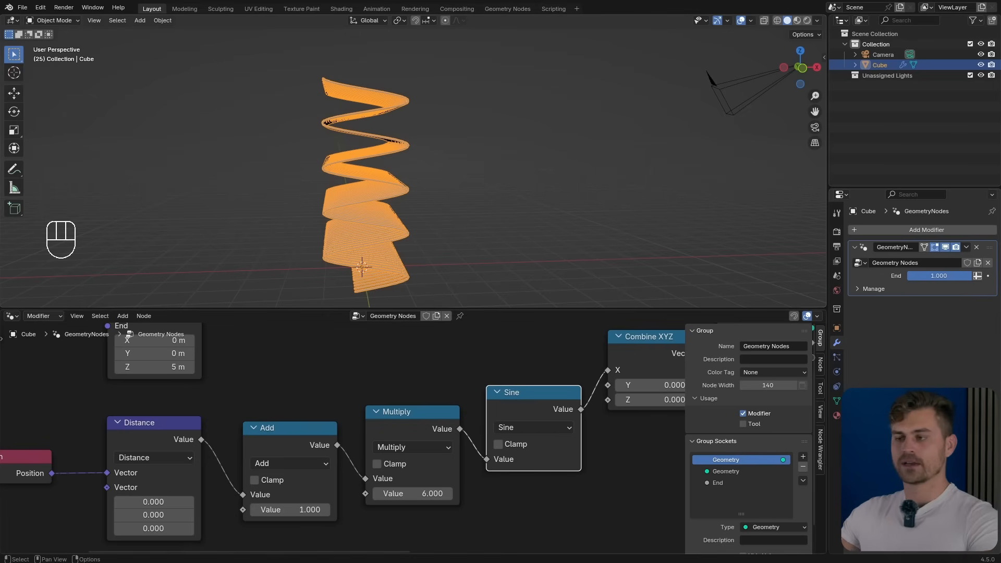
pyautogui.moveTo(346, 186); pyautogui.dragTo(394, 200, button='middle')
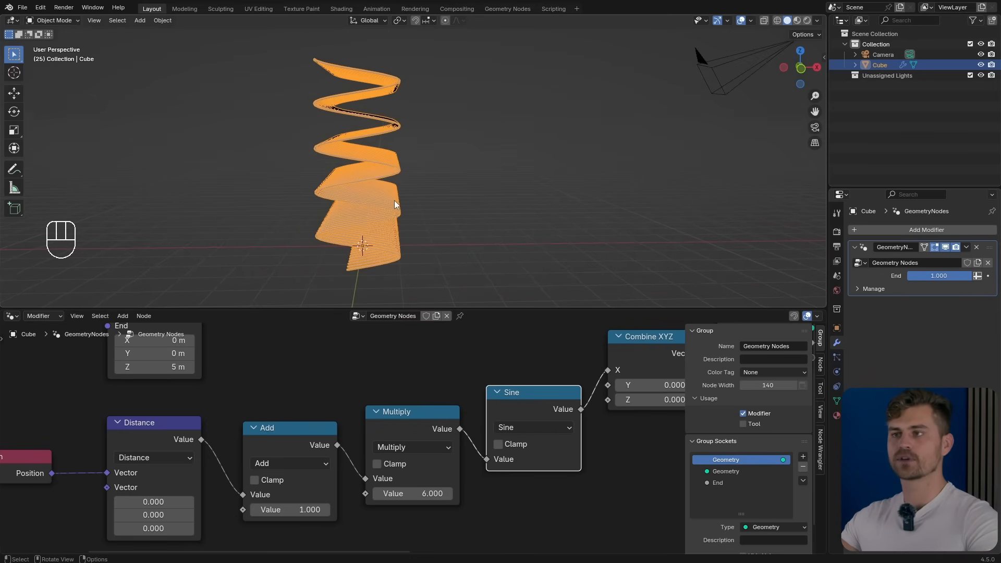
pyautogui.moveTo(406, 92); pyautogui.dragTo(420, 126, button='middle')
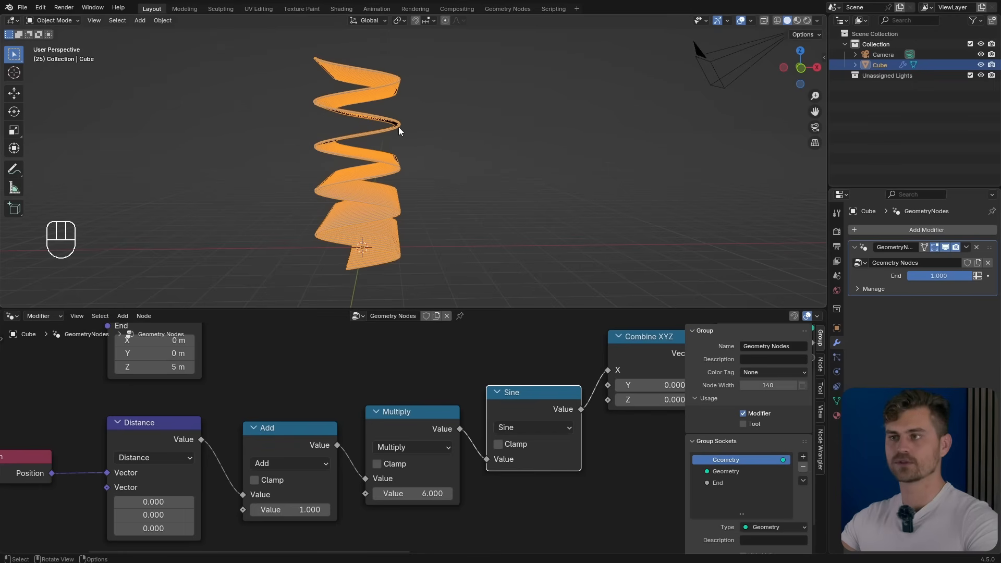
pyautogui.click(429, 495)
pyautogui.write('12')
pyautogui.press('Return')
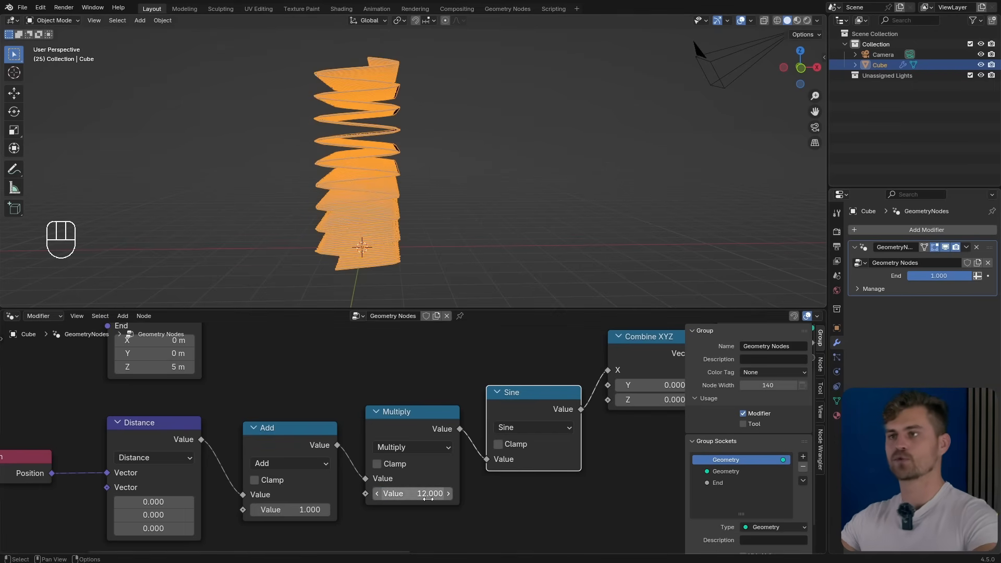
pyautogui.moveTo(413, 268); pyautogui.dragTo(411, 95, button='middle')
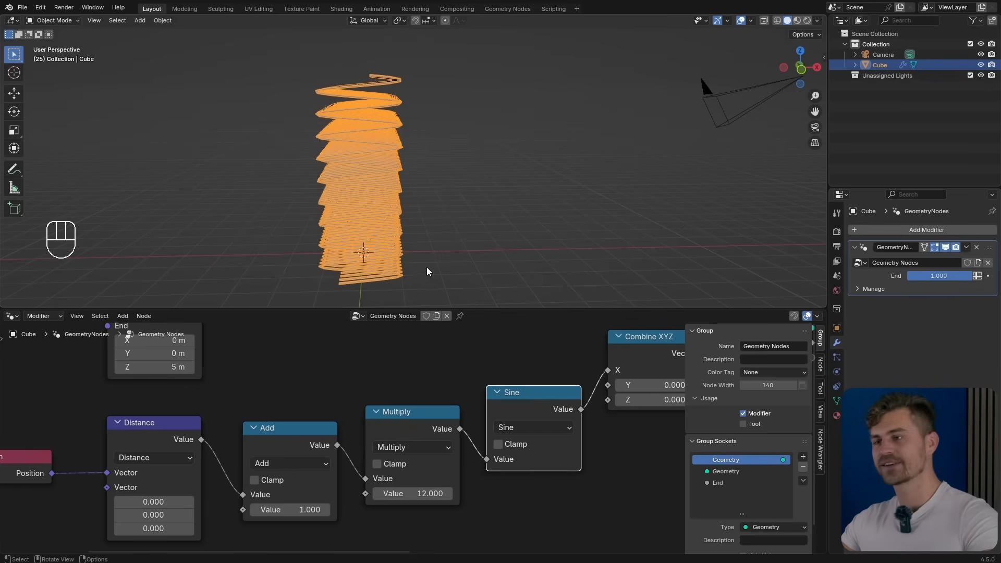
pyautogui.hotkey('ctrl', 'x')
pyautogui.hotkey('ctrl', 'x')
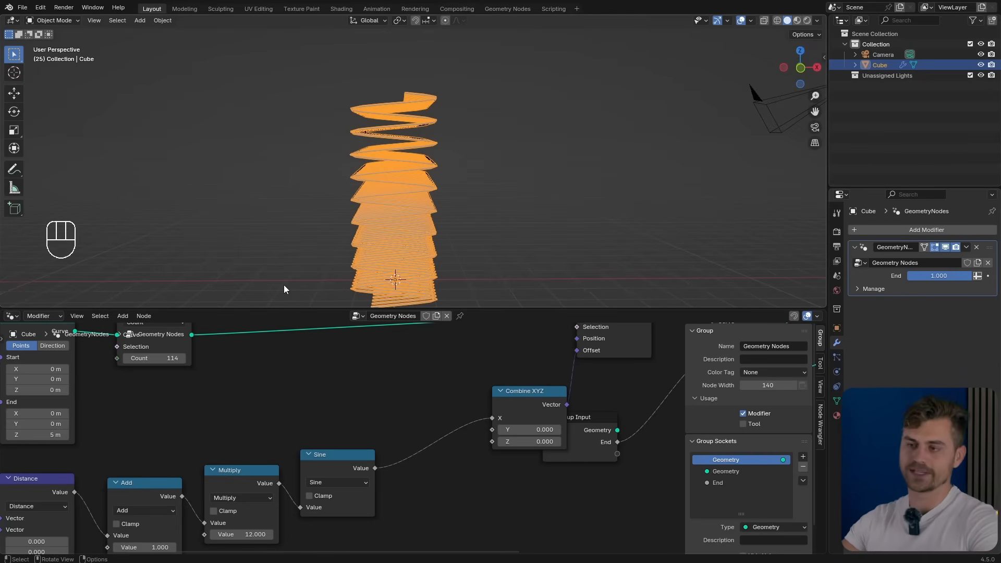
# Duplicate the Multiply node and insert the copy between Sine and Combine XYZ.
pyautogui.click(252, 476)
pyautogui.hotkey('shift', 'd')
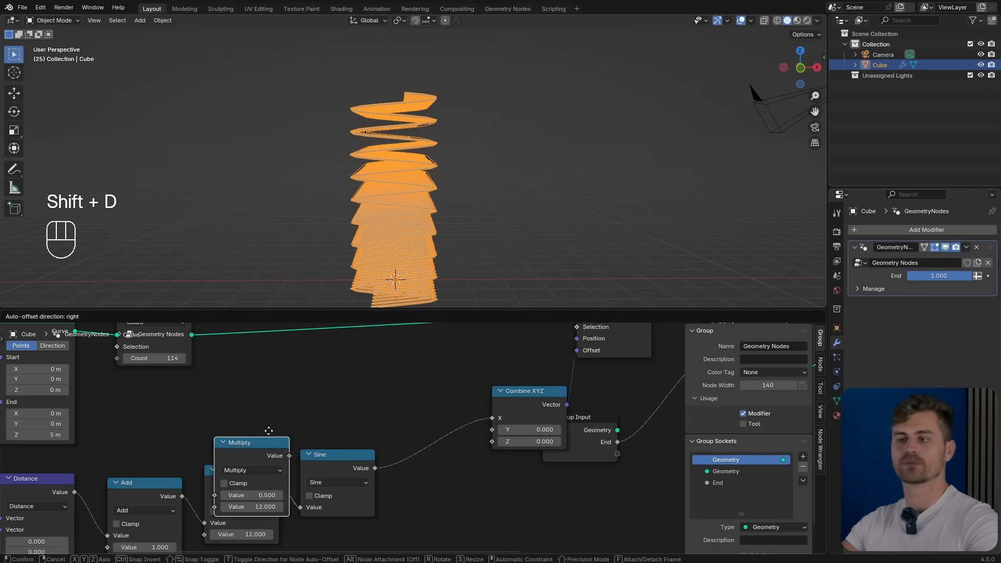
pyautogui.click(457, 424)
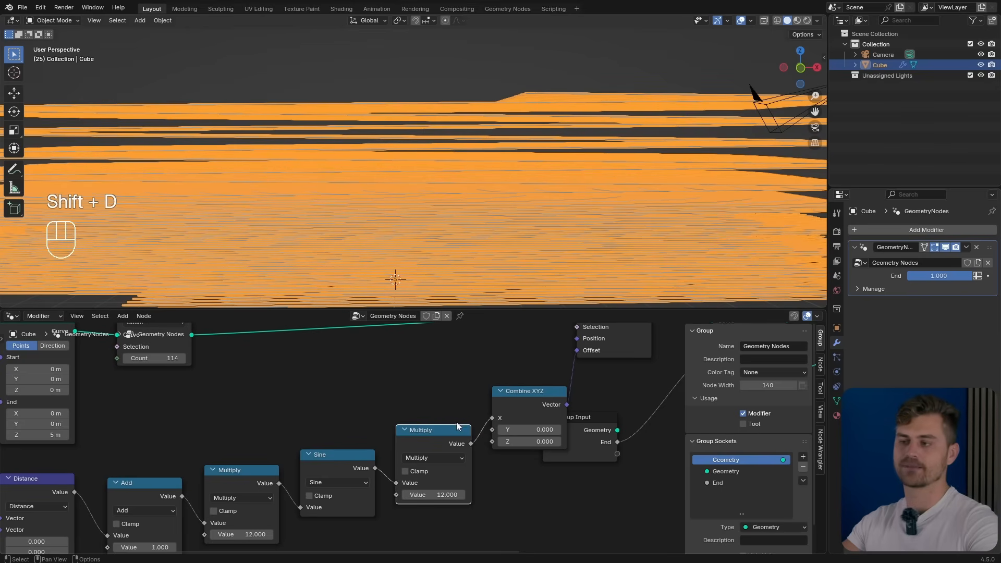
pyautogui.scroll(-4, 455, 219)
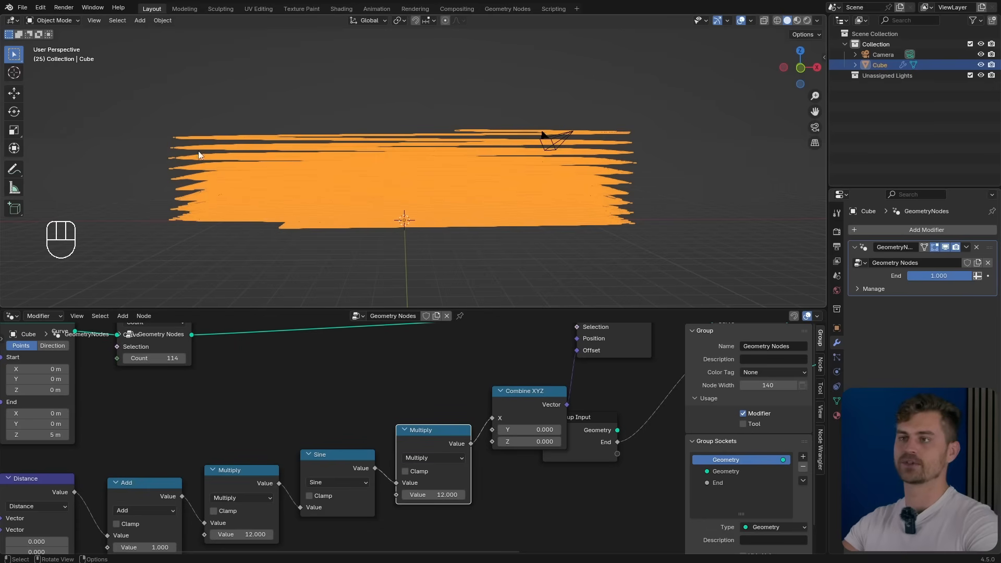
# Lower the value of the Multiply node after Sine to 0.3, refine it to 0.160, and save the file.
pyautogui.click(437, 496)
pyautogui.write('0')
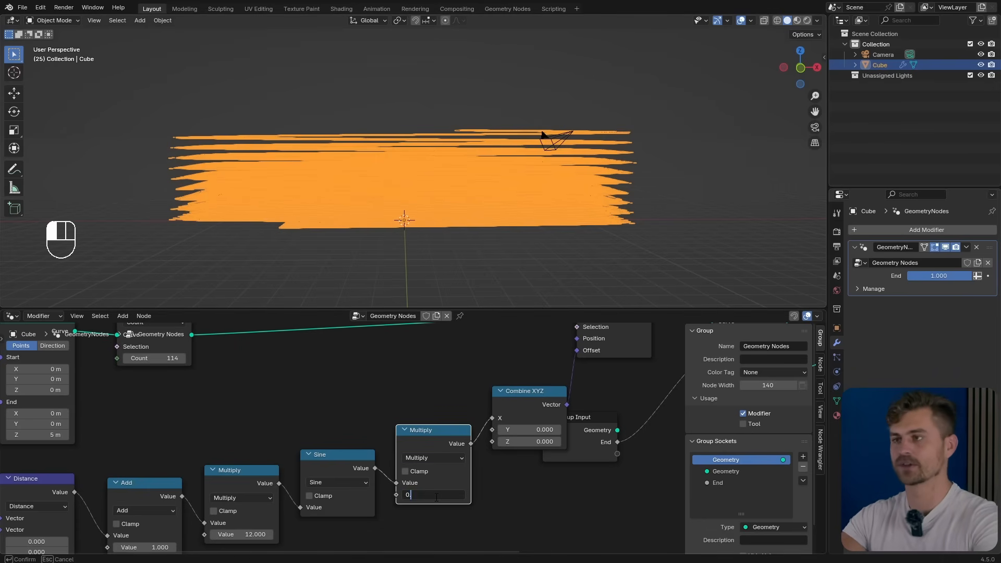
pyautogui.write('.3')
pyautogui.press('Return')
pyautogui.scroll(4, 421, 149)
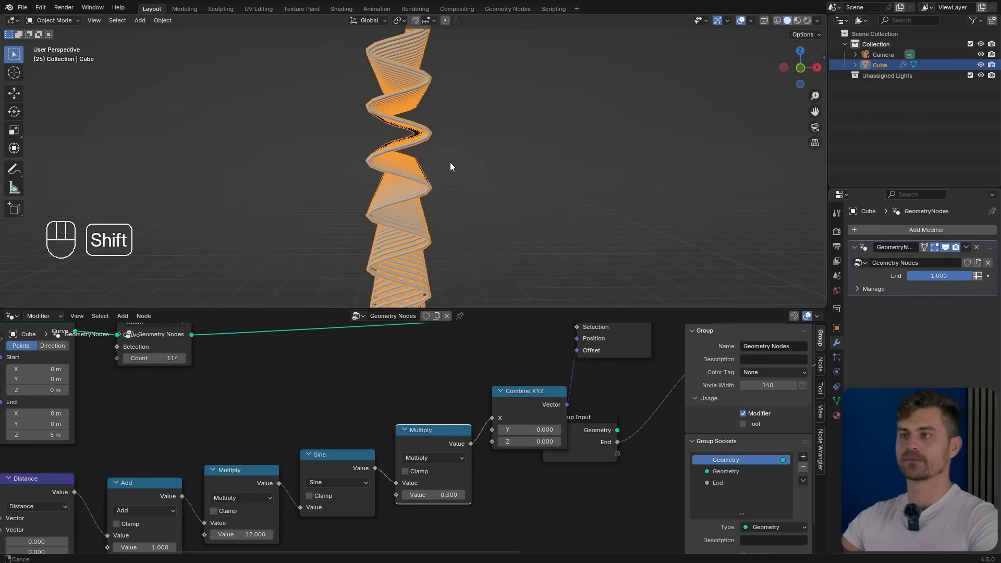
pyautogui.keyDown('shift'); pyautogui.moveTo(450, 495); pyautogui.dragTo(428, 495); pyautogui.keyUp('shift')
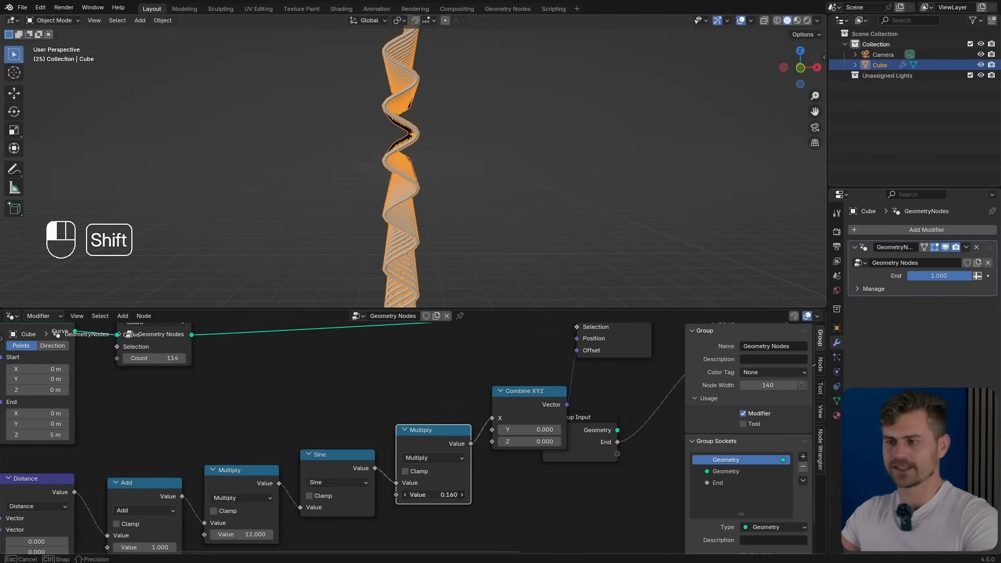
pyautogui.hotkey('ctrl', 's')
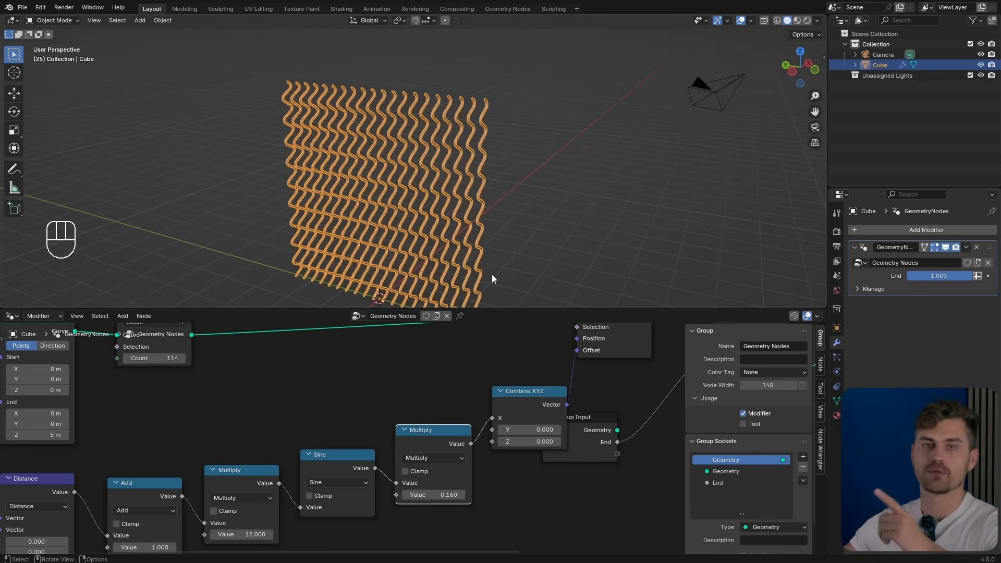
# Examine the distance-based sine node chain and the resulting wavy tubes from the front.
pyautogui.scroll(-2, 403, 458)
pyautogui.moveTo(372, 439); pyautogui.dragTo(383, 416, button='middle')
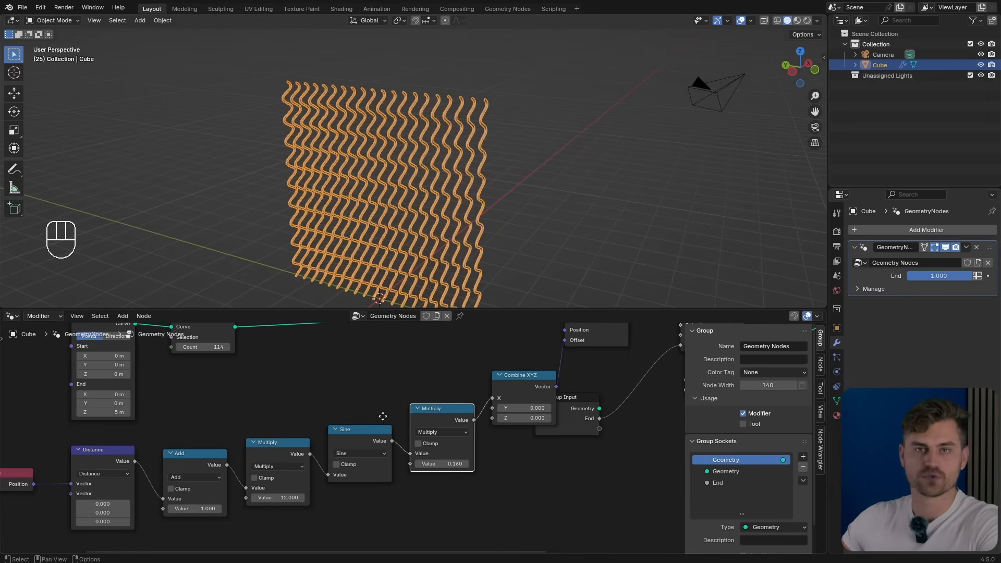
pyautogui.moveTo(301, 549); pyautogui.dragTo(367, 523, button='middle')
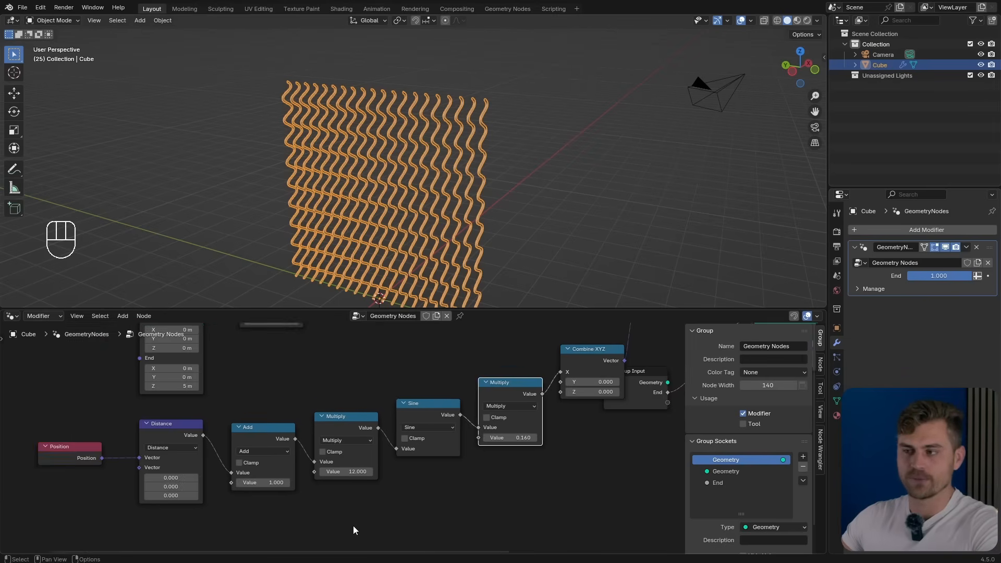
pyautogui.scroll(4, 372, 459)
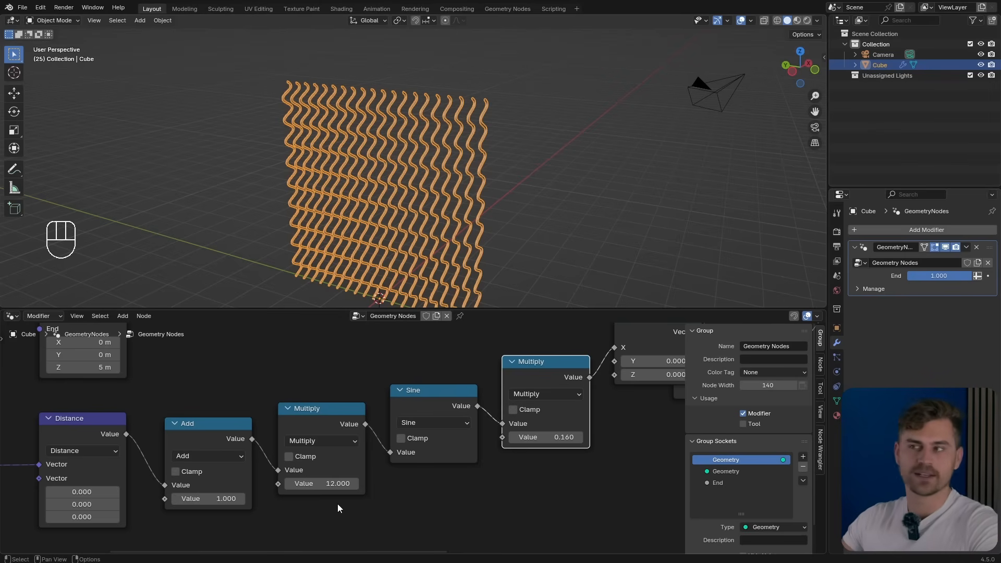
pyautogui.moveTo(450, 158); pyautogui.dragTo(407, 154, button='middle')
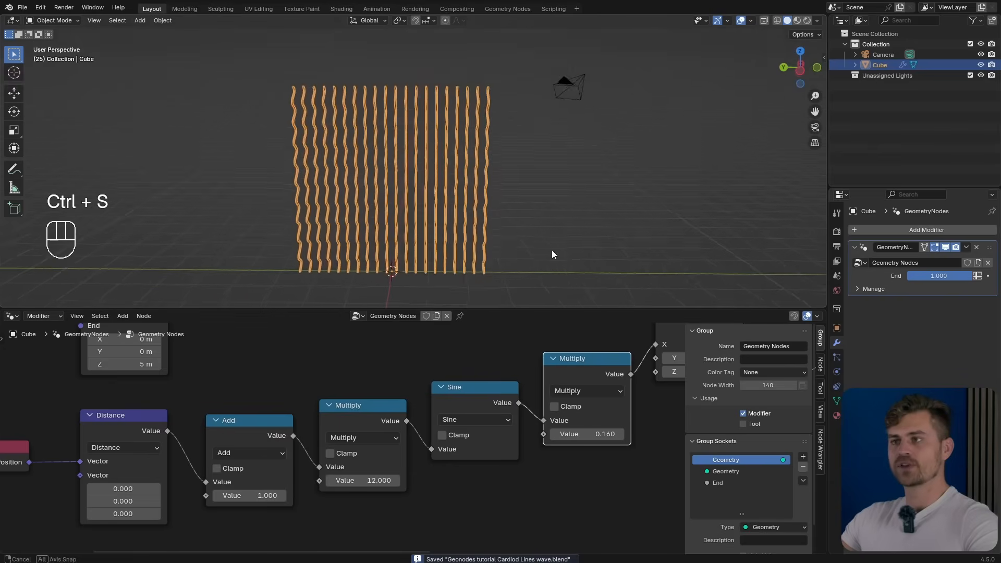
pyautogui.scroll(4, 532, 209)
pyautogui.keyDown('shift'); pyautogui.moveTo(527, 146); pyautogui.dragTo(531, 194, button='middle'); pyautogui.keyUp('shift')
pyautogui.scroll(-1, 531, 191)
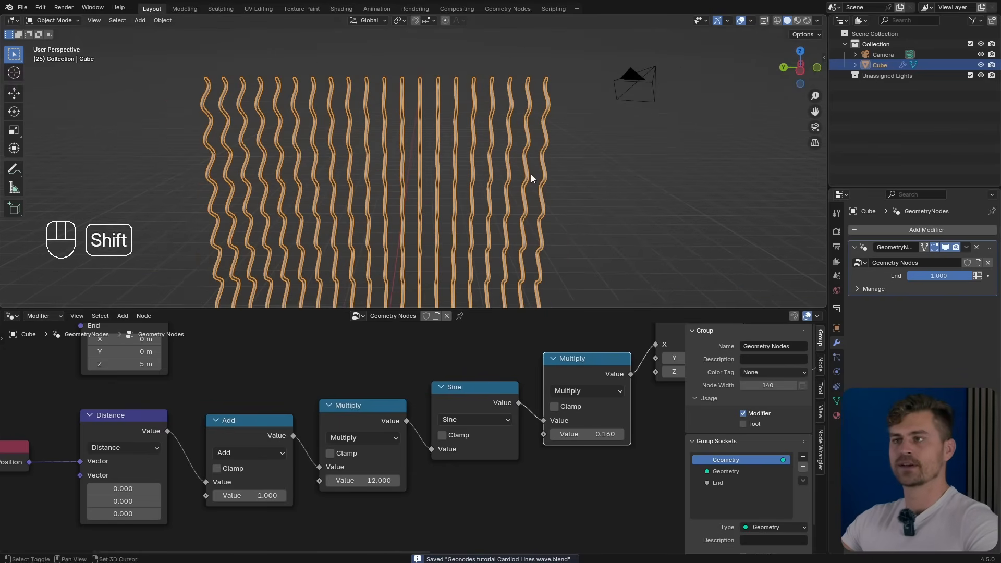
# Tidy the Math, Sine and Combine XYZ nodes into a compact row, clear of the Group Input node.
pyautogui.scroll(-6, 227, 375)
pyautogui.moveTo(226, 375); pyautogui.dragTo(240, 412, button='middle')
pyautogui.moveTo(291, 440); pyautogui.dragTo(193, 457, button='middle')
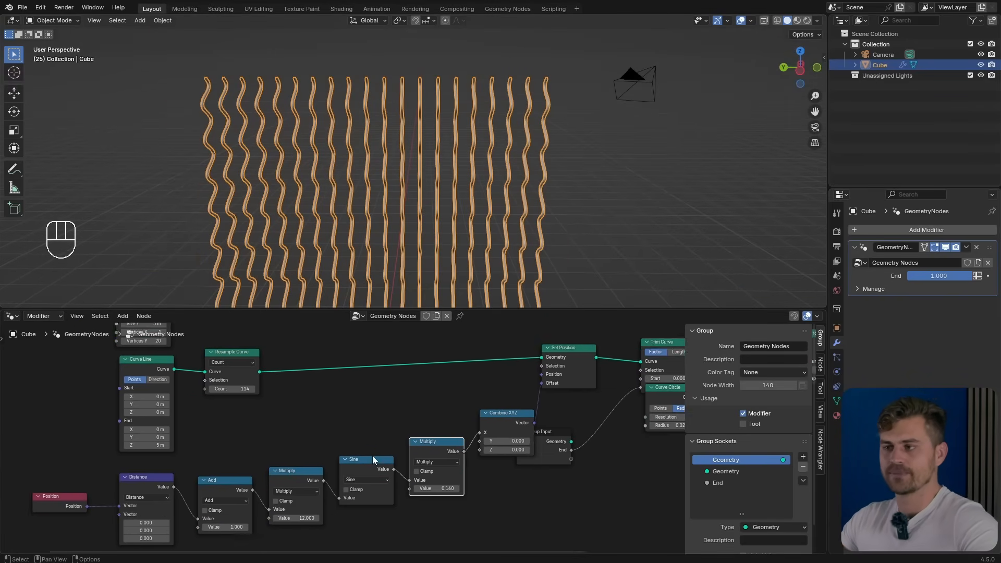
pyautogui.moveTo(529, 476); pyautogui.dragTo(513, 451, button='middle')
pyautogui.moveTo(533, 428); pyautogui.dragTo(570, 417)
pyautogui.moveTo(493, 391); pyautogui.dragTo(486, 420)
pyautogui.moveTo(412, 424); pyautogui.dragTo(403, 444)
pyautogui.moveTo(474, 427); pyautogui.dragTo(415, 444)
pyautogui.moveTo(329, 439); pyautogui.dragTo(328, 451)
pyautogui.moveTo(465, 434); pyautogui.dragTo(466, 437)
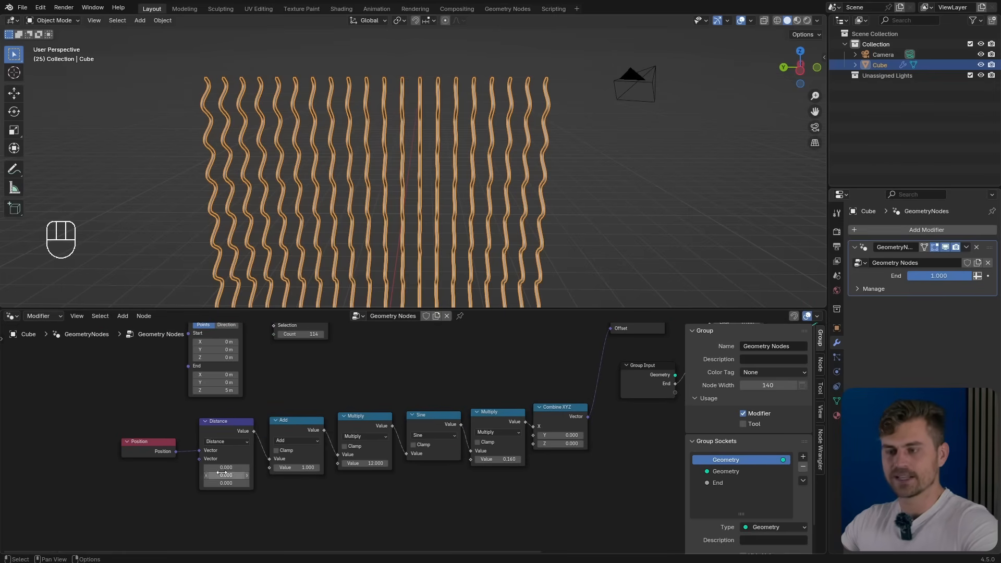
# Add another Group Input node below Position and connect its empty output to the first Multiply node's second value.
pyautogui.hotkey('shift', 'a')
pyautogui.write('group')
pyautogui.press('Down')
pyautogui.press('Return')
pyautogui.click(113, 476)
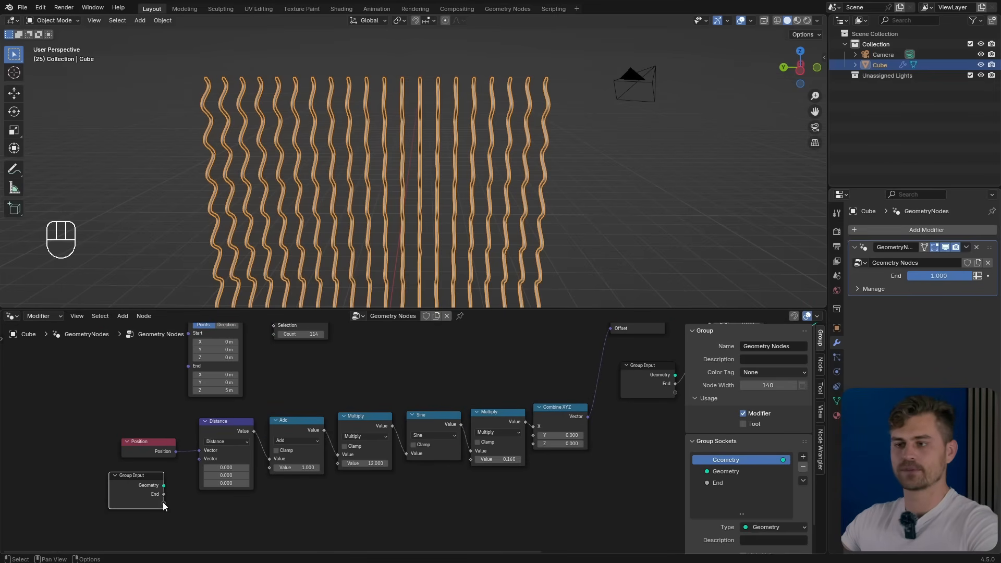
pyautogui.moveTo(162, 502); pyautogui.dragTo(170, 506)
pyautogui.moveTo(245, 506); pyautogui.dragTo(343, 465)
pyautogui.press('n')
pyautogui.press('n')
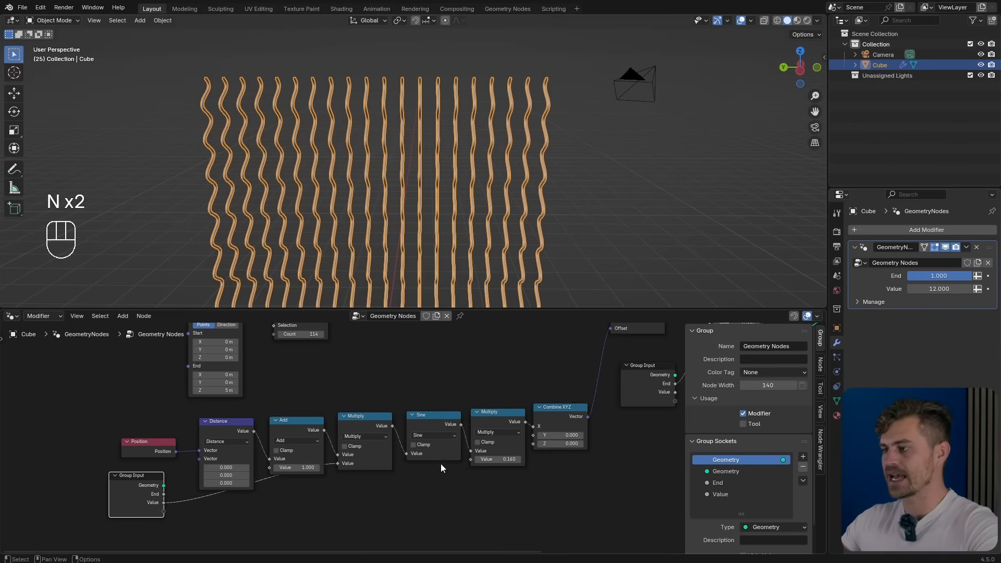
# Rename the new group input socket to "Wave Frequency".
pyautogui.click(728, 494)
pyautogui.doubleClick(729, 494)
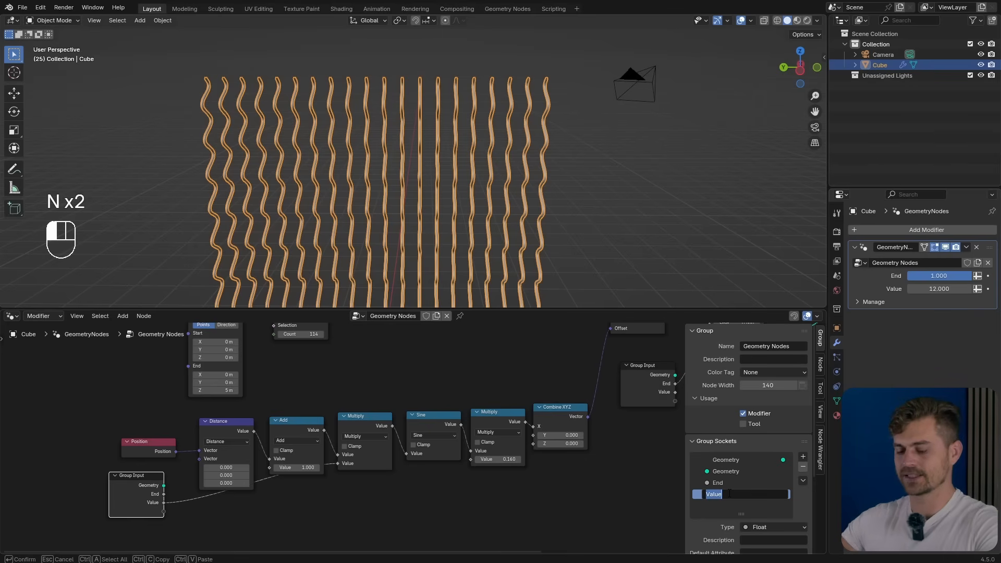
pyautogui.write('Freq')
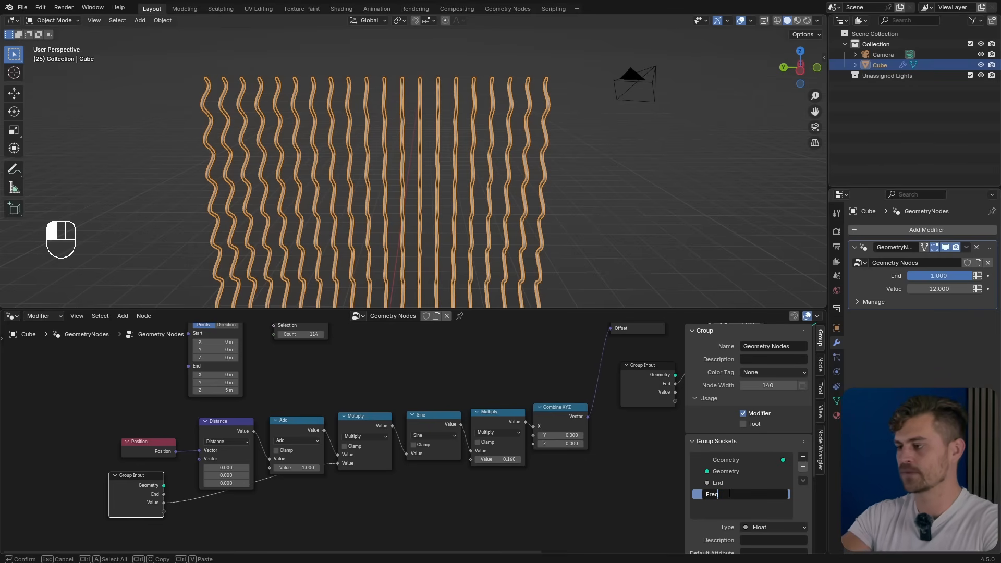
pyautogui.press('BackSpace')
pyautogui.press('BackSpace')
pyautogui.press('BackSpace')
pyautogui.press('BackSpace')
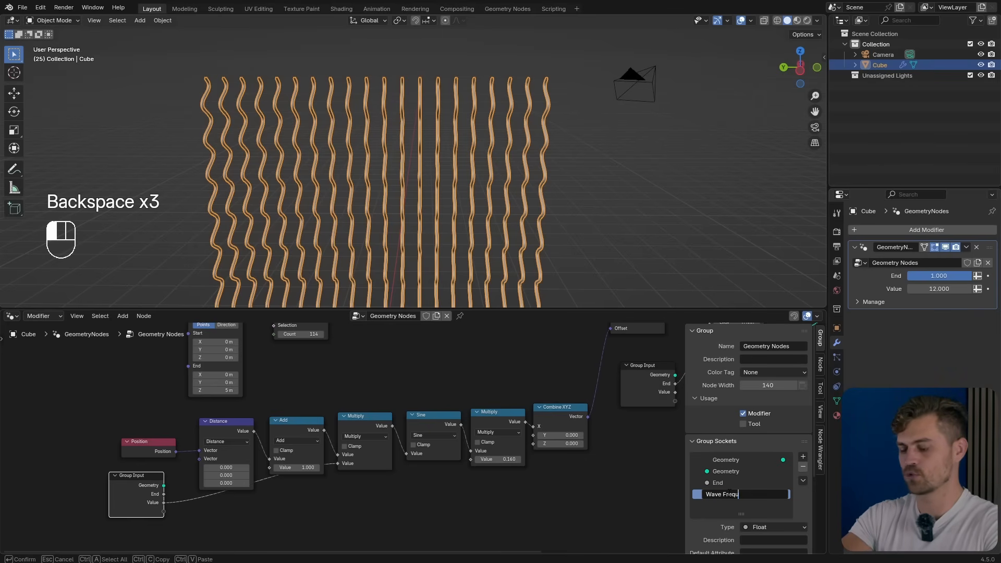
pyautogui.write('Wave Frequency')
pyautogui.press('Return')
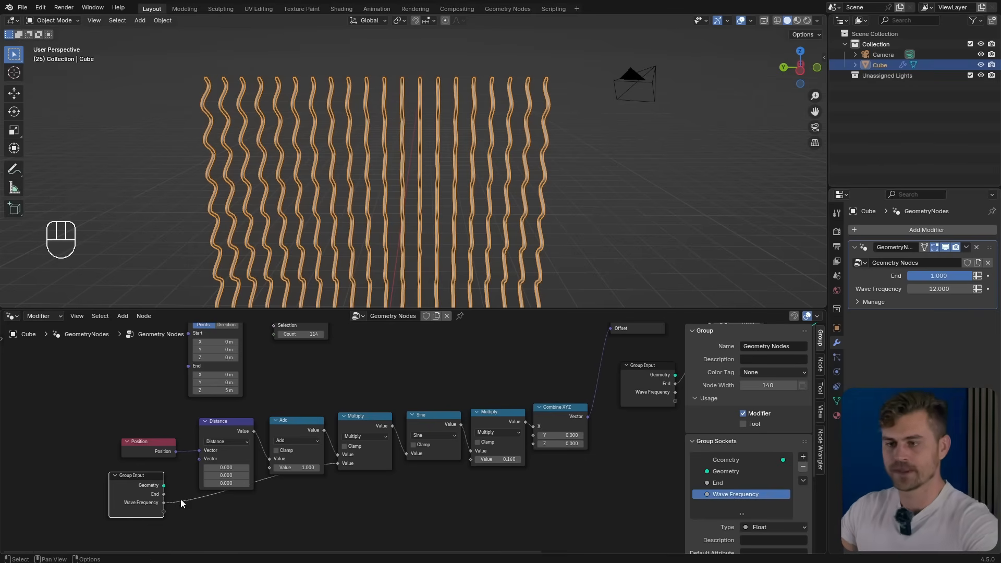
# Connect the Group Input's empty output to the second Multiply node's value and rename that socket to "Wave Amplitude".
pyautogui.moveTo(163, 512); pyautogui.dragTo(481, 458)
pyautogui.doubleClick(734, 506)
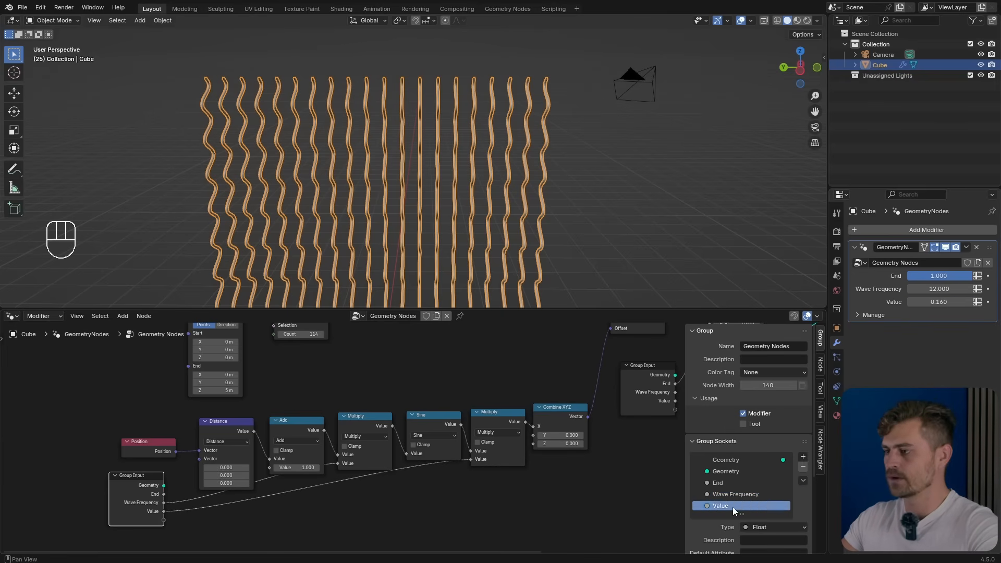
pyautogui.write('Wave Ampl')
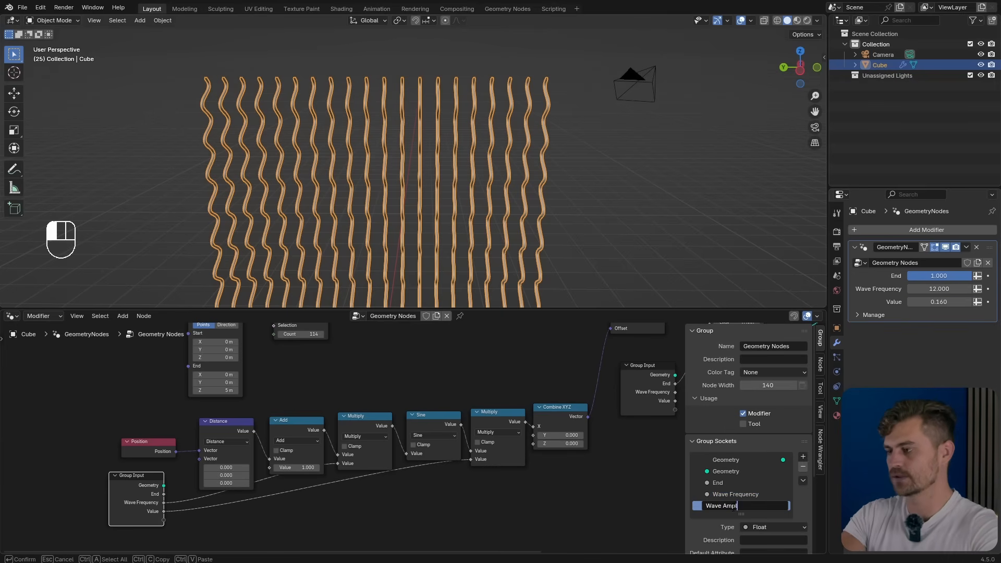
pyautogui.write('itude')
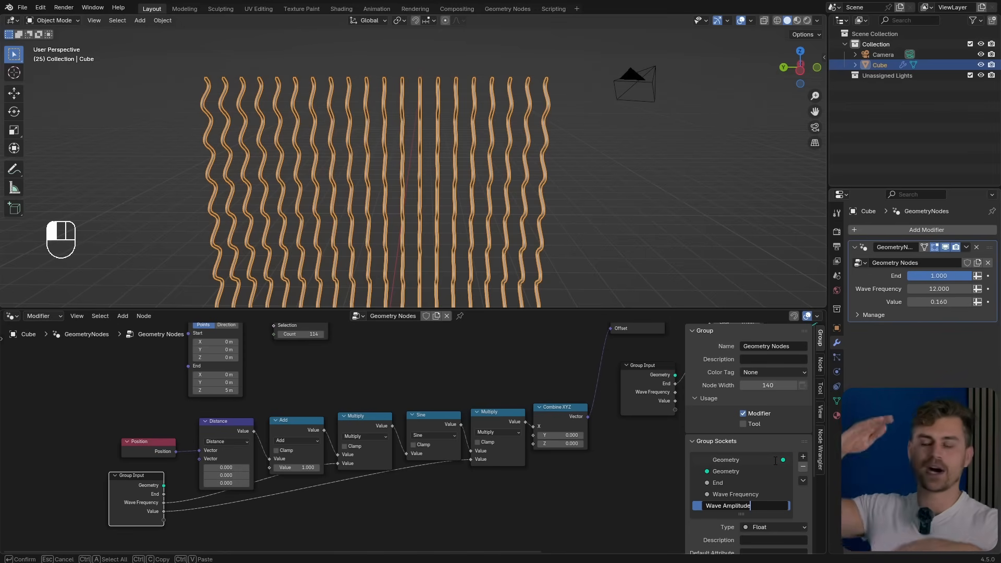
pyautogui.click(776, 461)
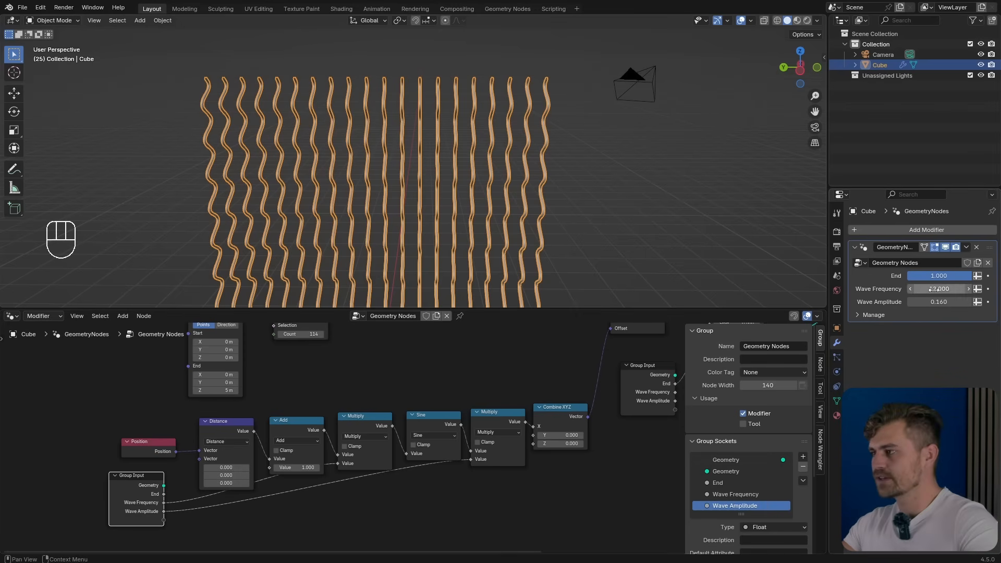
# Set the modifier's Wave Amplitude to 0.120 and save the file.
pyautogui.moveTo(568, 199)
pyautogui.mouseDown(button='middle')
pyautogui.moveTo(508, 198)
pyautogui.moveTo(655, 245)
pyautogui.mouseUp(button='middle')
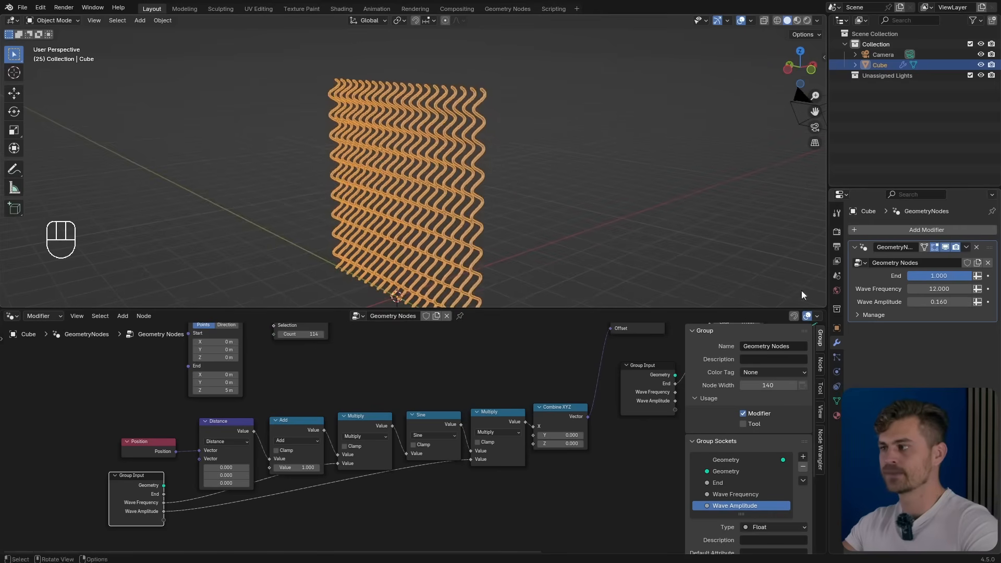
pyautogui.moveTo(940, 289)
pyautogui.mouseDown()
pyautogui.moveTo(970, 289)
pyautogui.moveTo(879, 276)
pyautogui.moveTo(926, 276)
pyautogui.mouseUp()
pyautogui.moveTo(939, 289); pyautogui.dragTo(934, 289)
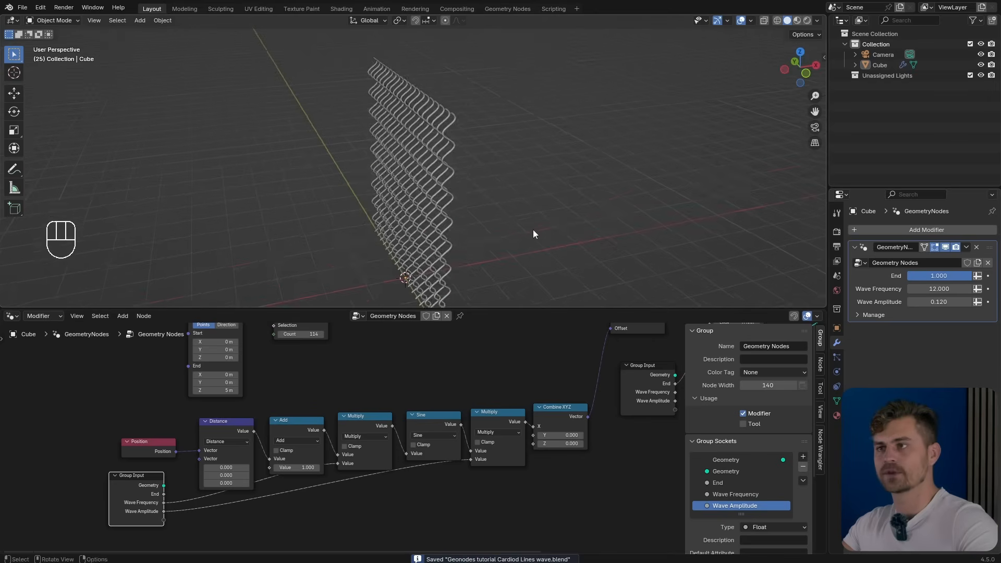
pyautogui.keyDown('shift'); pyautogui.moveTo(533, 230); pyautogui.dragTo(532, 234, button='middle'); pyautogui.keyUp('shift')
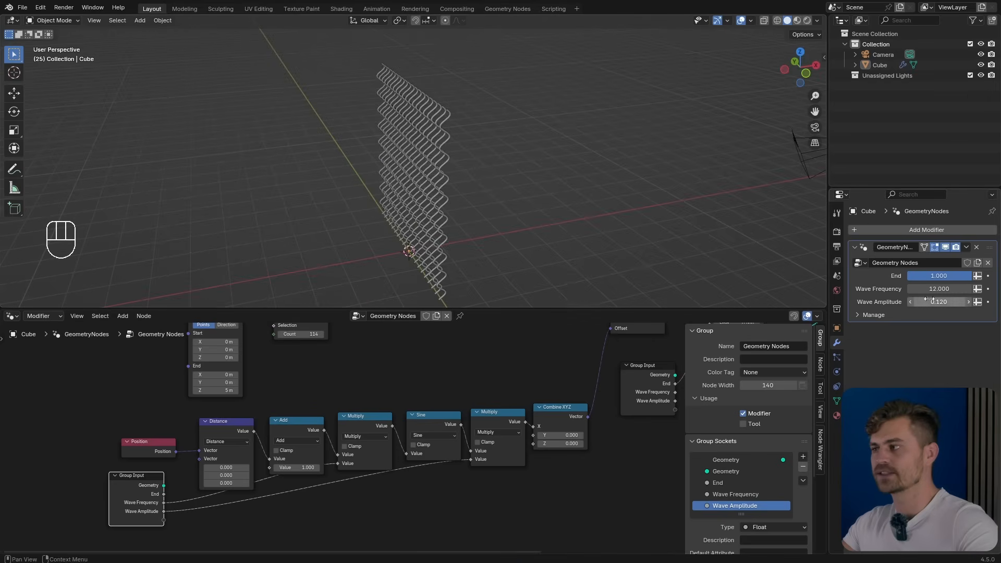
# Set the modifier's Wave Frequency to 24, select the tubes, and save the file.
pyautogui.click(939, 289)
pyautogui.write('24')
pyautogui.press('Return')
pyautogui.moveTo(485, 172); pyautogui.dragTo(469, 159, button='middle')
pyautogui.scroll(-2, 474, 180)
pyautogui.moveTo(480, 206)
pyautogui.keyDown('shift'); pyautogui.mouseDown(button='middle')
pyautogui.moveTo(480, 132)
pyautogui.moveTo(503, 172)
pyautogui.moveTo(487, 176)
pyautogui.moveTo(503, 184)
pyautogui.moveTo(505, 202)
pyautogui.mouseUp(button='middle'); pyautogui.keyUp('shift')
pyautogui.click(474, 111)
pyautogui.scroll(-2, 478, 111)
pyautogui.moveTo(478, 112)
pyautogui.mouseDown(button='middle')
pyautogui.moveTo(509, 130)
pyautogui.moveTo(511, 166)
pyautogui.mouseUp(button='middle')
pyautogui.hotkey('ctrl', 's')
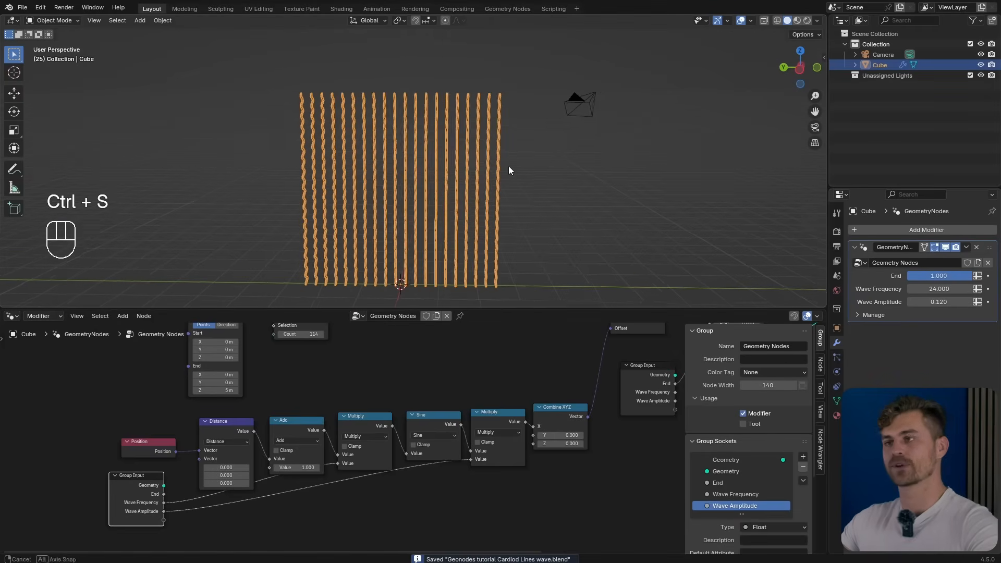
# Duplicate the vertical tubes object in place and rotate the copy 90 degrees around the X axis.
pyautogui.hotkey('shift', 'd')
pyautogui.rightClick(508, 166)
pyautogui.write('rx')
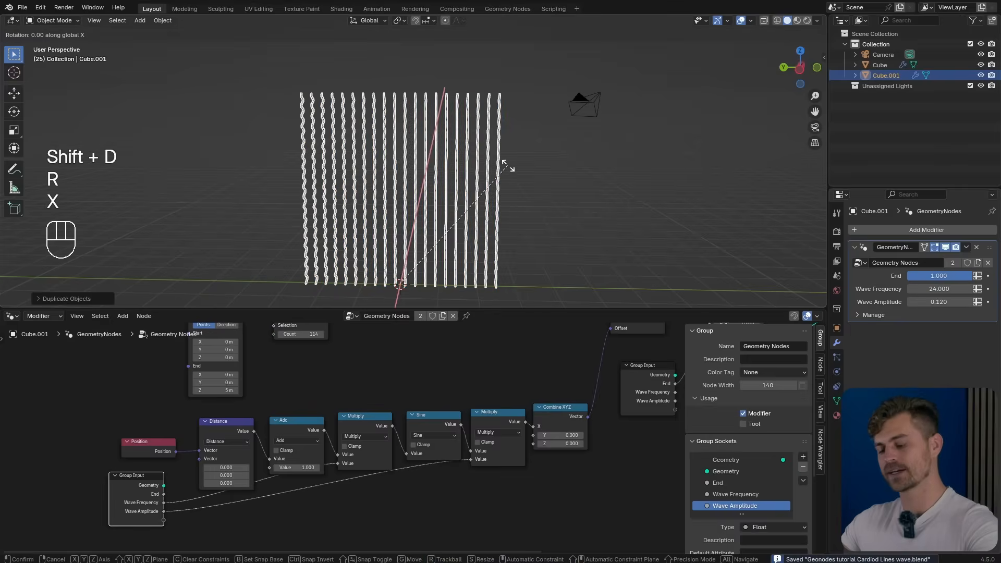
pyautogui.write('90')
pyautogui.click(508, 166)
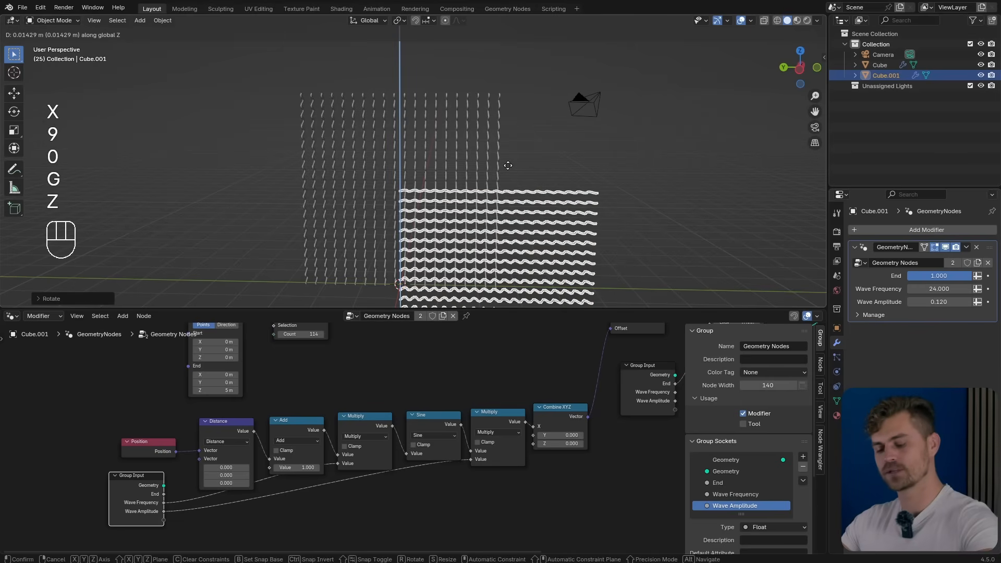
# Move the rotated copy 2.5 m along Z and 2.5 m along Y to overlay the vertical tubes.
pyautogui.write('2.5')
pyautogui.press('Return')
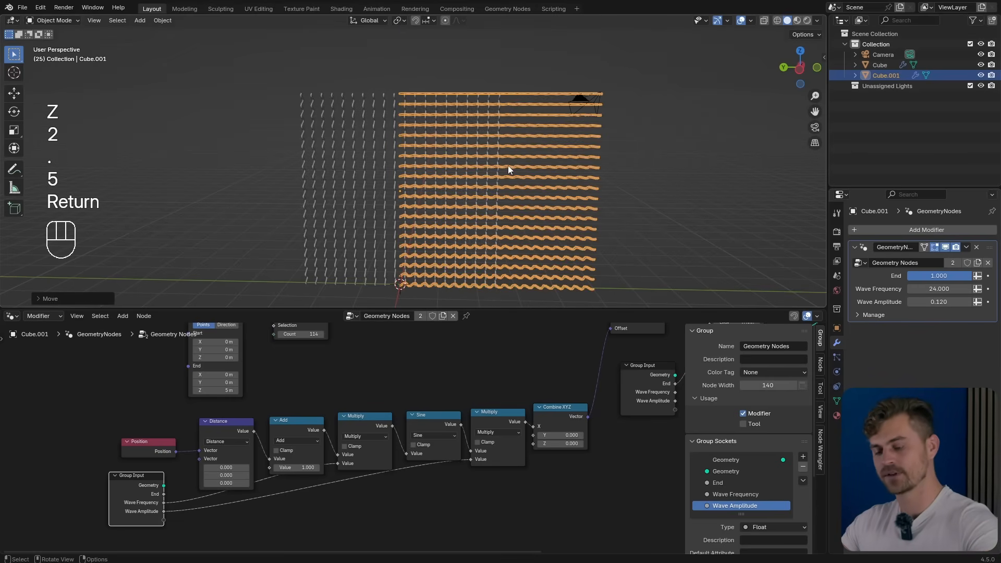
pyautogui.write('gy2.5')
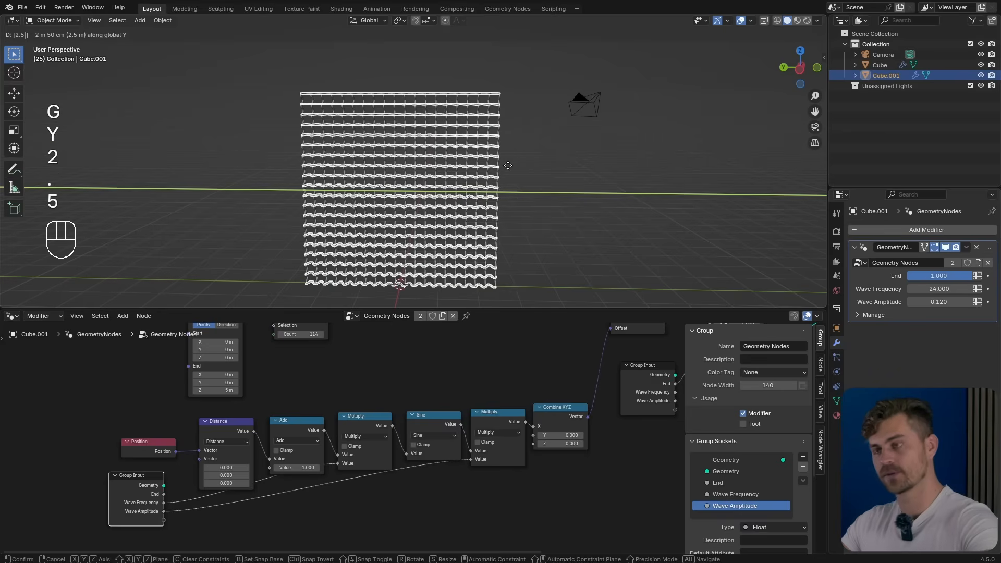
pyautogui.press('Return')
# Fine-tune the horizontal tubes' position slightly down along Z and along Y so they interlock with the vertical tubes.
pyautogui.scroll(4, 510, 166)
pyautogui.keyDown('shift'); pyautogui.moveTo(514, 134); pyautogui.dragTo(490, 200, button='middle'); pyautogui.keyUp('shift')
pyautogui.moveTo(490, 201); pyautogui.dragTo(514, 187, button='middle')
pyautogui.press('g')
pyautogui.press('z')
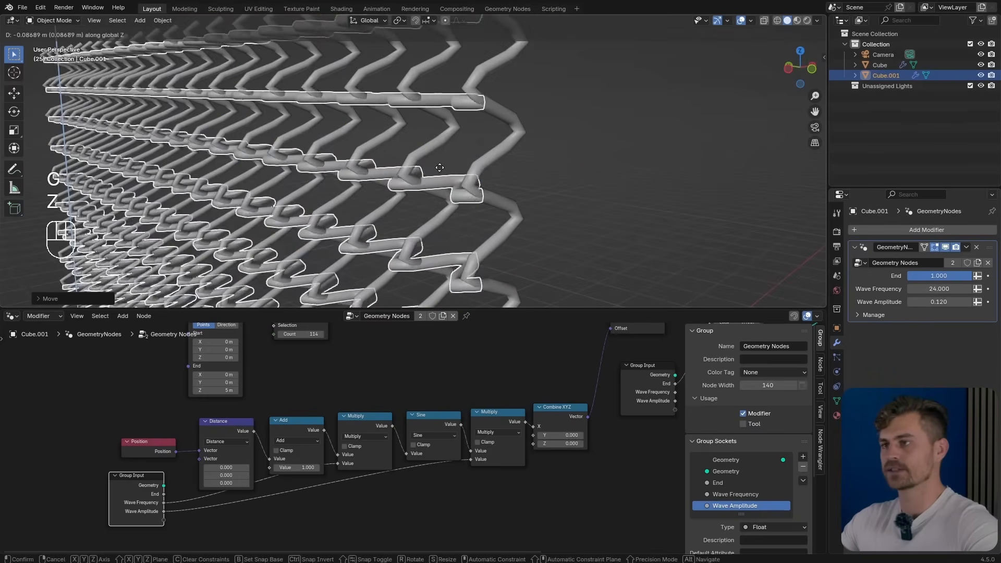
pyautogui.click(440, 174)
pyautogui.press('g')
pyautogui.press('y')
pyautogui.click(461, 166)
pyautogui.keyDown('shift'); pyautogui.moveTo(514, 187); pyautogui.dragTo(530, 197, button='middle'); pyautogui.keyUp('shift')
pyautogui.press('g')
pyautogui.press('y')
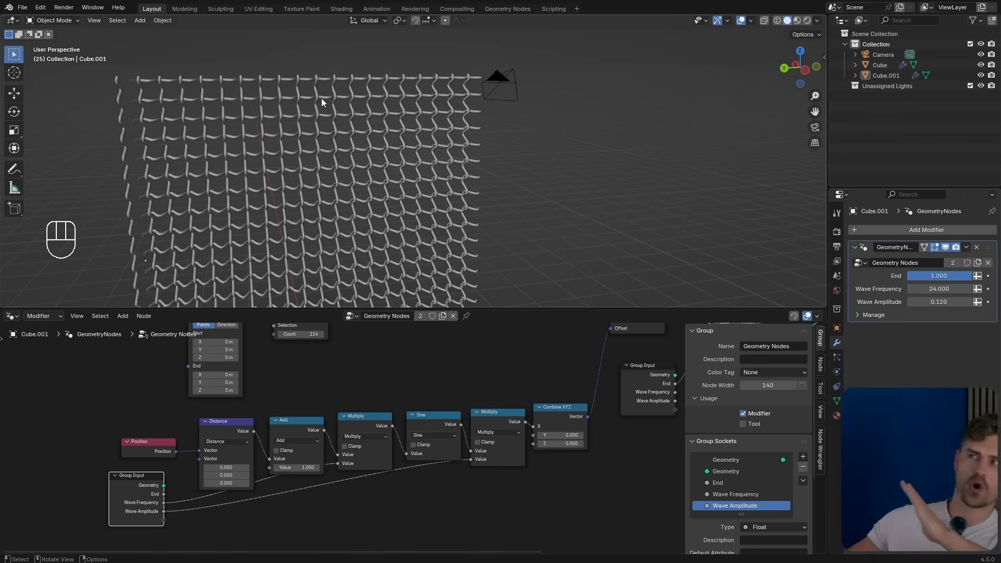
# Duplicate the original vertical tubes and mirror the copy by scaling it by -1 along X.
pyautogui.click(464, 146)
pyautogui.moveTo(464, 146); pyautogui.dragTo(460, 202, button='middle')
pyautogui.scroll(3, 418, 172)
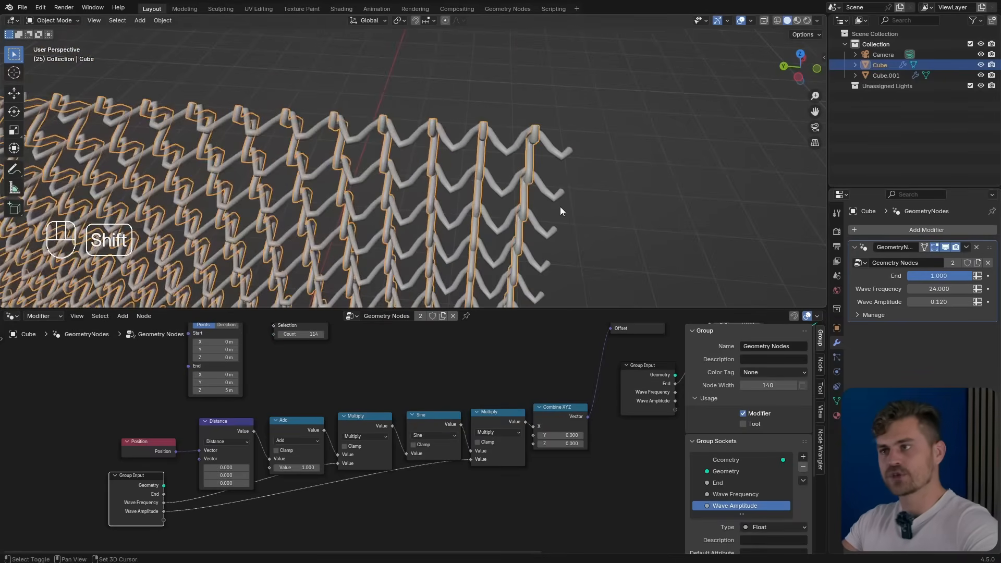
pyautogui.hotkey('shift', 'd')
pyautogui.press('s')
pyautogui.press('x')
pyautogui.press('-')
pyautogui.press('1')
pyautogui.press('Return')
# Move the mirrored vertical tubes along Y so they sit between the original vertical ones.
pyautogui.press('g')
pyautogui.press('y')
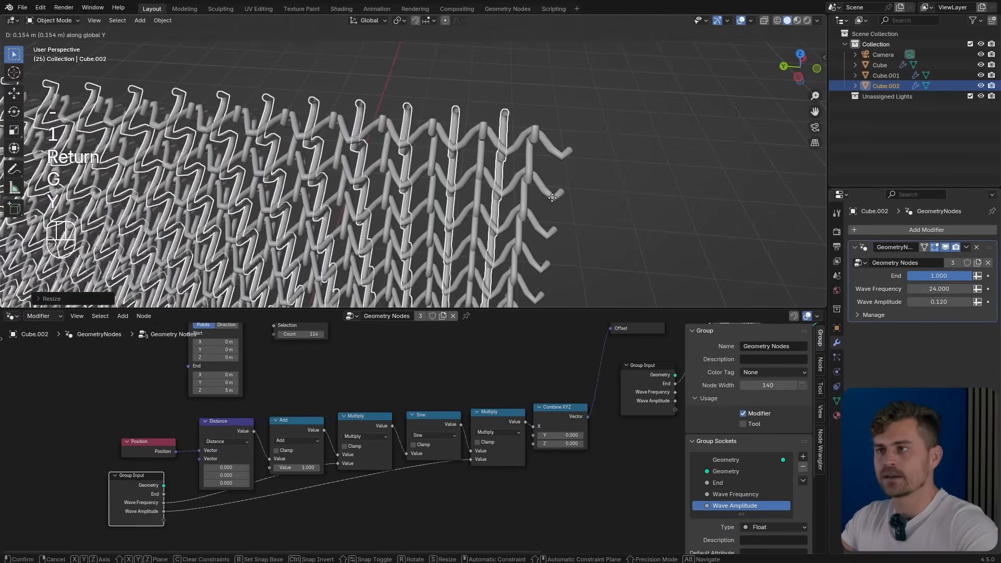
pyautogui.click(518, 170)
pyautogui.moveTo(518, 170); pyautogui.dragTo(478, 180, button='middle')
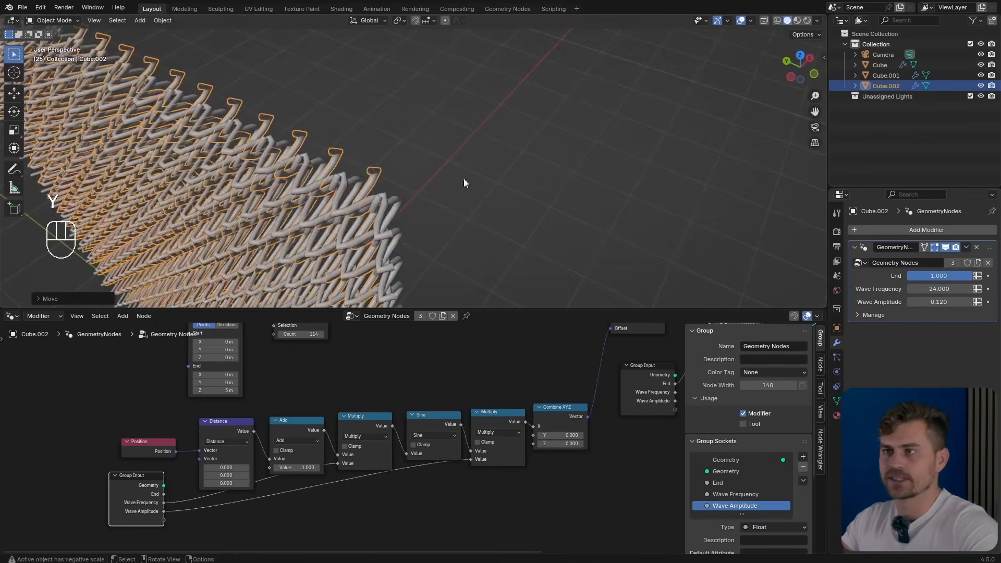
# Duplicate the horizontal tubes and move the copy about 0.18 m up along Z.
pyautogui.click(384, 180)
pyautogui.moveTo(391, 180); pyautogui.dragTo(562, 158, button='middle')
pyautogui.scroll(4, 562, 157)
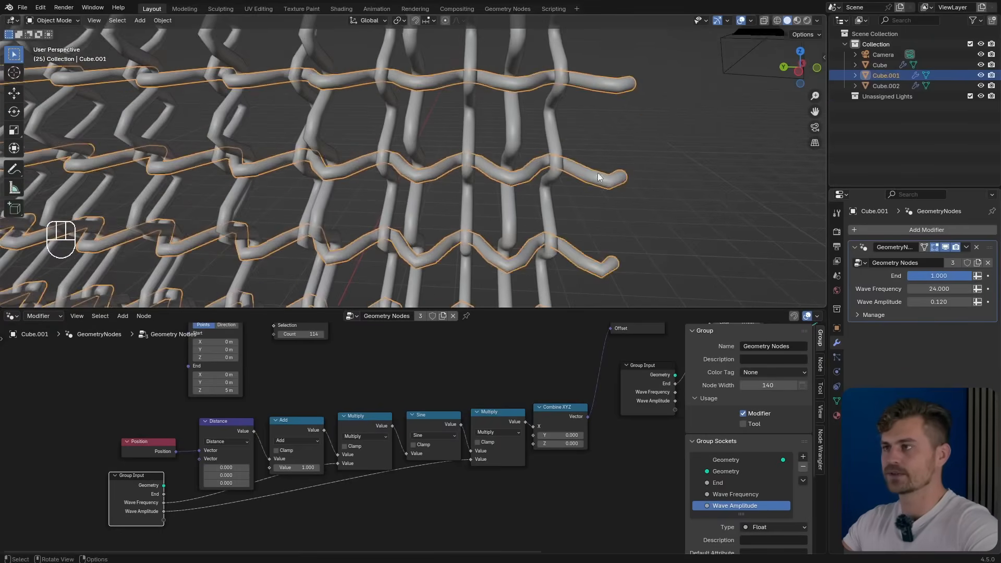
pyautogui.hotkey('shift', 'd')
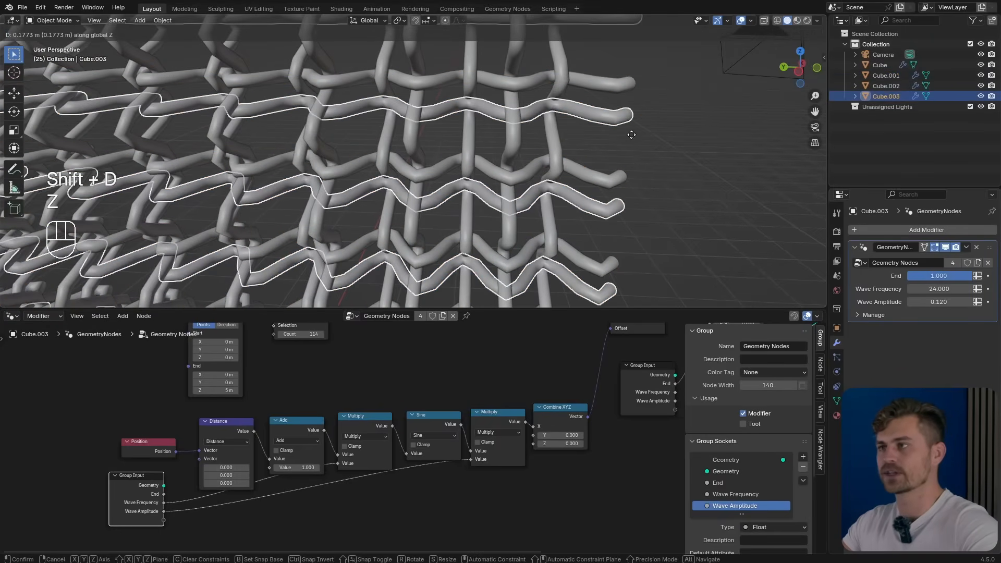
pyautogui.click(631, 137)
# Mirror the horizontal copy by scaling it by -1 along X and shift it along X into the weave.
pyautogui.press('s')
pyautogui.press('x')
pyautogui.press('-')
pyautogui.press('1')
pyautogui.press('Return')
pyautogui.press('g')
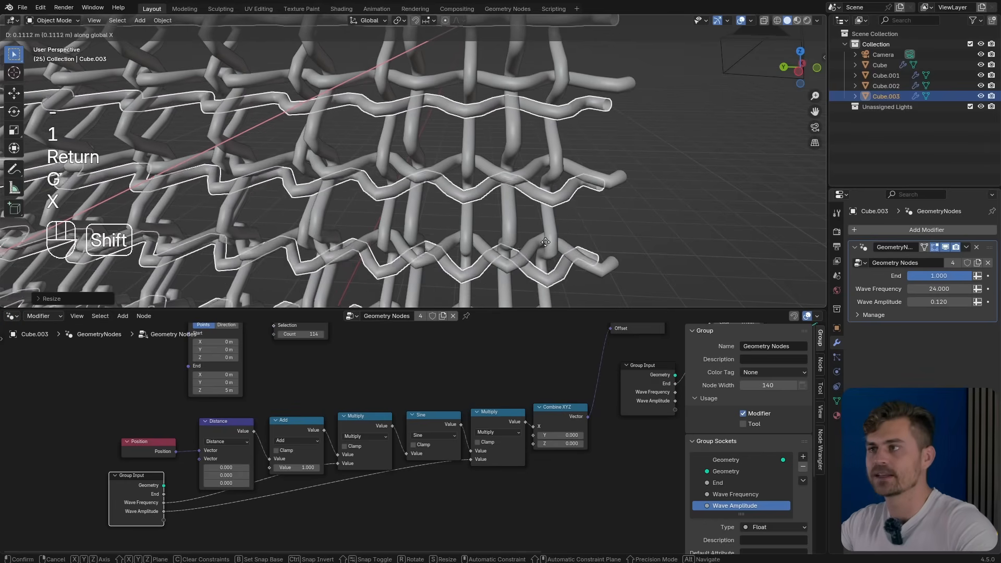
pyautogui.keyDown('shift'); pyautogui.click(592, 151); pyautogui.keyUp('shift')
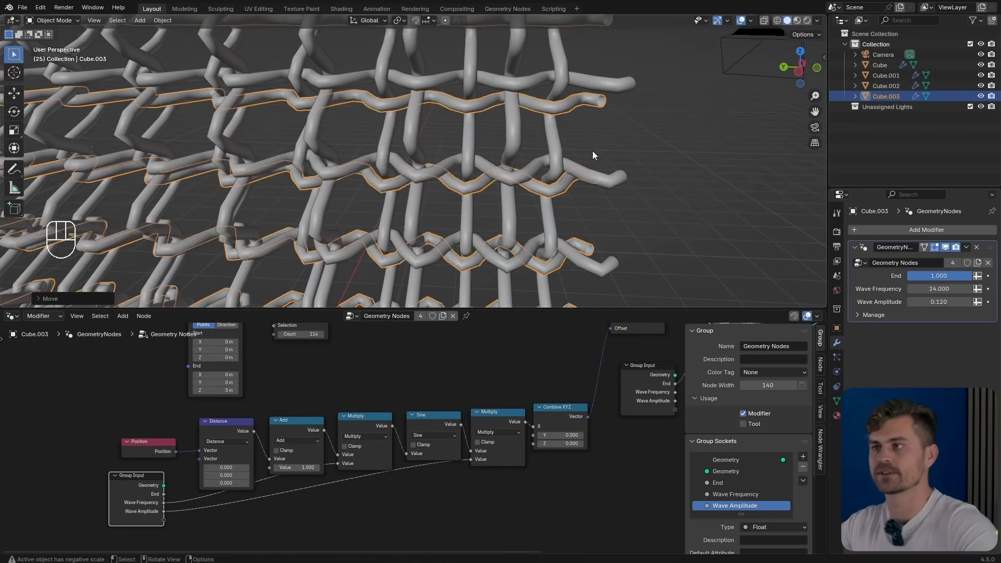
pyautogui.click(592, 150)
# Inspect the woven grid in the orthographic right view and save the file.
pyautogui.scroll(-5, 592, 151)
pyautogui.press('KP_1')
pyautogui.press('KP_3')
pyautogui.keyDown('shift'); pyautogui.moveTo(609, 130); pyautogui.dragTo(445, 167, button='middle'); pyautogui.keyUp('shift')
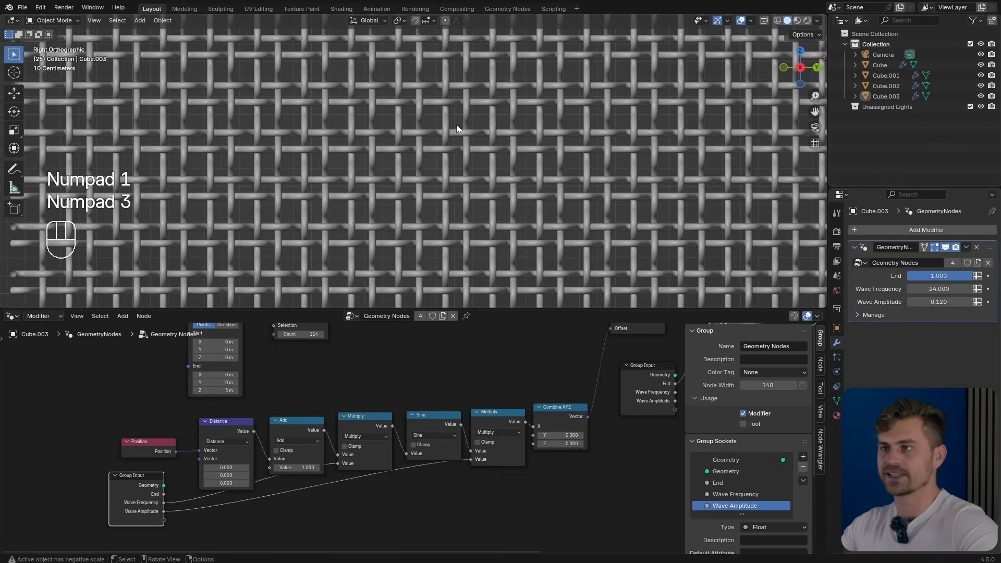
pyautogui.keyDown('ctrl'); pyautogui.moveTo(357, 210); pyautogui.dragTo(524, 215, button='middle'); pyautogui.keyUp('ctrl')
pyautogui.hotkey('ctrl', 's')
# Move the mirrored vertical tubes about 0.26 m along X in the front view to overlap the original vertical tubes.
pyautogui.press('KP_3')
pyautogui.click(409, 183)
pyautogui.press('KP_1')
pyautogui.keyDown('ctrl'); pyautogui.moveTo(409, 183); pyautogui.dragTo(424, 164, button='middle'); pyautogui.keyUp('ctrl')
pyautogui.scroll(2, 446, 183)
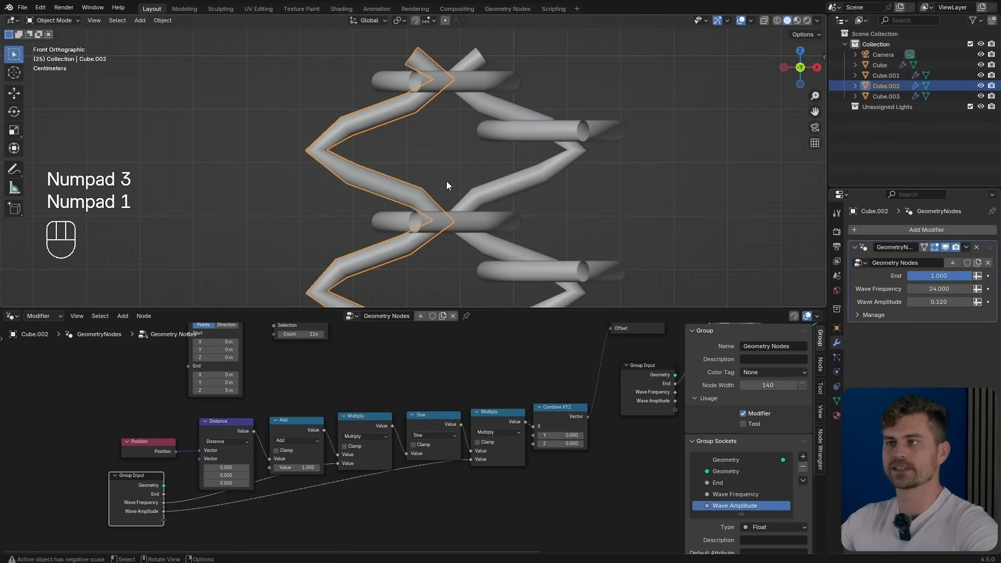
pyautogui.press('g')
pyautogui.press('x')
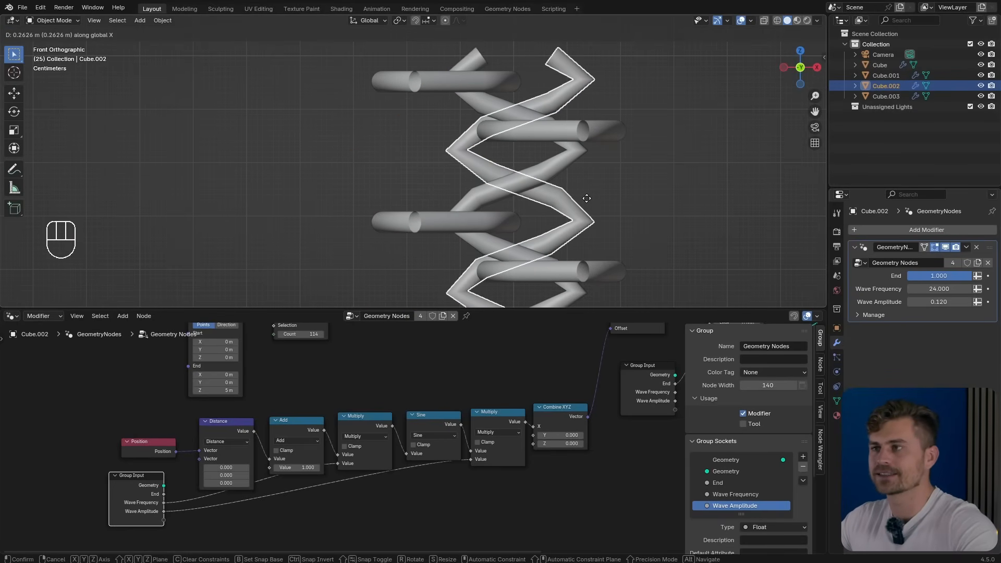
pyautogui.click(586, 199)
pyautogui.click(464, 74)
pyautogui.moveTo(464, 74); pyautogui.dragTo(586, 164, button='middle')
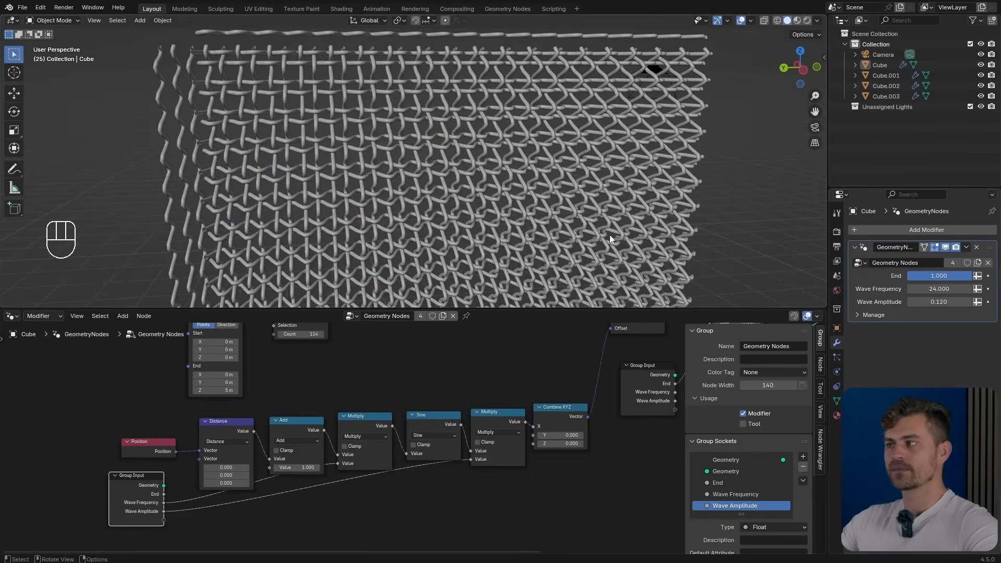
# Try lowering the End value on the original vertical tubes.
pyautogui.keyDown('shift'); pyautogui.moveTo(779, 250); pyautogui.dragTo(697, 191, button='middle'); pyautogui.keyUp('shift')
pyautogui.moveTo(915, 277); pyautogui.dragTo(905, 277)
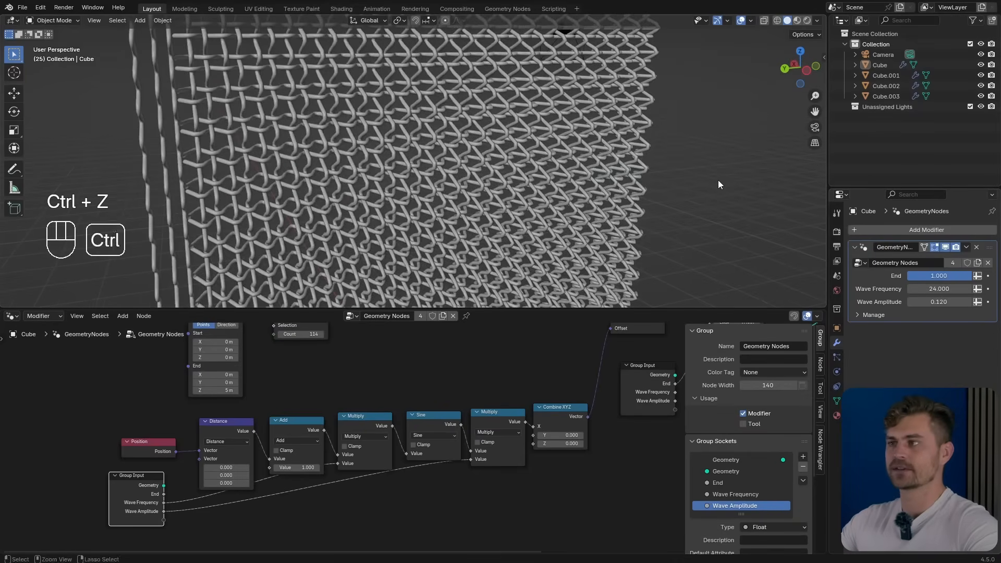
pyautogui.hotkey('ctrl', 'z')
pyautogui.scroll(-5, 730, 183)
pyautogui.hotkey('ctrl', 'z')
pyautogui.scroll(5, 530, 240)
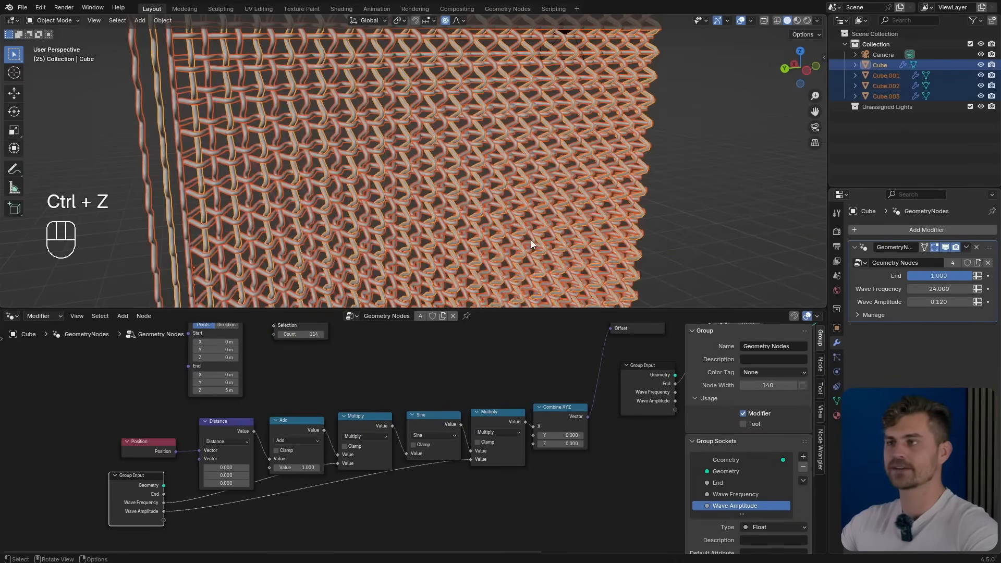
# Adjust the End value of all four selected tube objects together and enlarge the 3D viewport to watch the animation.
pyautogui.moveTo(966, 274)
pyautogui.keyDown('alt'); pyautogui.mouseDown()
pyautogui.moveTo(924, 275)
pyautogui.moveTo(953, 274)
pyautogui.mouseUp(); pyautogui.keyUp('alt')
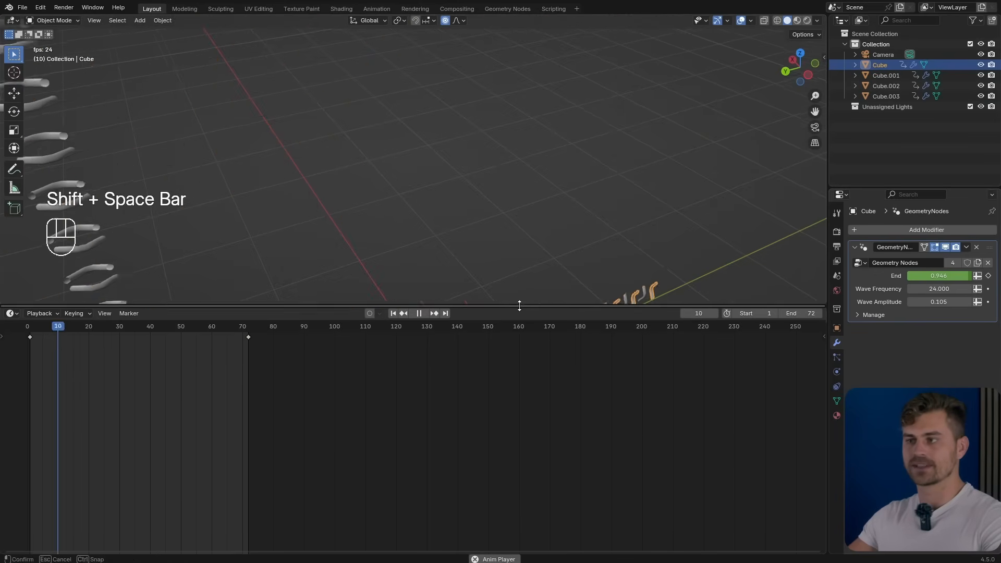
pyautogui.moveTo(496, 310); pyautogui.dragTo(498, 543)
pyautogui.scroll(-1, 646, 456)
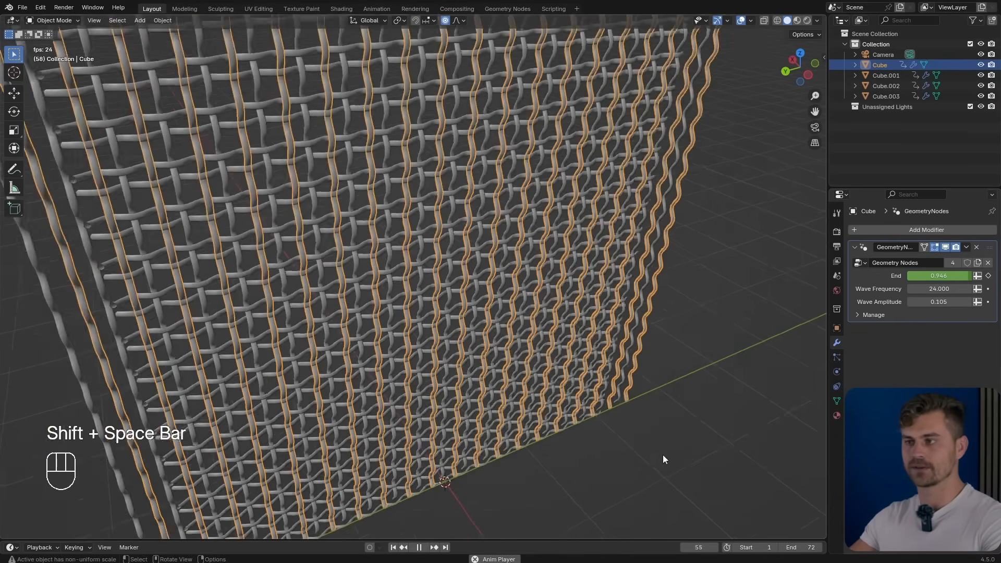
# Deselect the tubes, watch the growth animation across the whole woven grid and stop playback.
pyautogui.click(647, 452)
pyautogui.scroll(-2, 657, 424)
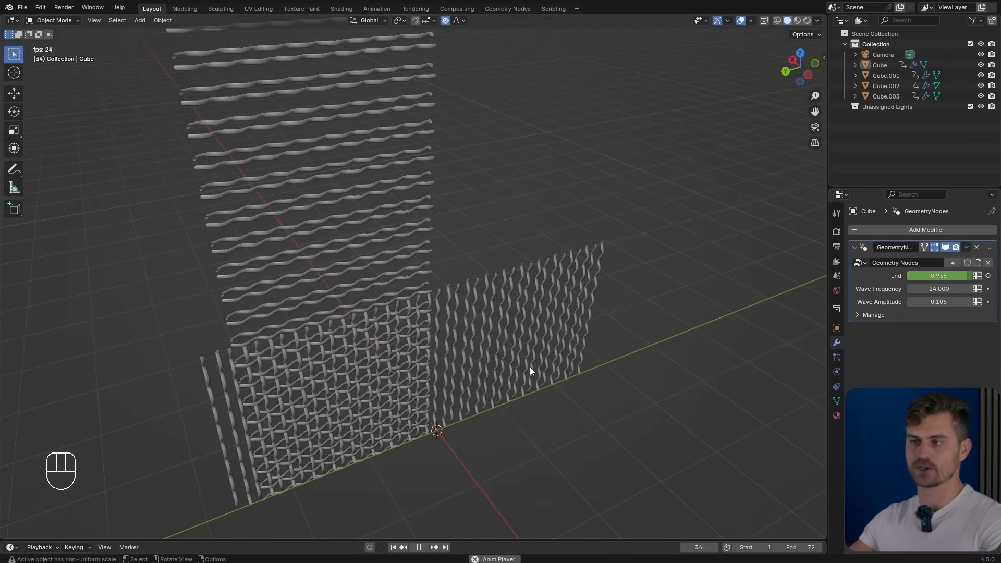
pyautogui.hotkey('shift', 'space')
pyautogui.keyDown('shift'); pyautogui.moveTo(503, 311); pyautogui.dragTo(536, 270, button='middle'); pyautogui.keyUp('shift')
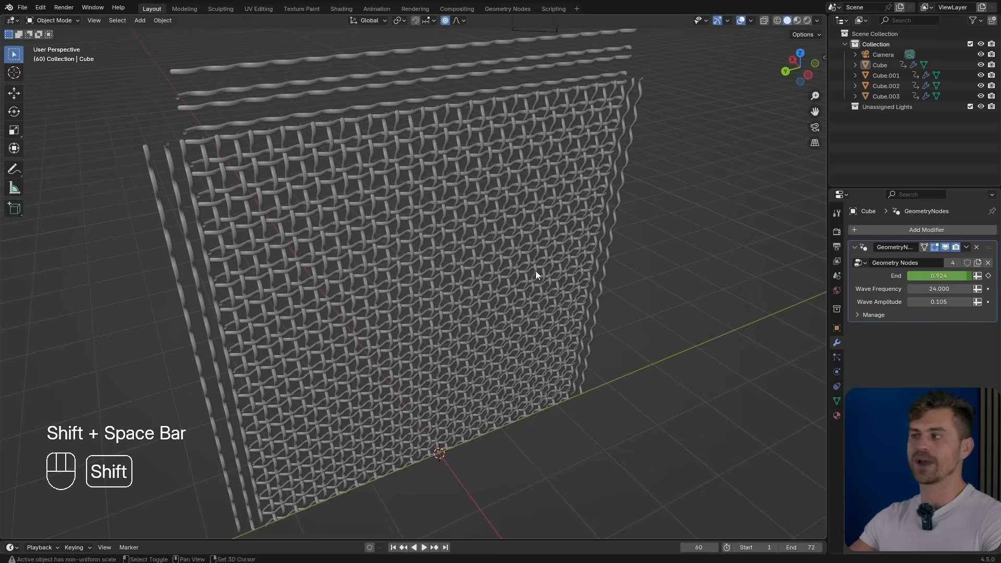
# Set the render engine to Cycles with GPU Compute and preview the grid in rendered shading with the the_sky_is_on_fire_4k HDRI.
pyautogui.click(837, 231)
pyautogui.click(939, 230)
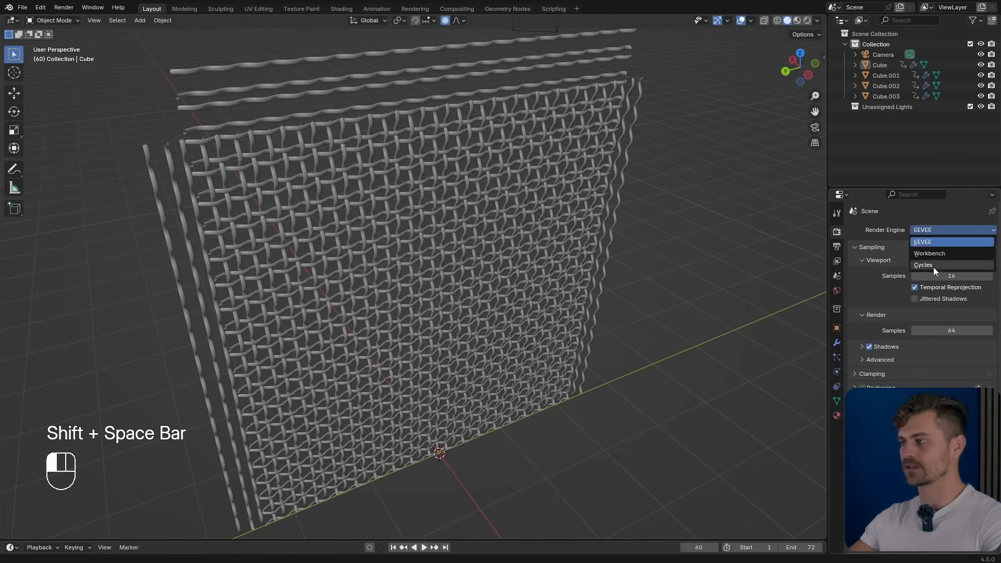
pyautogui.click(933, 267)
pyautogui.click(935, 258)
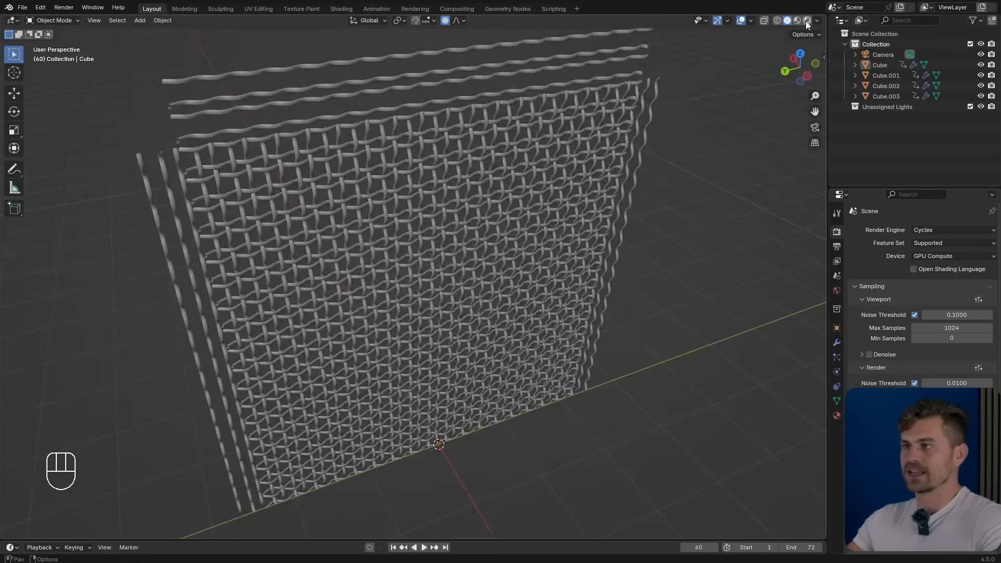
pyautogui.click(807, 20)
pyautogui.press('n')
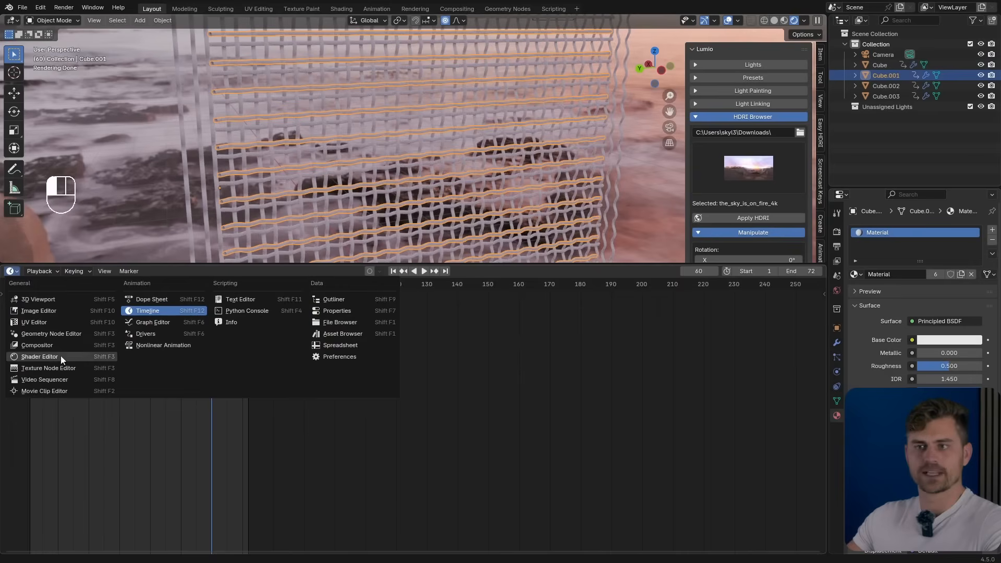
# Add a Set Material node between Instance on Points and Group Output in the geometry node tree and assign Material.
pyautogui.click(57, 336)
pyautogui.moveTo(673, 374); pyautogui.dragTo(440, 349, button='middle')
pyautogui.hotkey('shift', 'a')
pyautogui.write('set')
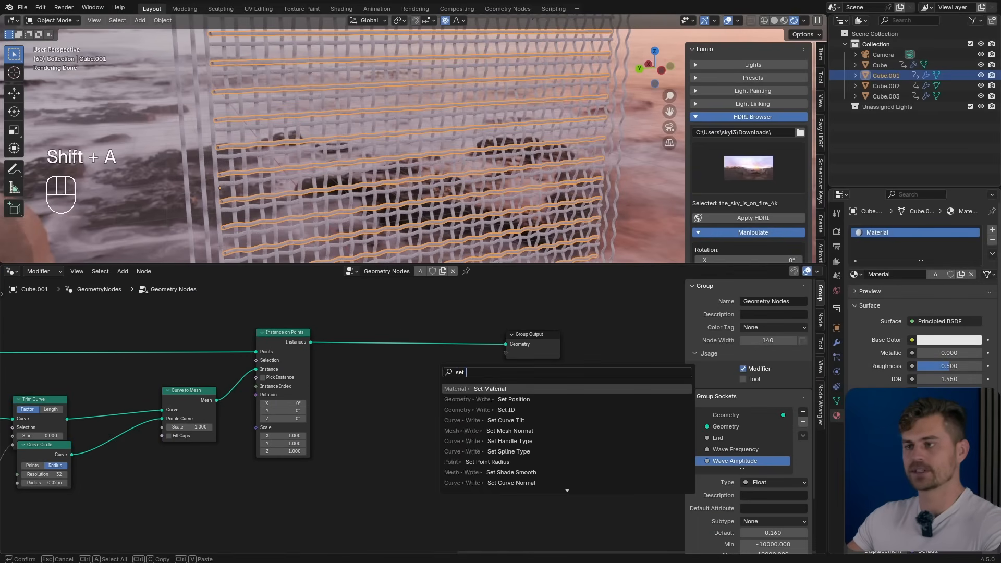
pyautogui.press('Return')
pyautogui.click(402, 336)
pyautogui.click(426, 374)
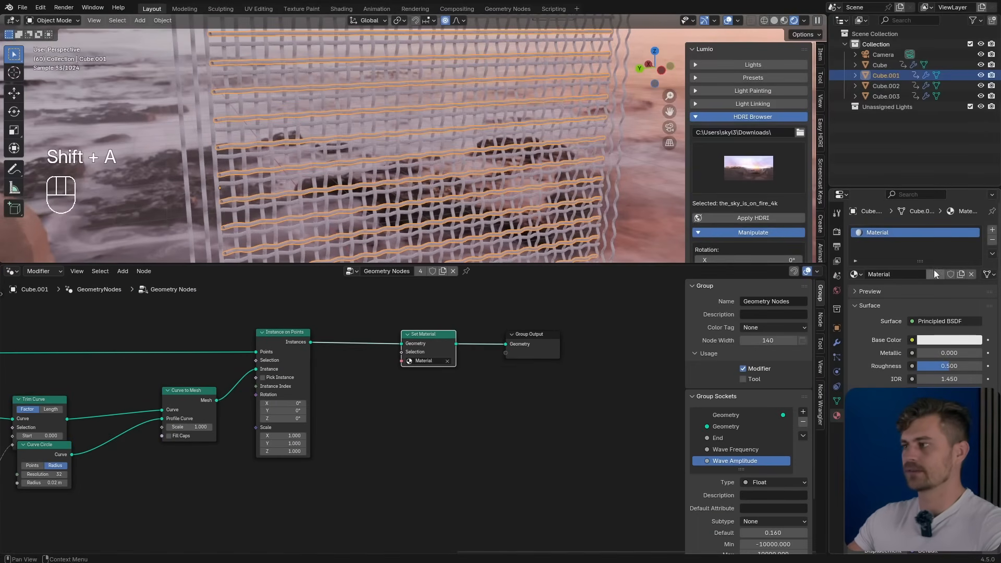
# Make the tube material's base color black, with metallic 0.548 and roughness 0.270.
pyautogui.click(936, 340)
pyautogui.moveTo(972, 238); pyautogui.dragTo(973, 252)
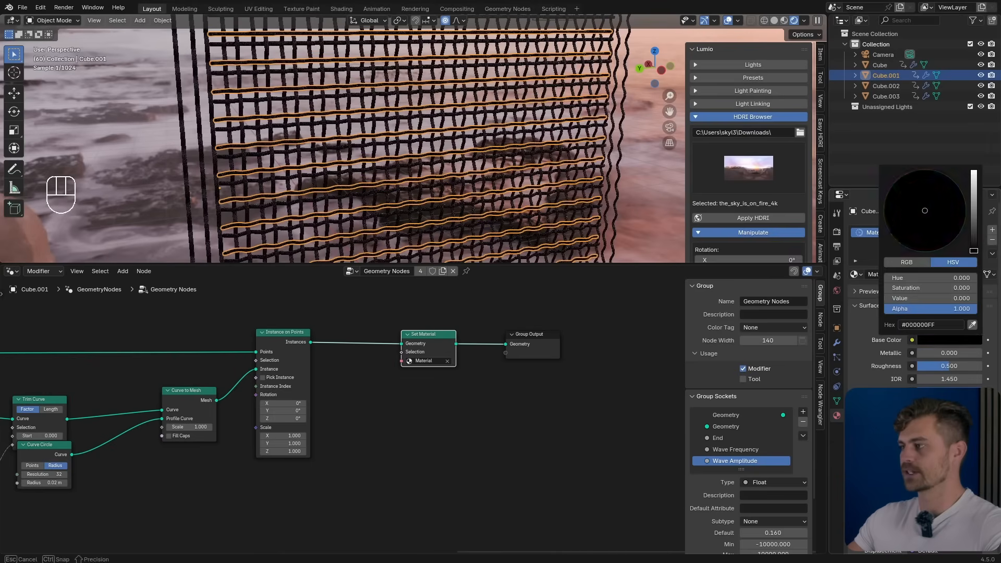
pyautogui.moveTo(934, 353); pyautogui.dragTo(946, 354)
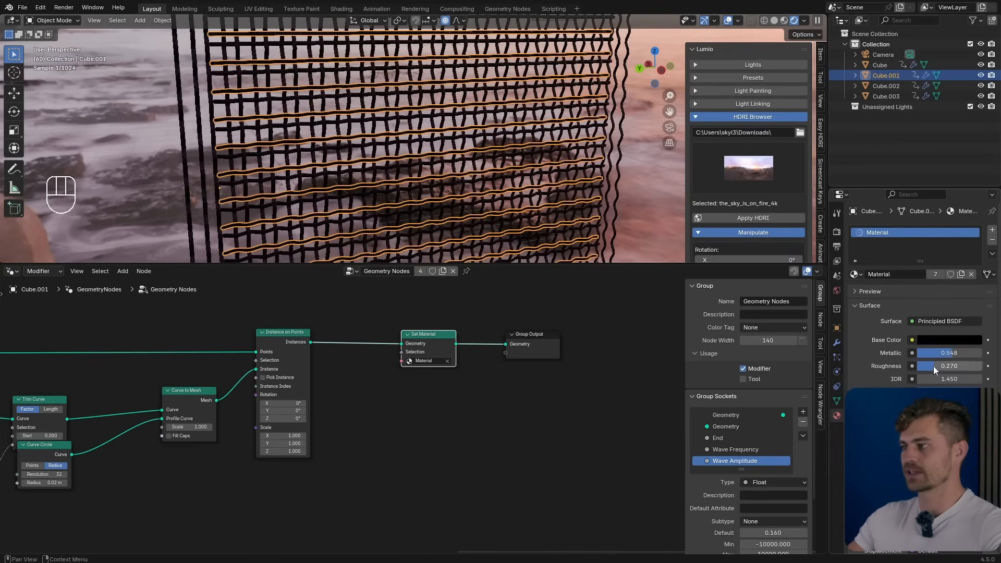
# Examine the black woven grid and its growth animation in the rendered view from several angles.
pyautogui.click(585, 137)
pyautogui.moveTo(550, 147)
pyautogui.mouseDown(button='middle')
pyautogui.moveTo(582, 138)
pyautogui.moveTo(543, 159)
pyautogui.mouseUp(button='middle')
pyautogui.scroll(3, 585, 136)
pyautogui.scroll(2, 543, 159)
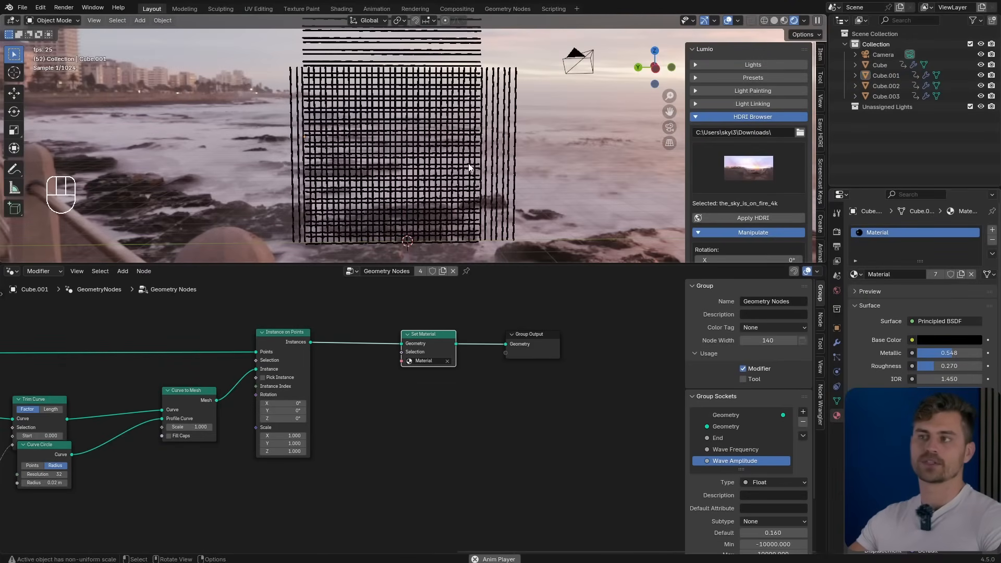
pyautogui.moveTo(386, 156); pyautogui.dragTo(485, 176, button='middle')
pyautogui.keyDown('shift'); pyautogui.moveTo(423, 142); pyautogui.dragTo(271, 53, button='middle'); pyautogui.keyUp('shift')
pyautogui.scroll(3, 271, 54)
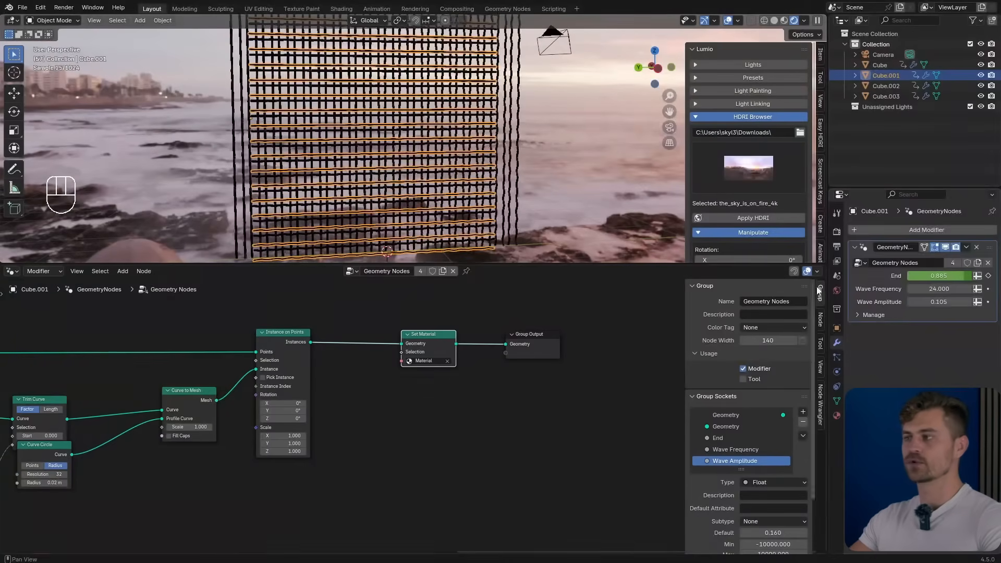
# Make the render's film background transparent and examine the black weave up close.
pyautogui.scroll(-4, 922, 295)
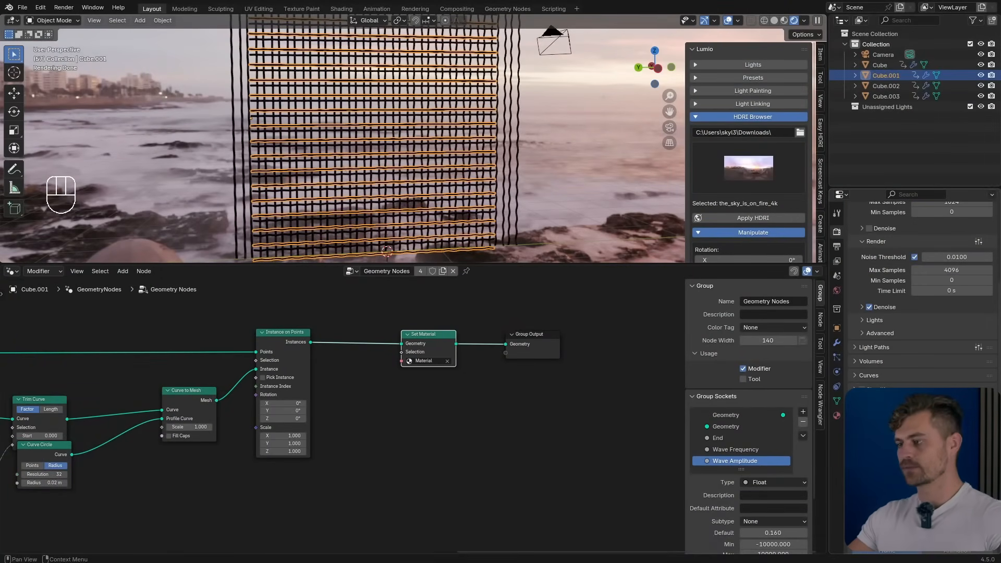
pyautogui.click(869, 490)
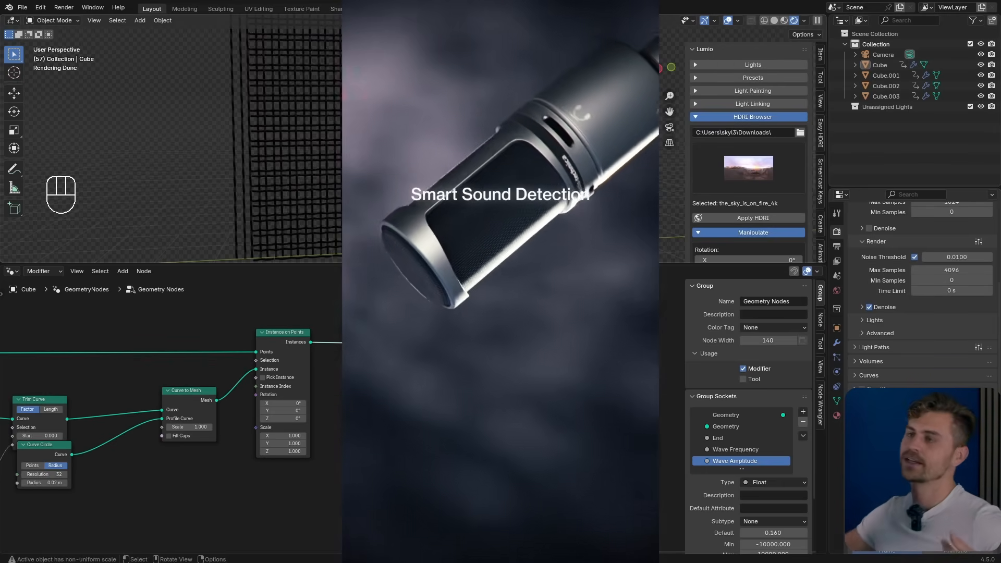
pyautogui.scroll(7, 470, 141)
pyautogui.moveTo(469, 141); pyautogui.dragTo(517, 156, button='middle')
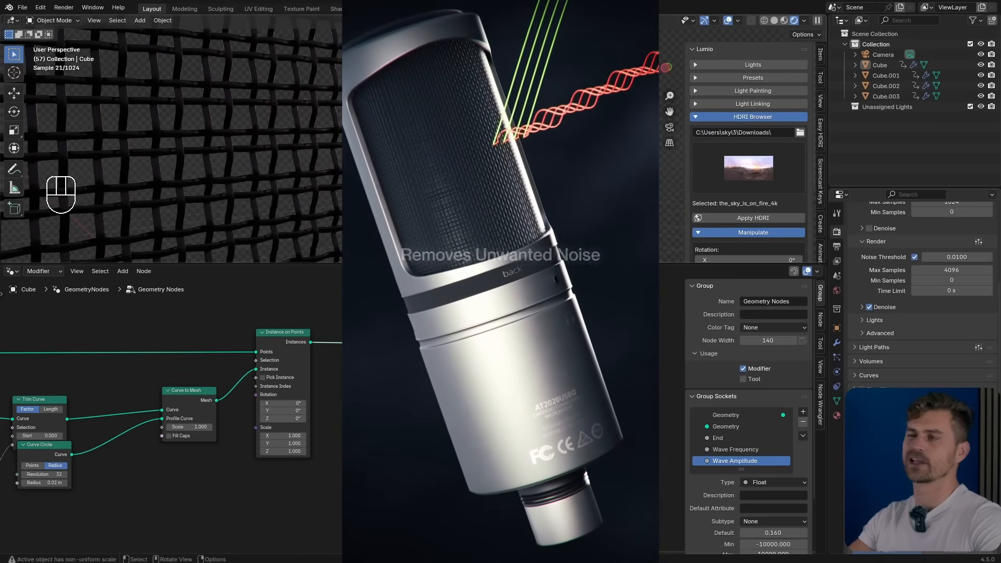